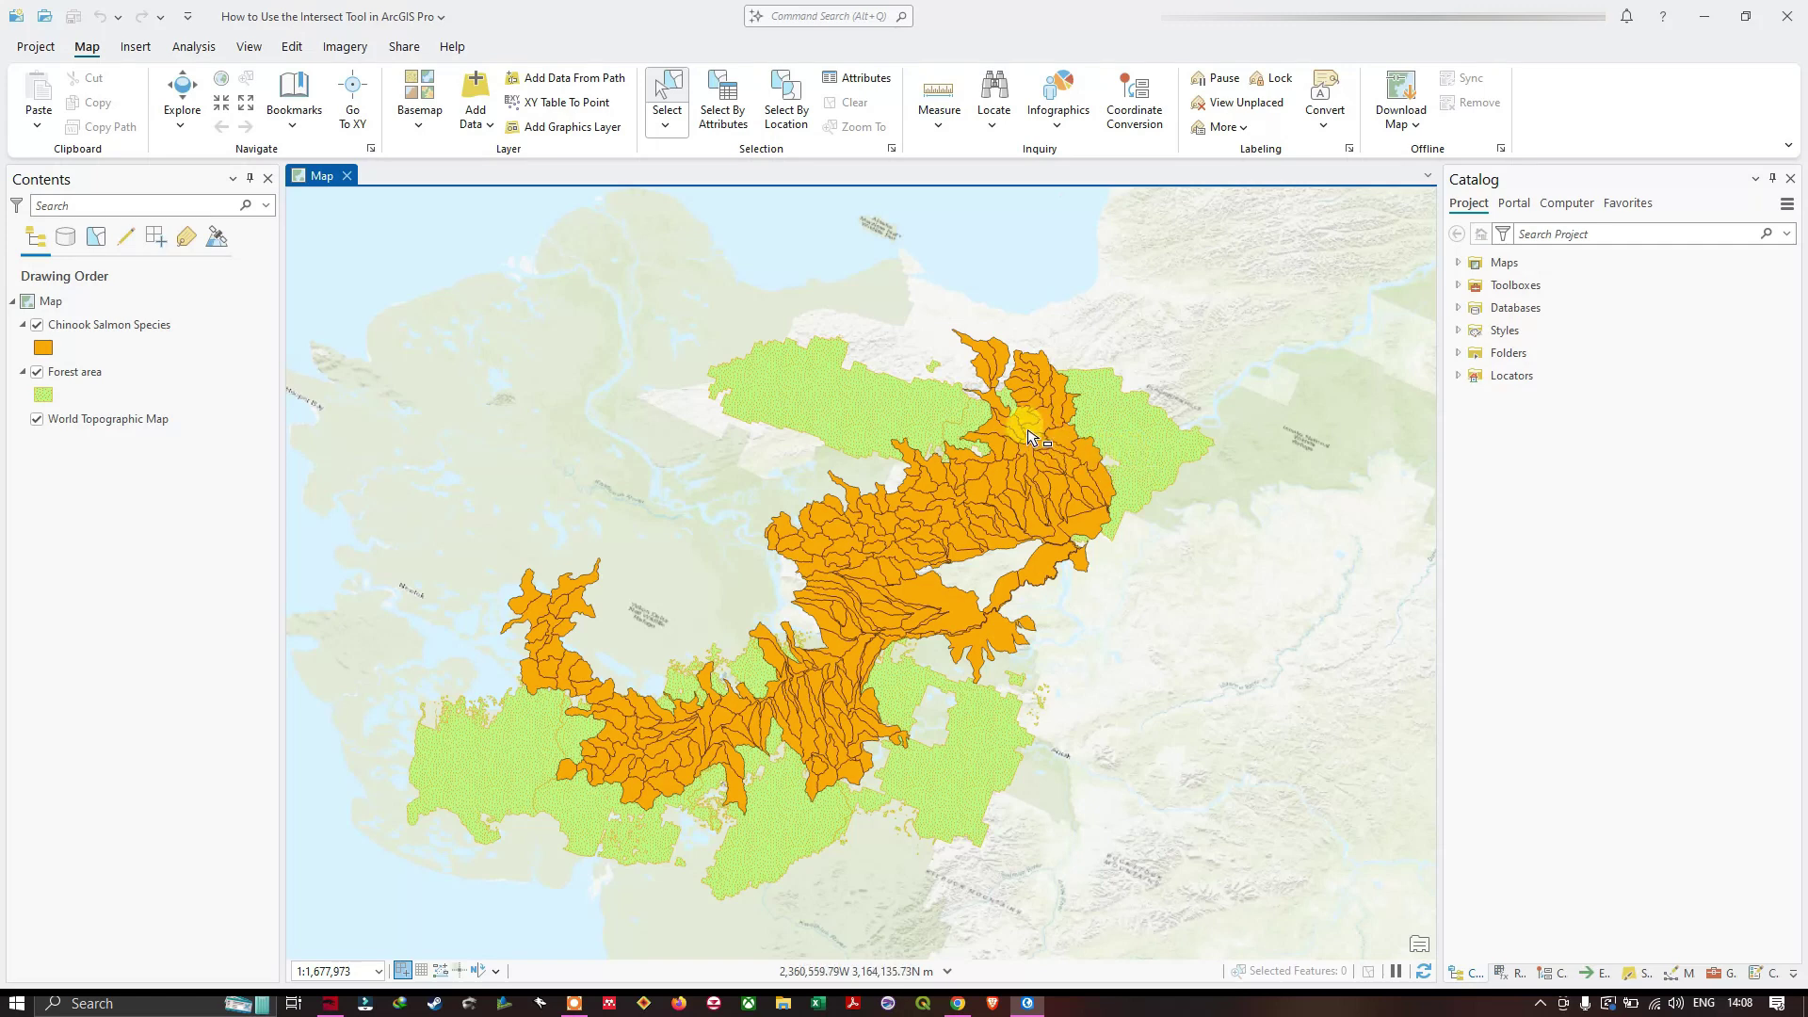
Examine the Chinook Salmon Species and Forest area layers on the map and their surrounding region
{"action": "left_click", "coordinate": [105, 326]}
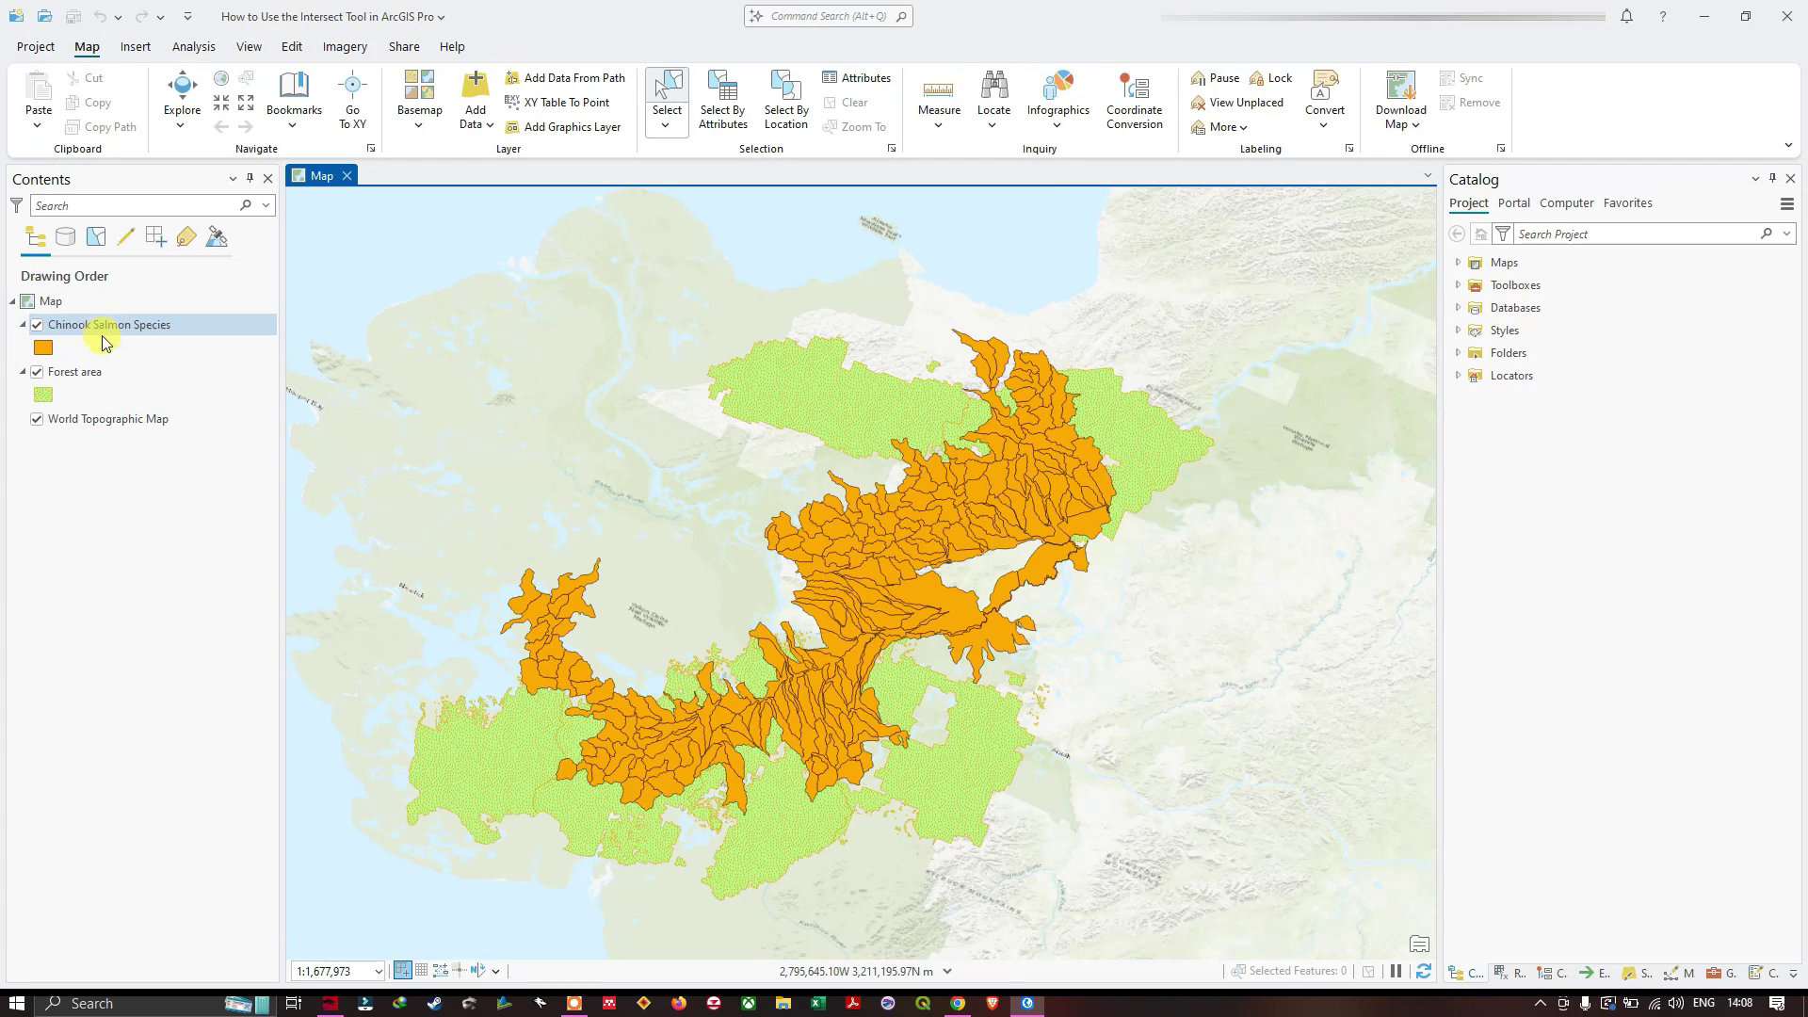
{"action": "left_click", "coordinate": [141, 373]}
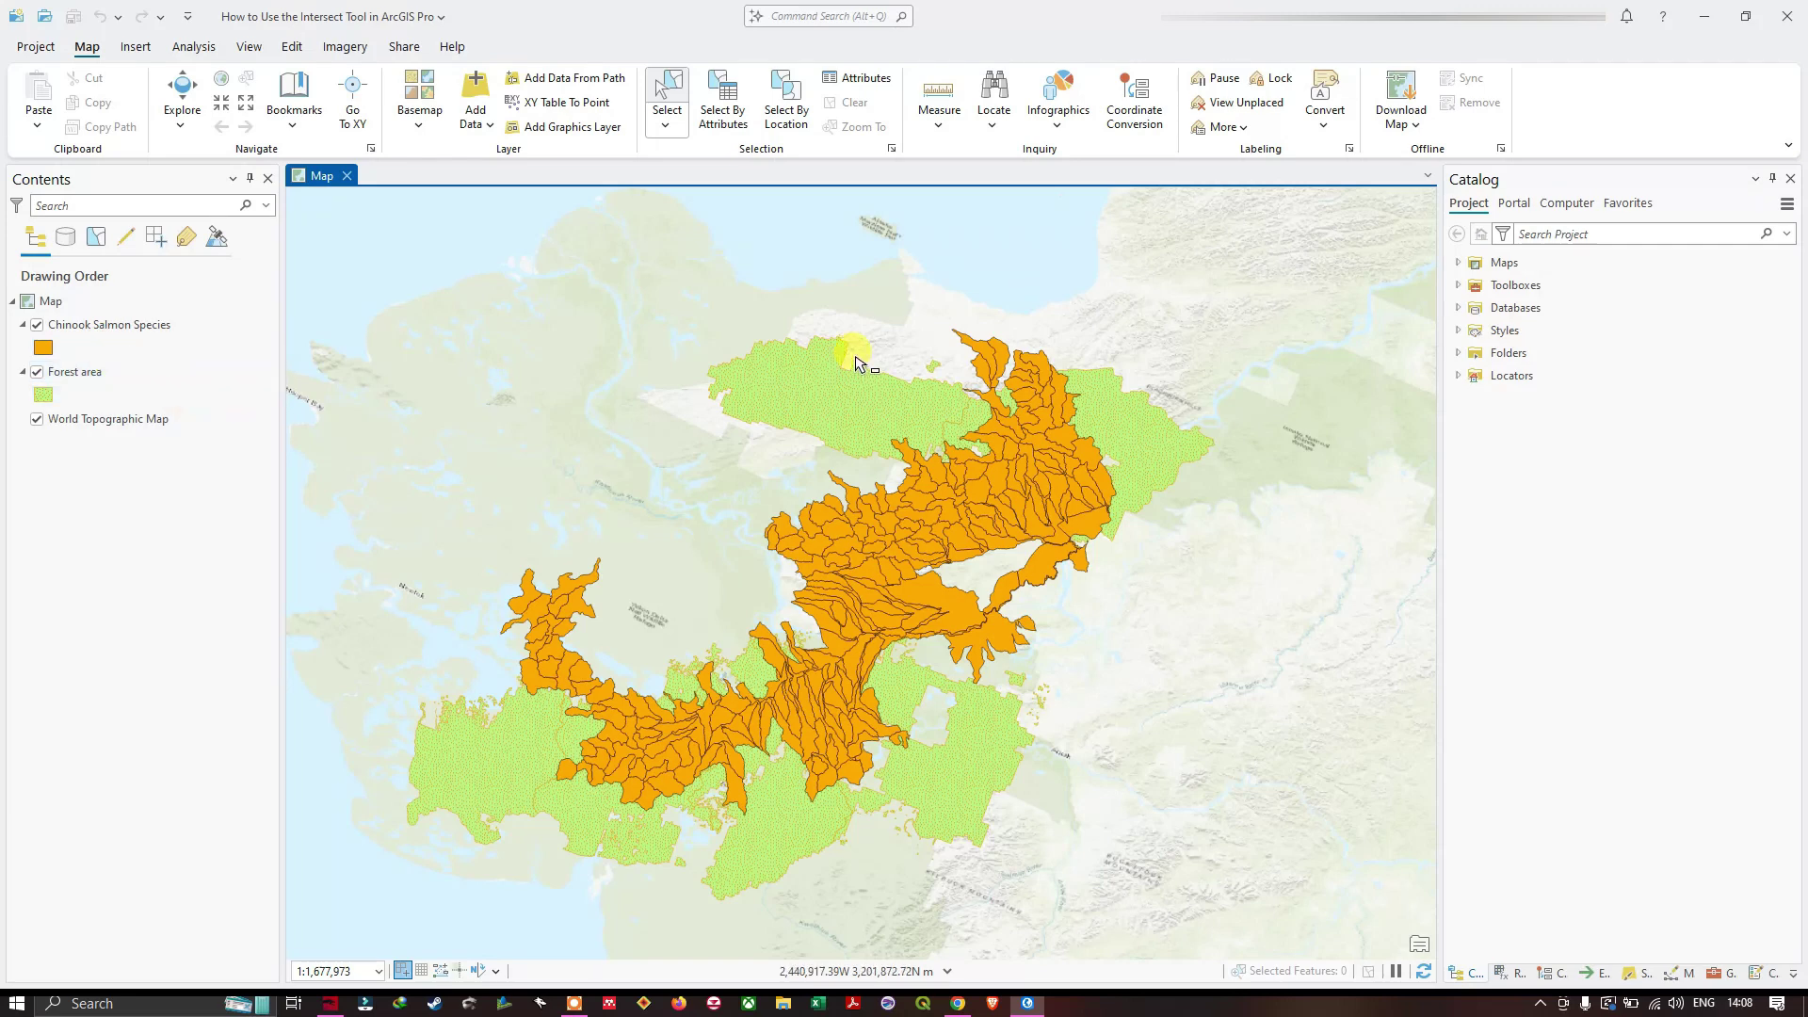
{"action": "scroll", "coordinate": [857, 363], "scroll_direction": "down", "scroll_amount": 4}
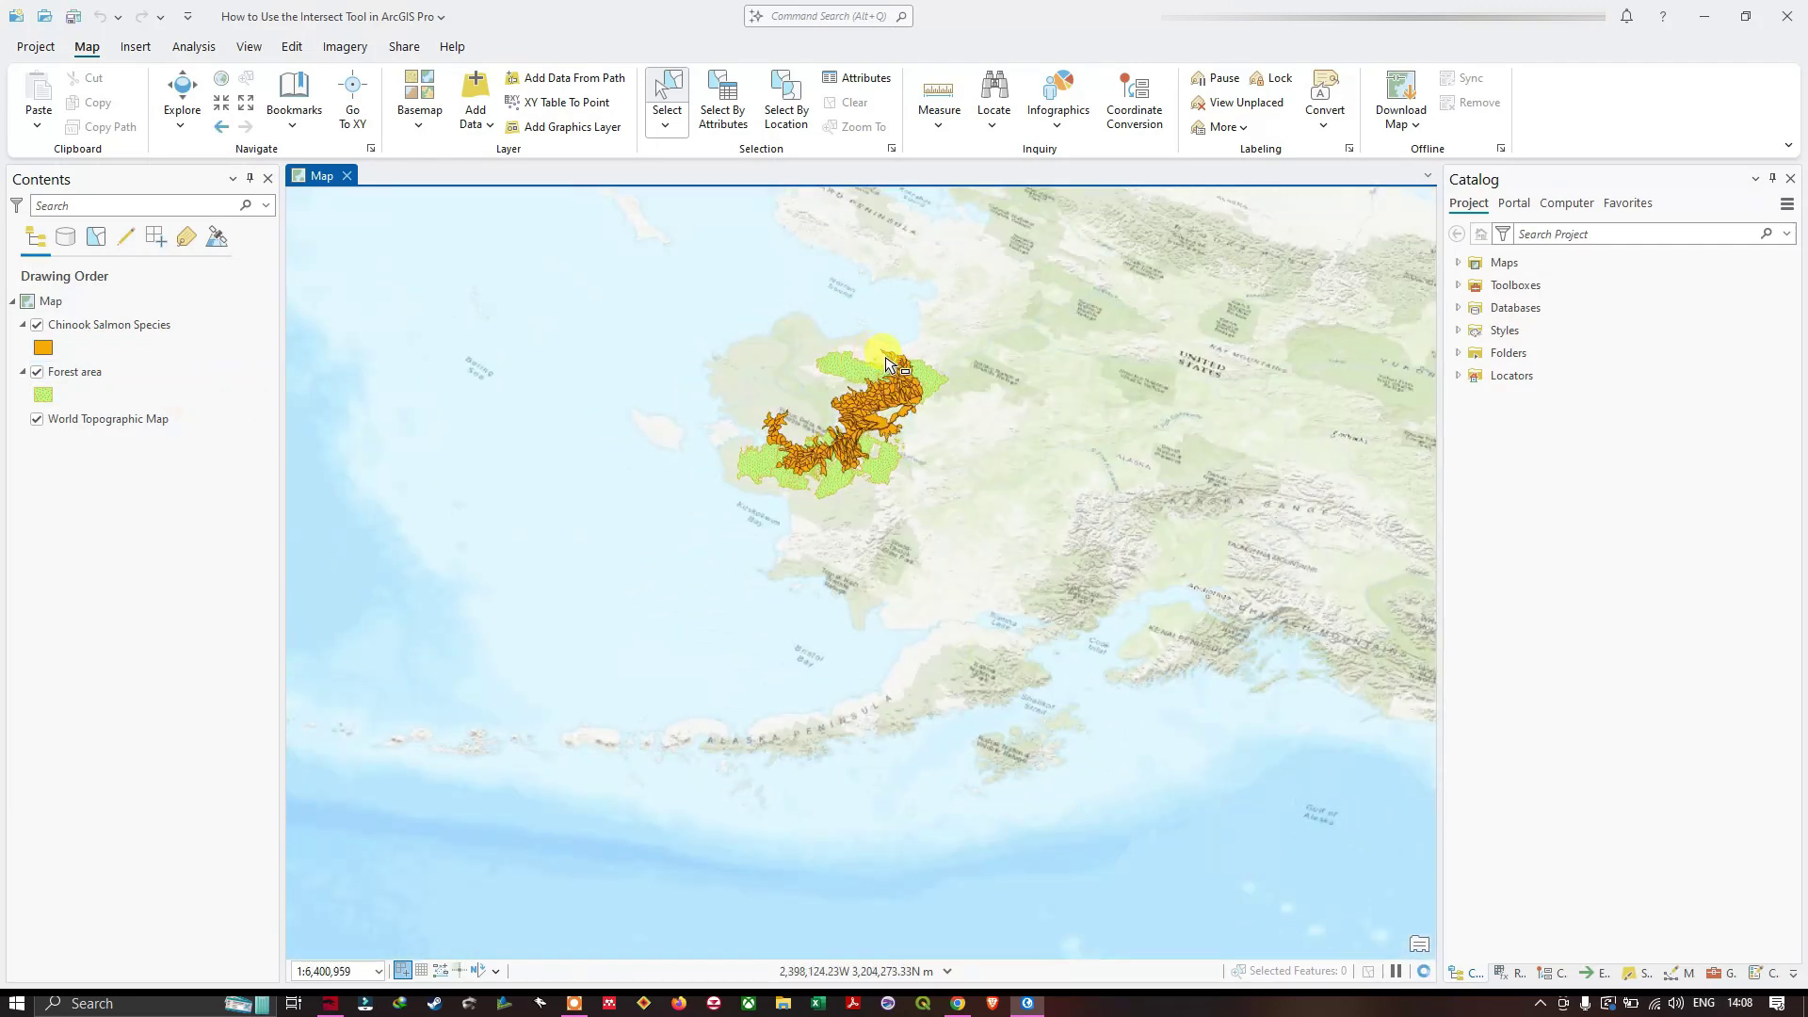
{"action": "scroll", "coordinate": [916, 361], "scroll_direction": "down", "scroll_amount": 1}
{"action": "scroll", "coordinate": [904, 368], "scroll_direction": "up", "scroll_amount": 5}
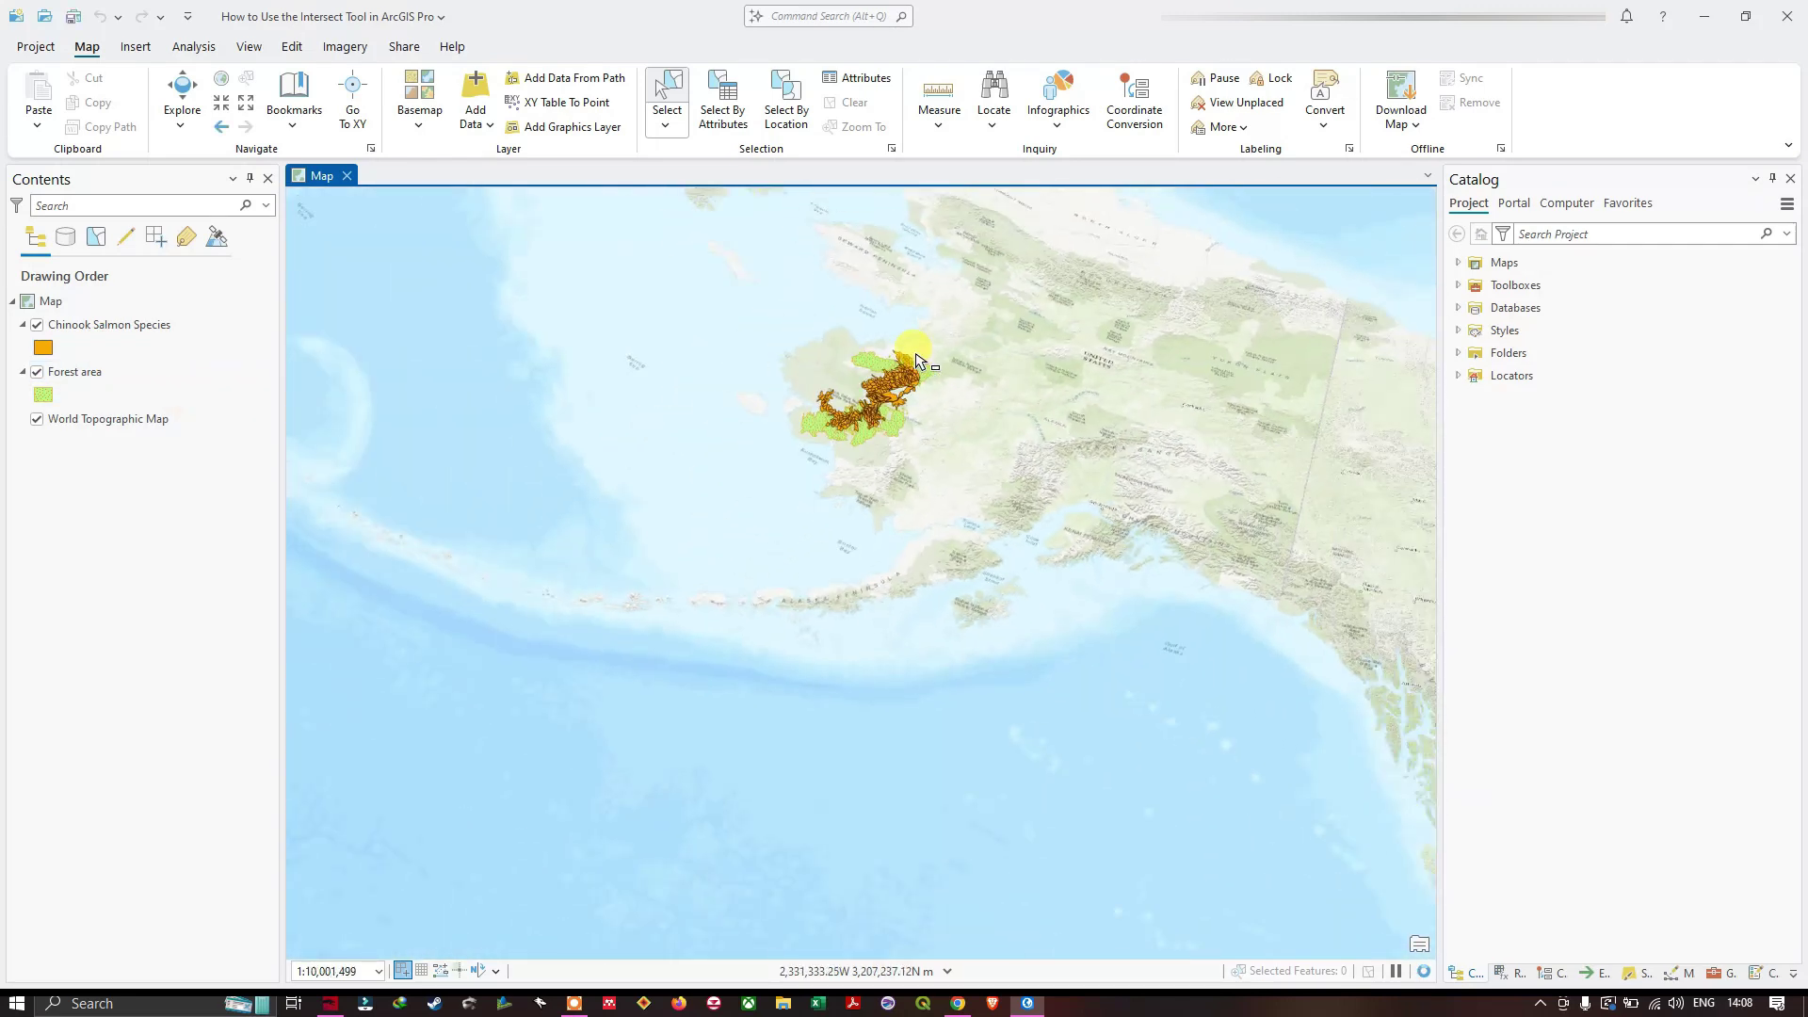
{"action": "scroll", "coordinate": [871, 382], "scroll_direction": "up", "scroll_amount": 2}
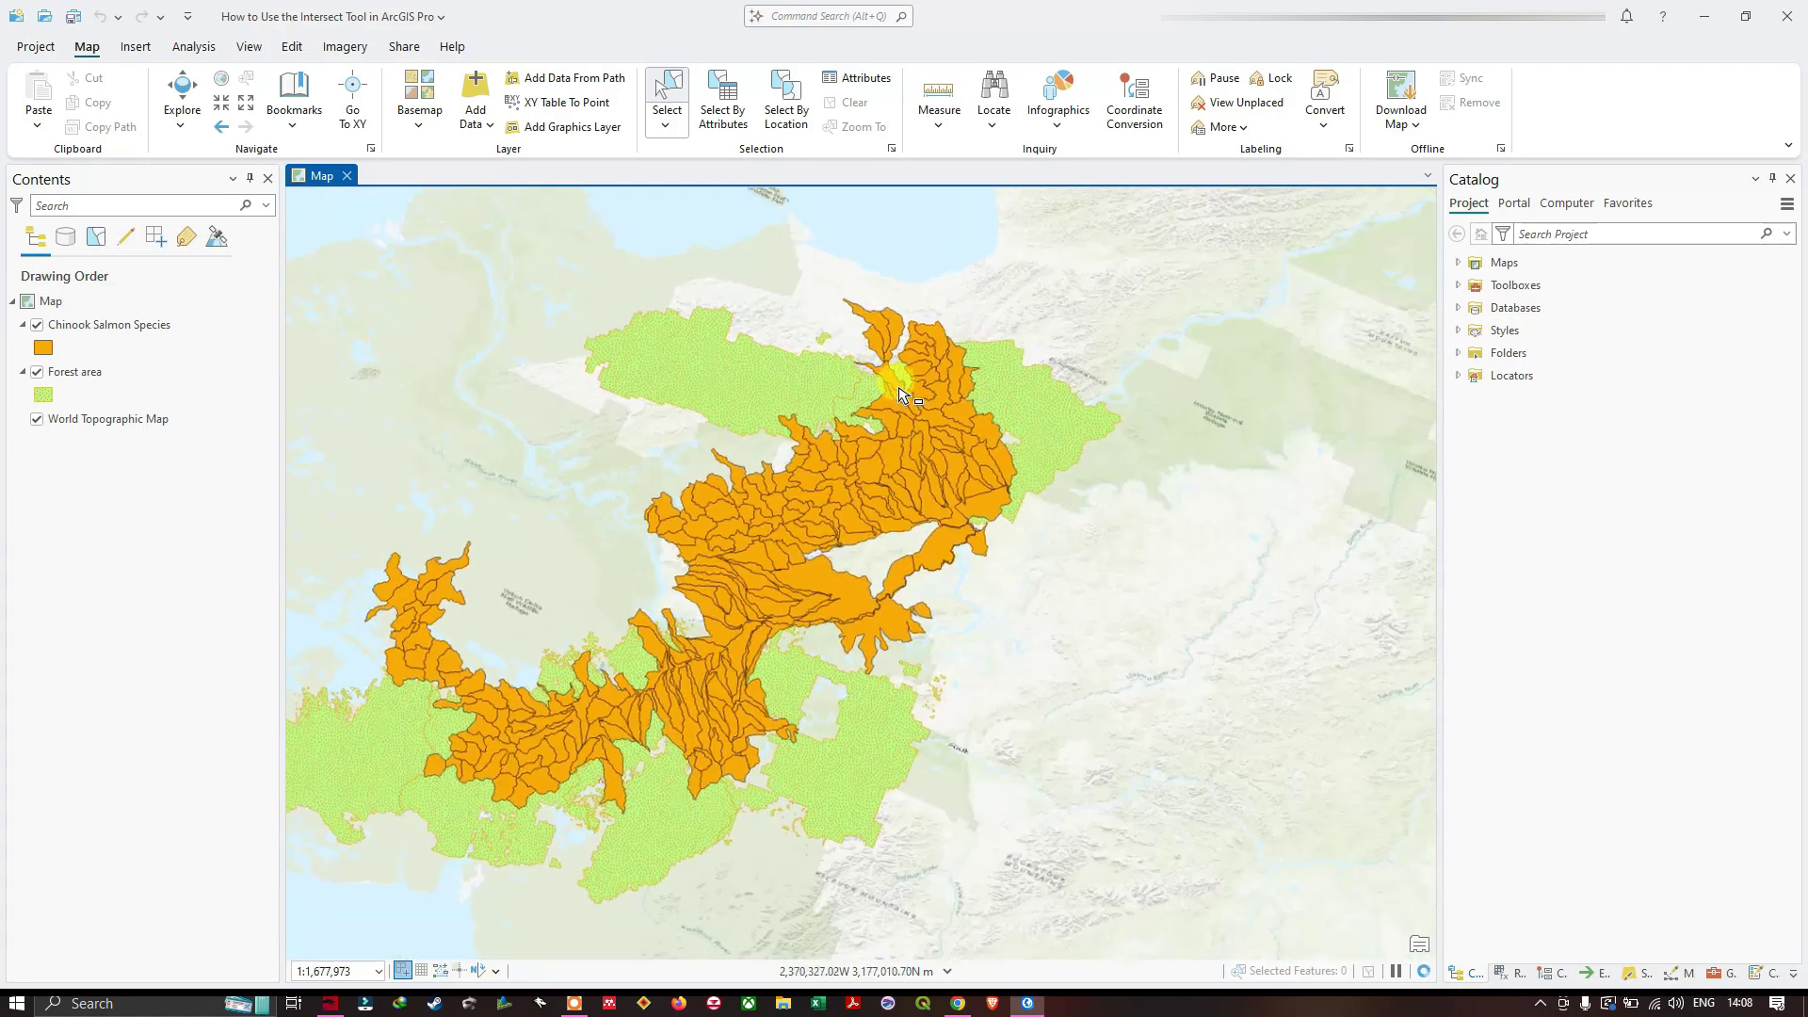
{"action": "left_click_drag", "start_coordinate": [871, 382], "coordinate": [744, 510]}
{"action": "scroll", "coordinate": [1163, 315], "scroll_direction": "down", "scroll_amount": 1}
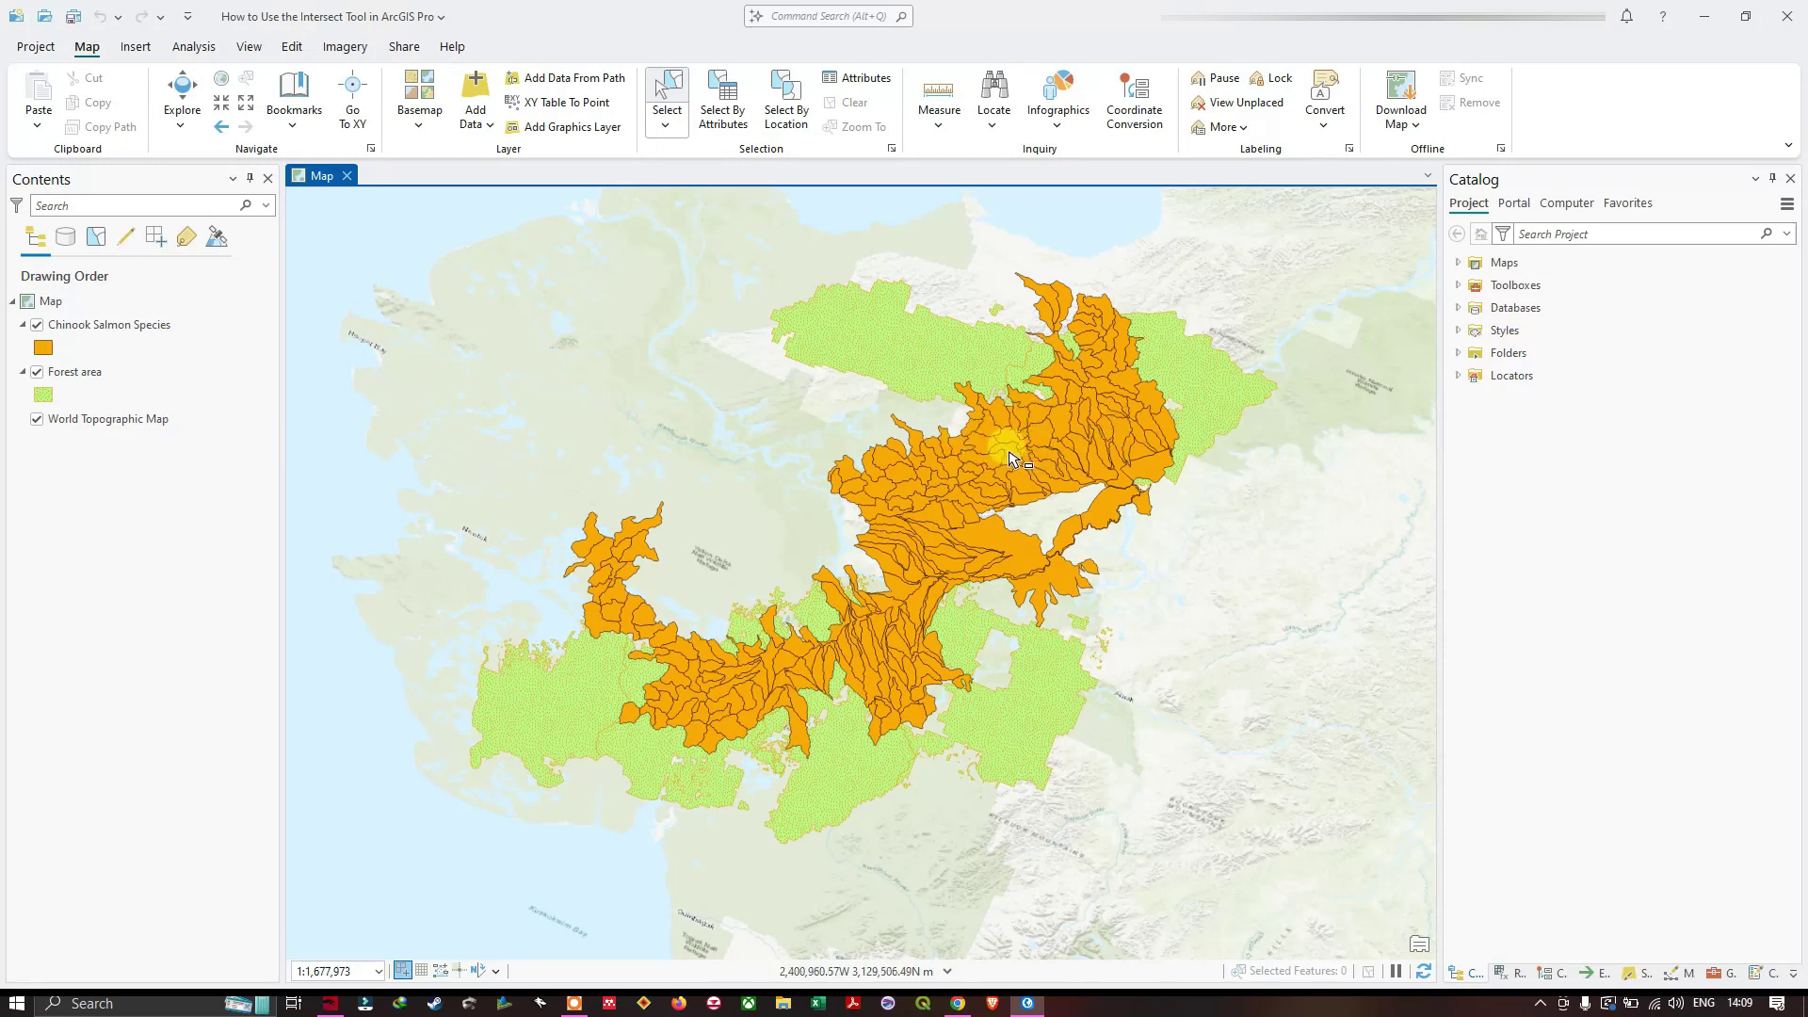
Set the transparency of the Chinook Salmon Species layer to 31.0%
{"action": "left_click", "coordinate": [94, 377]}
{"action": "left_click", "coordinate": [111, 328]}
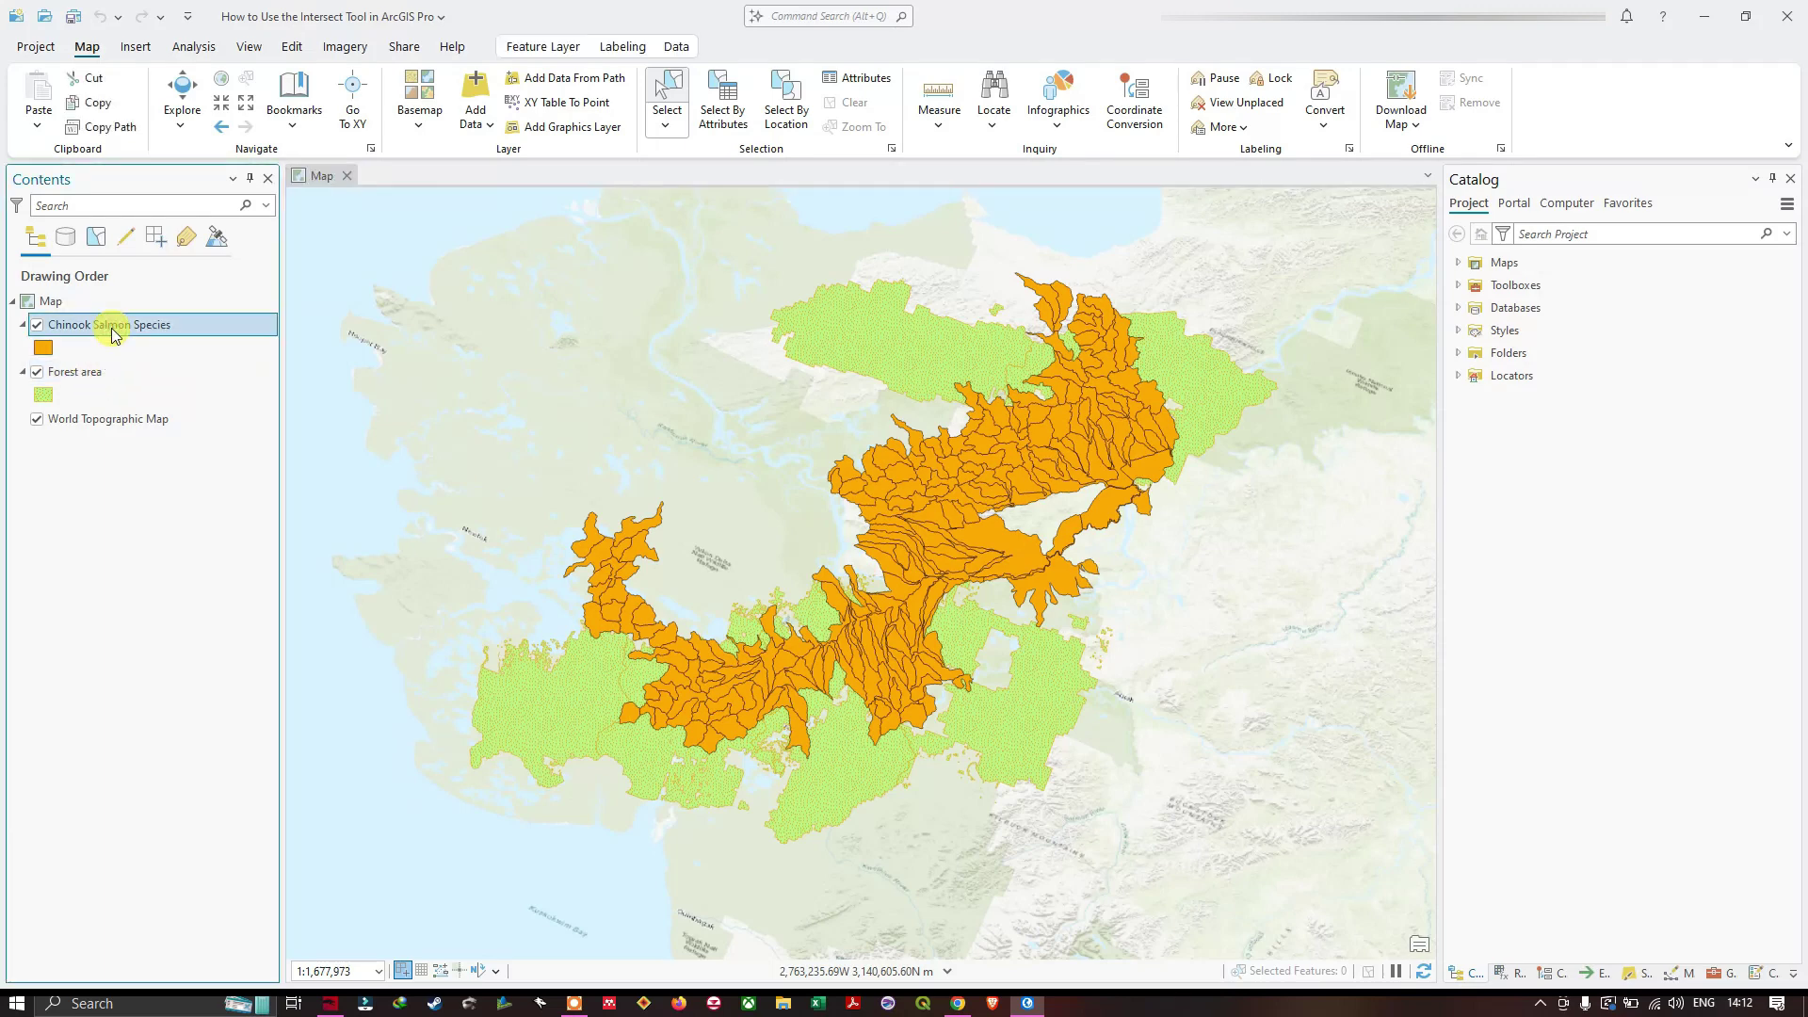
{"action": "left_click", "coordinate": [533, 49]}
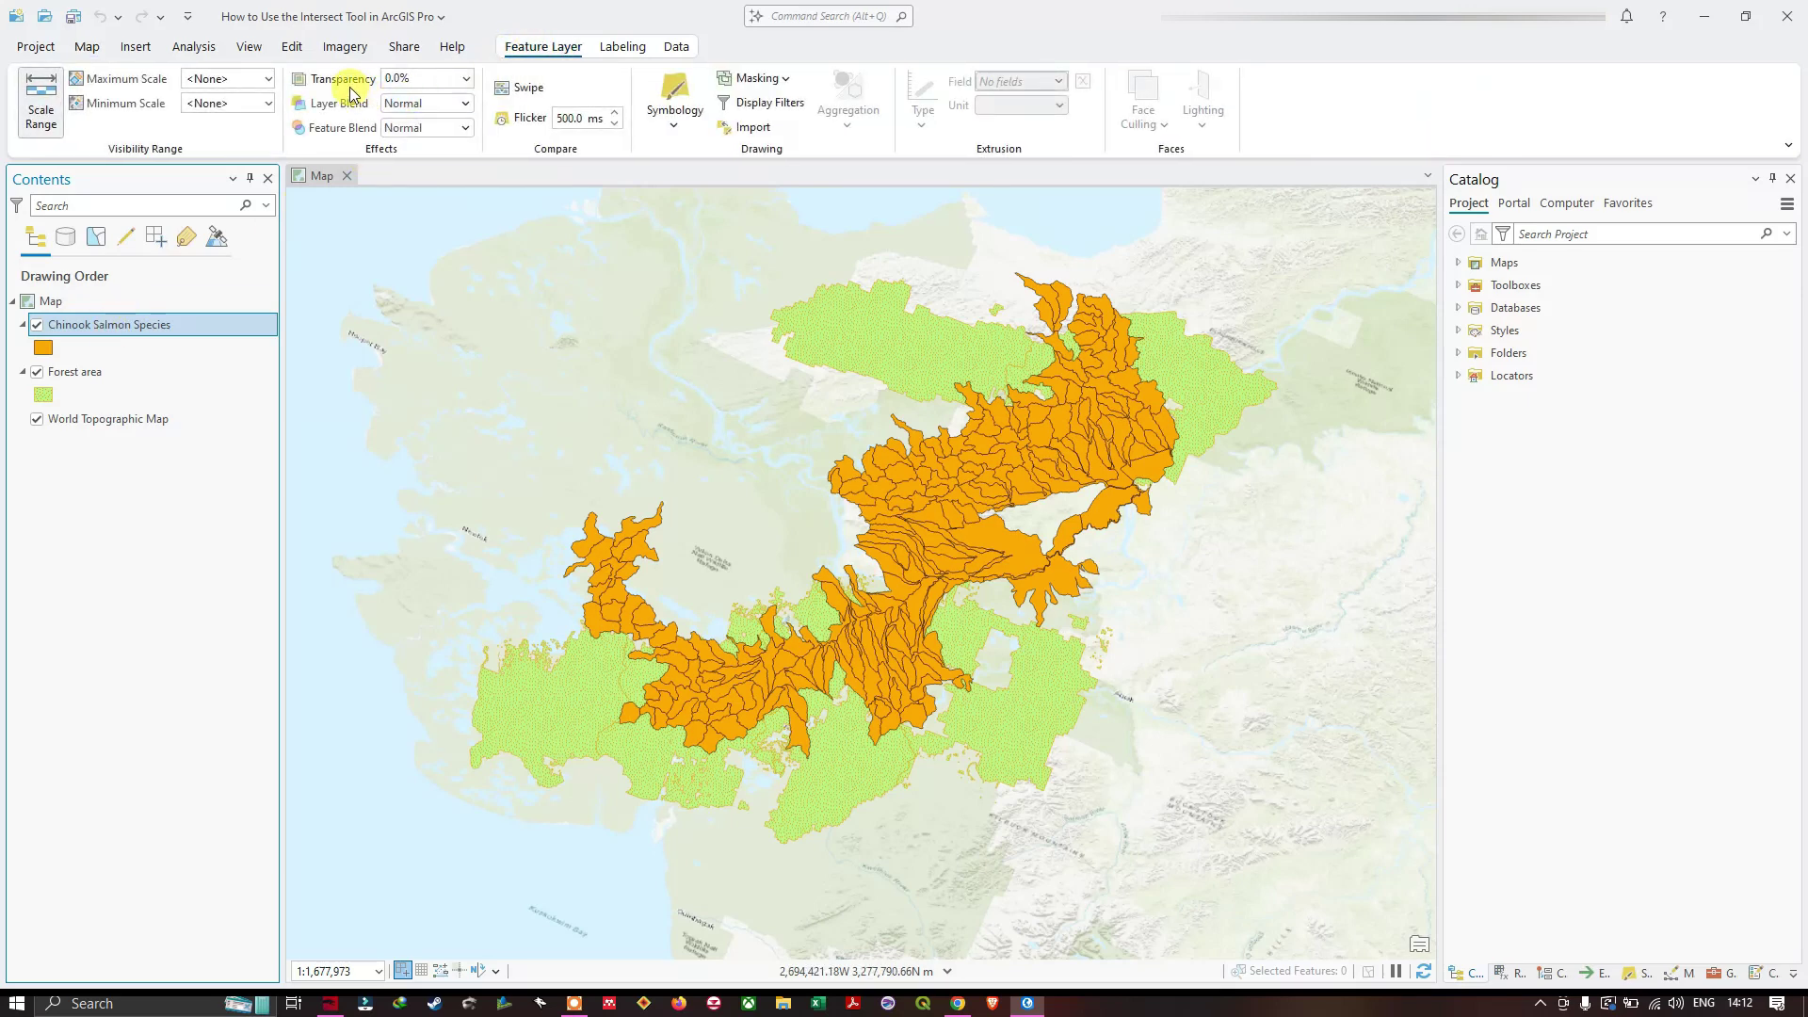
{"action": "left_click", "coordinate": [467, 78]}
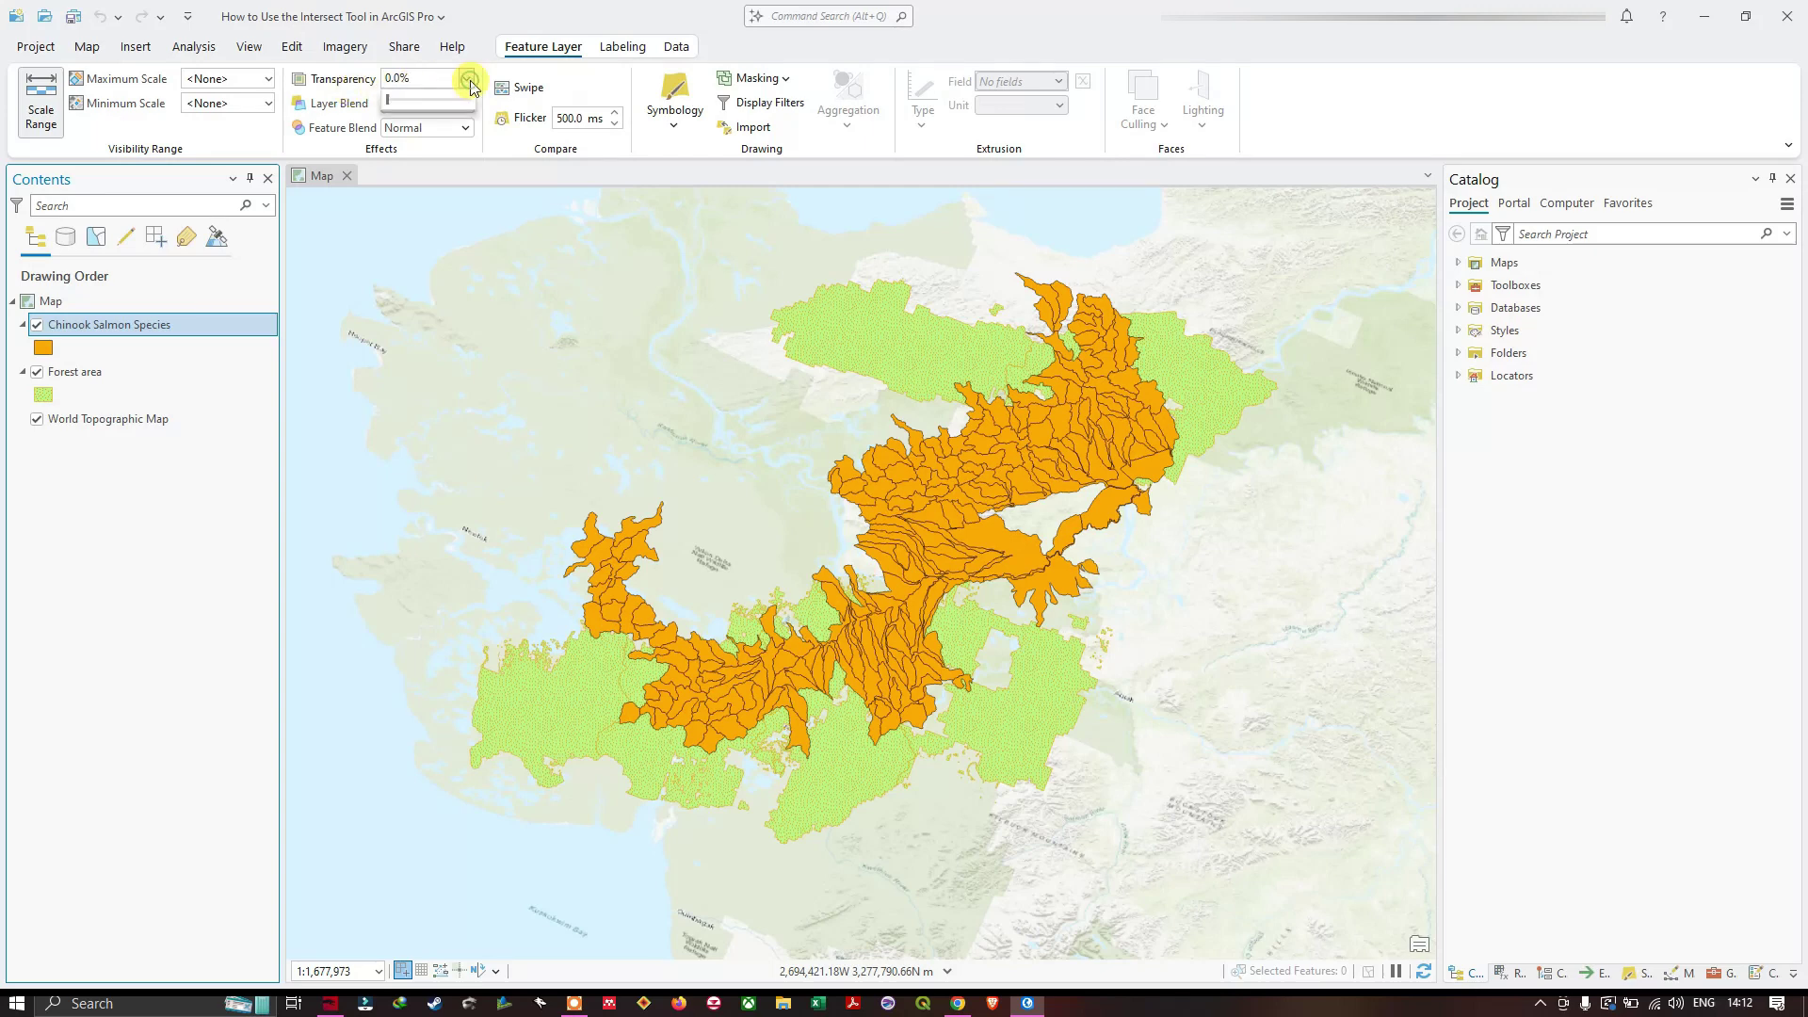
{"action": "left_click", "coordinate": [407, 110]}
{"action": "left_click_drag", "start_coordinate": [407, 110], "coordinate": [419, 114]}
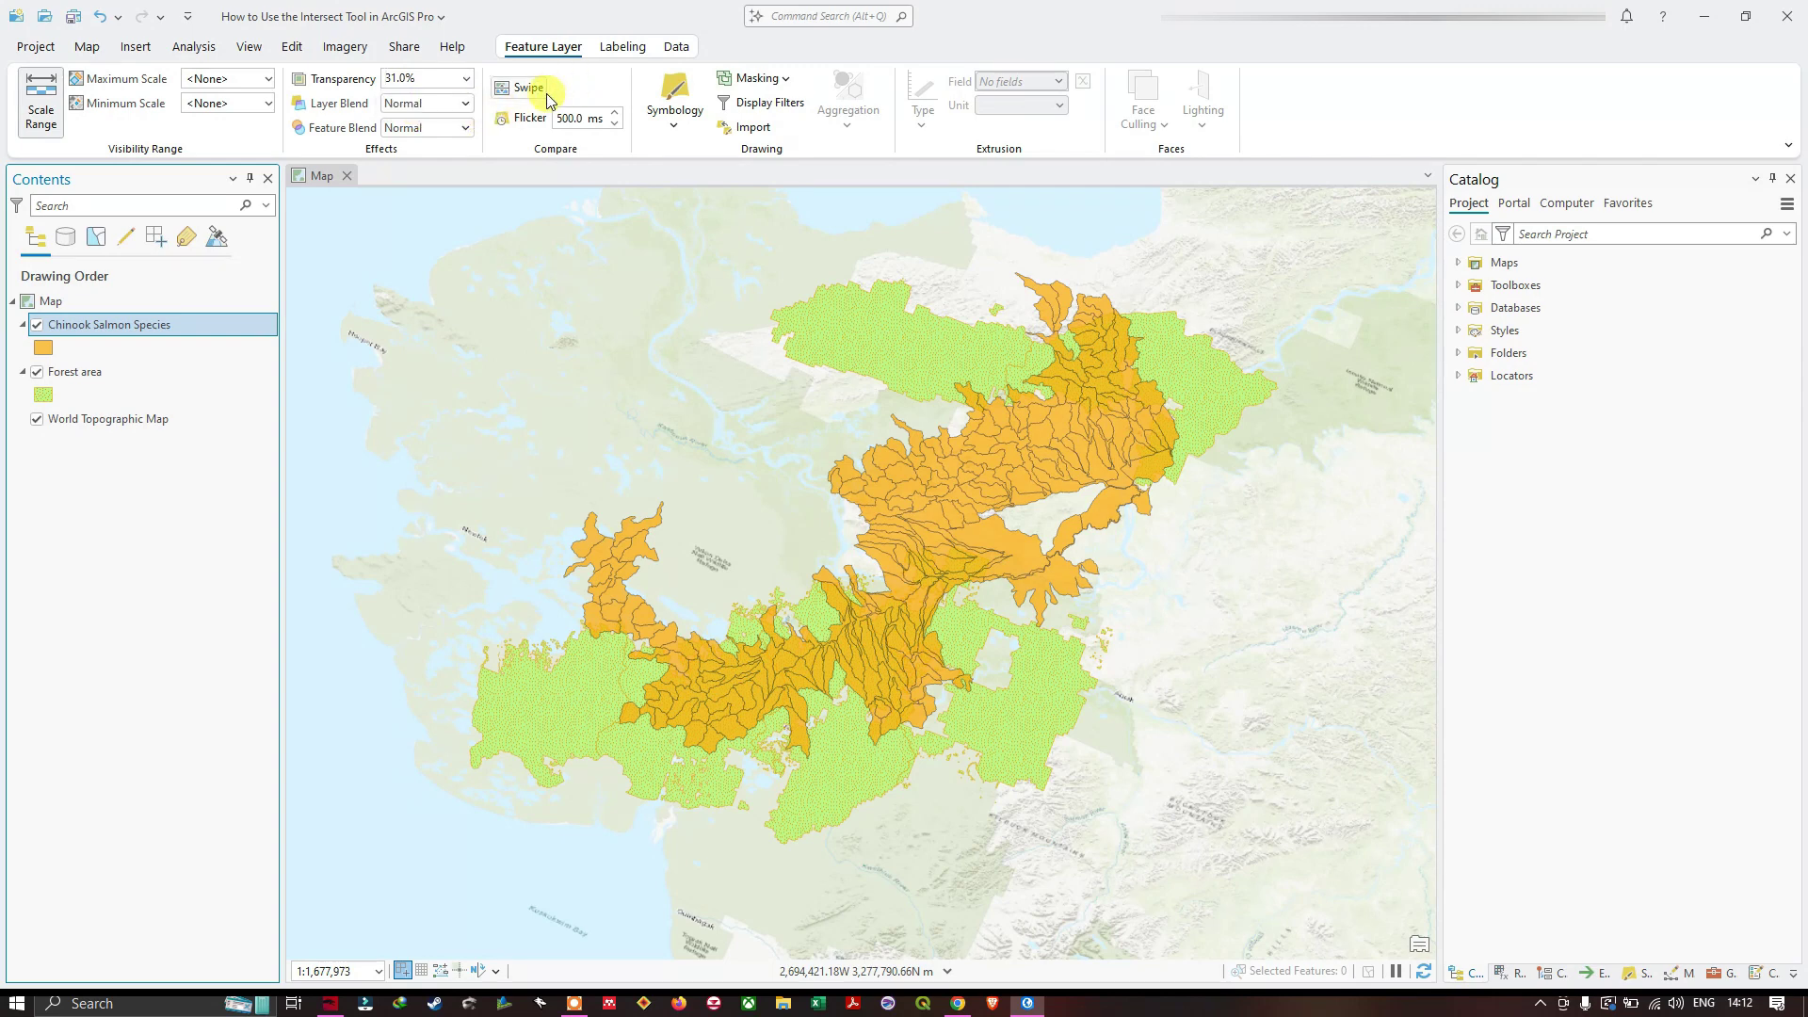
Inspect the overlap with the forest area closely and raise the Chinook Salmon Species layer's transparency to 43.7%
{"action": "scroll", "coordinate": [1237, 320], "scroll_direction": "up", "scroll_amount": 4}
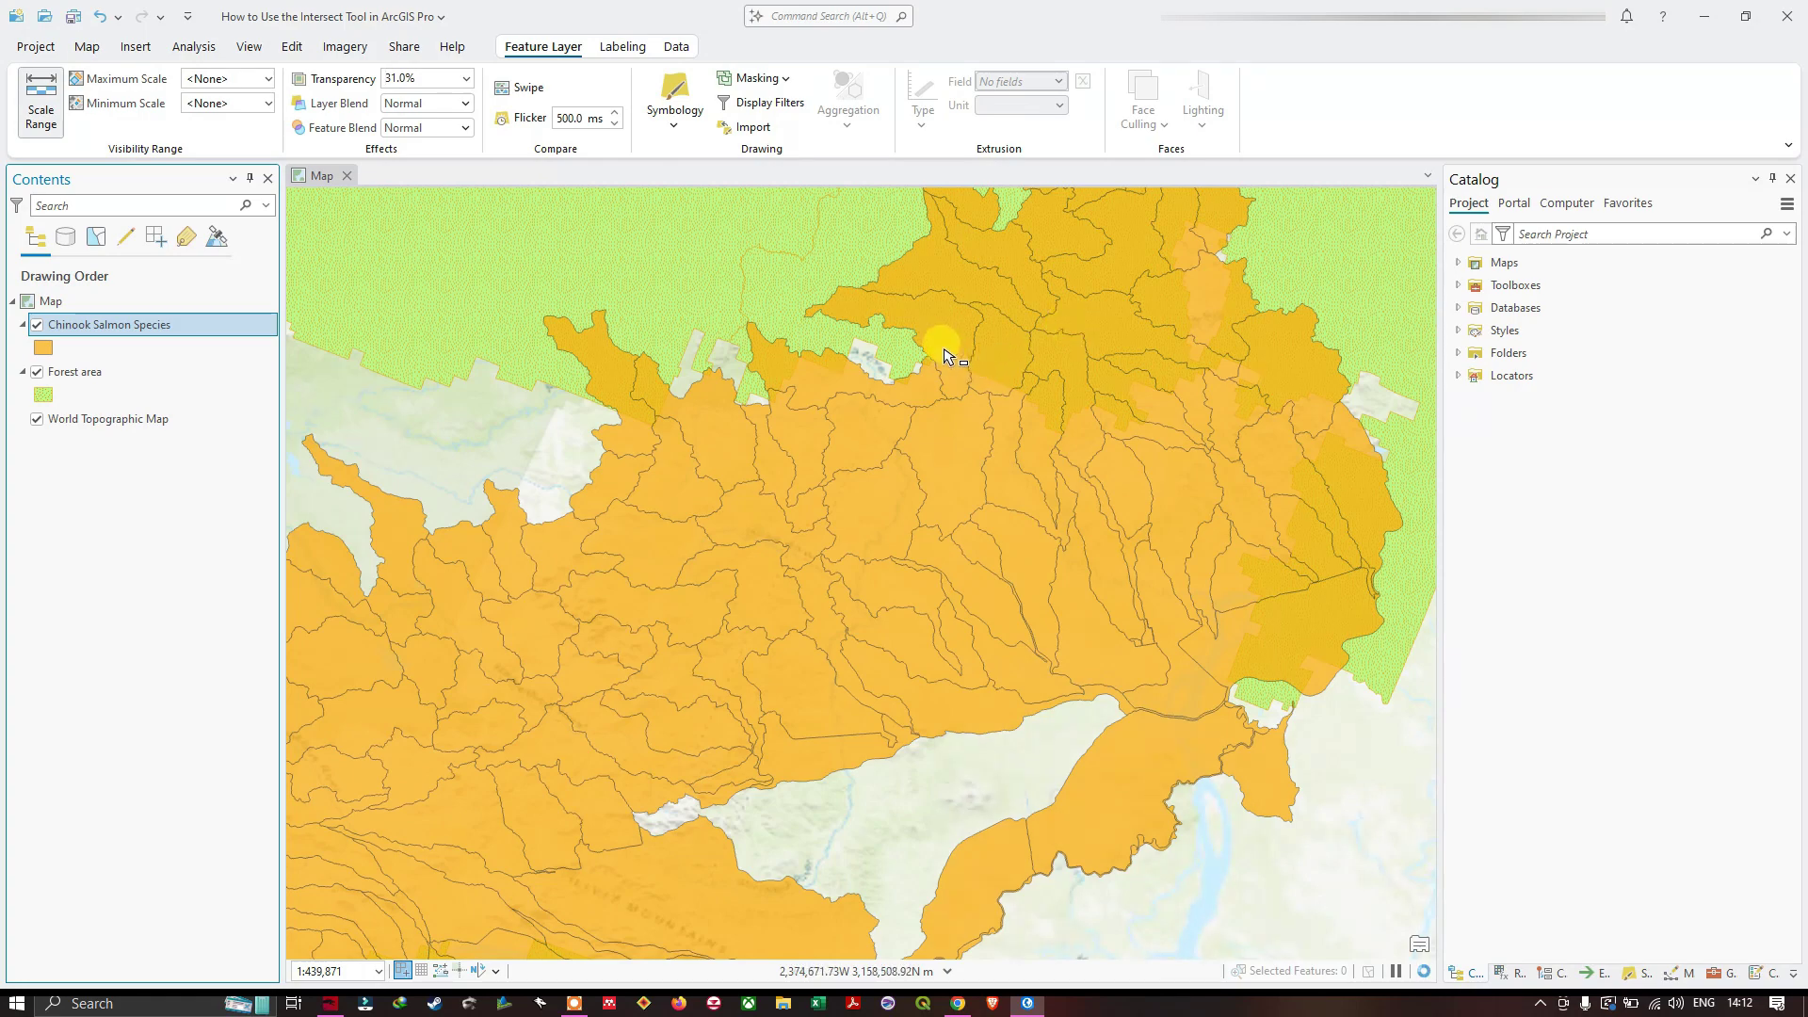
{"action": "scroll", "coordinate": [935, 356], "scroll_direction": "up", "scroll_amount": 2}
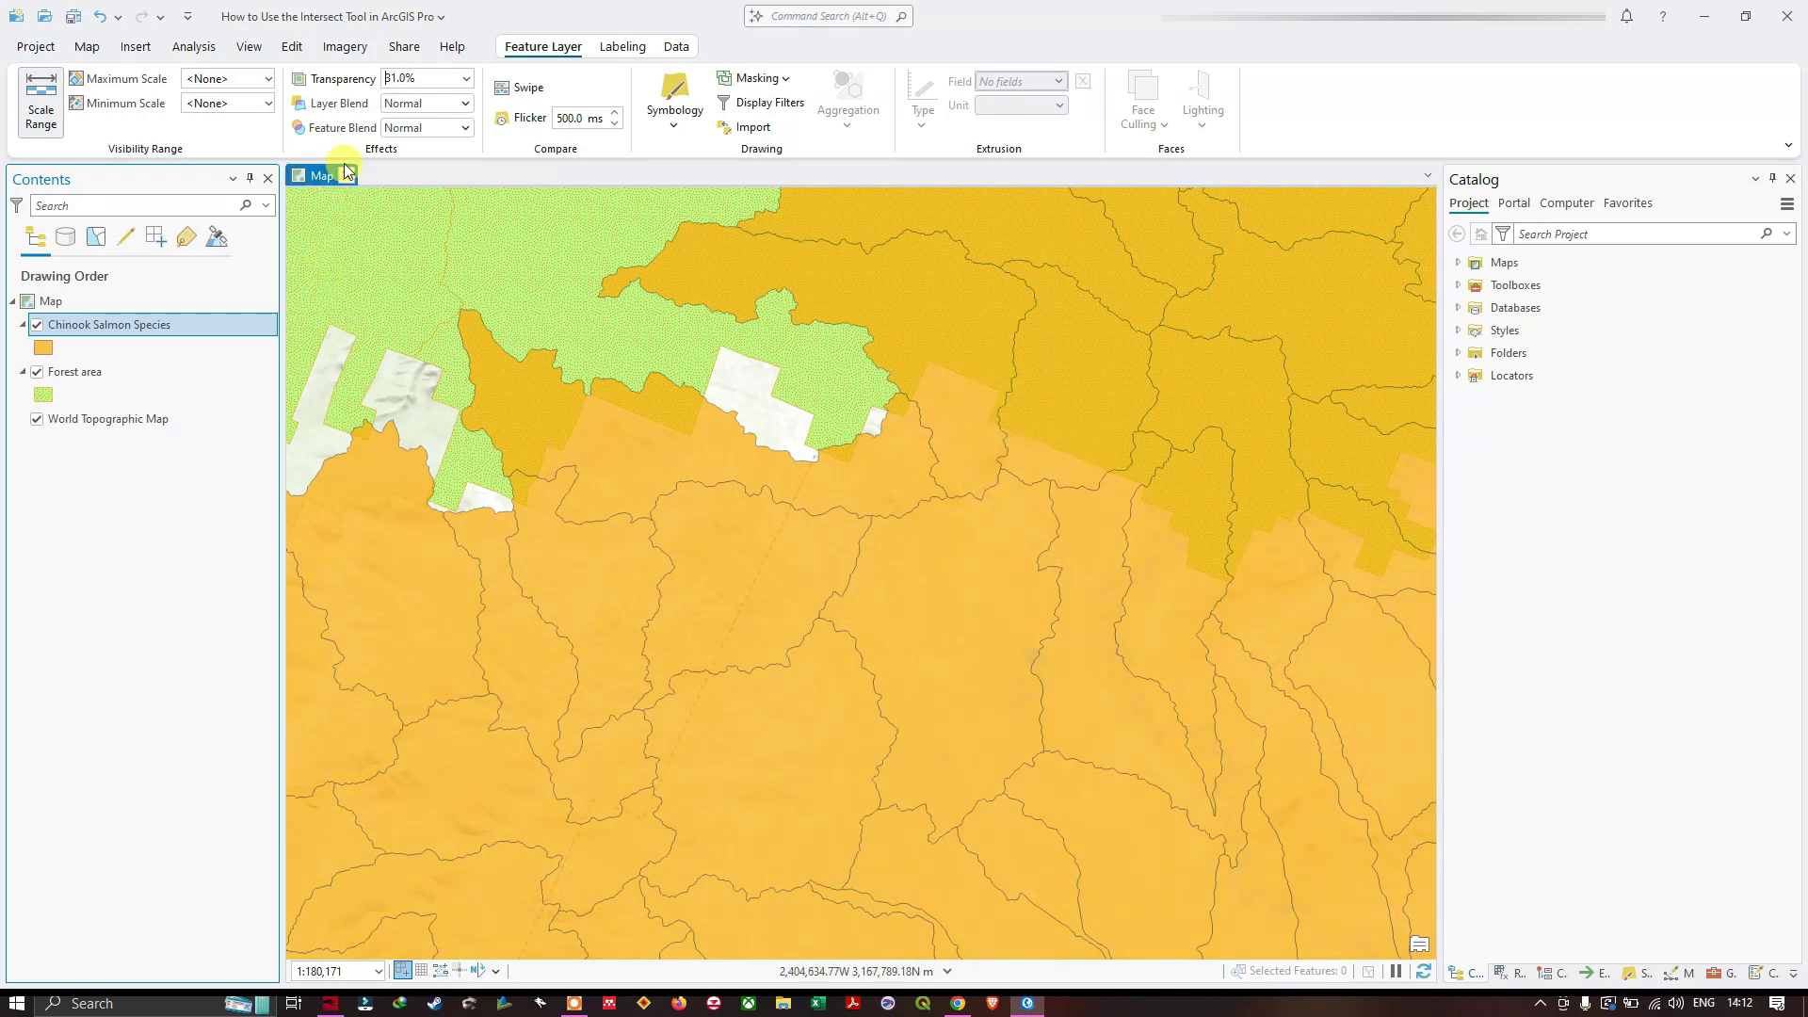
{"action": "left_click", "coordinate": [466, 78]}
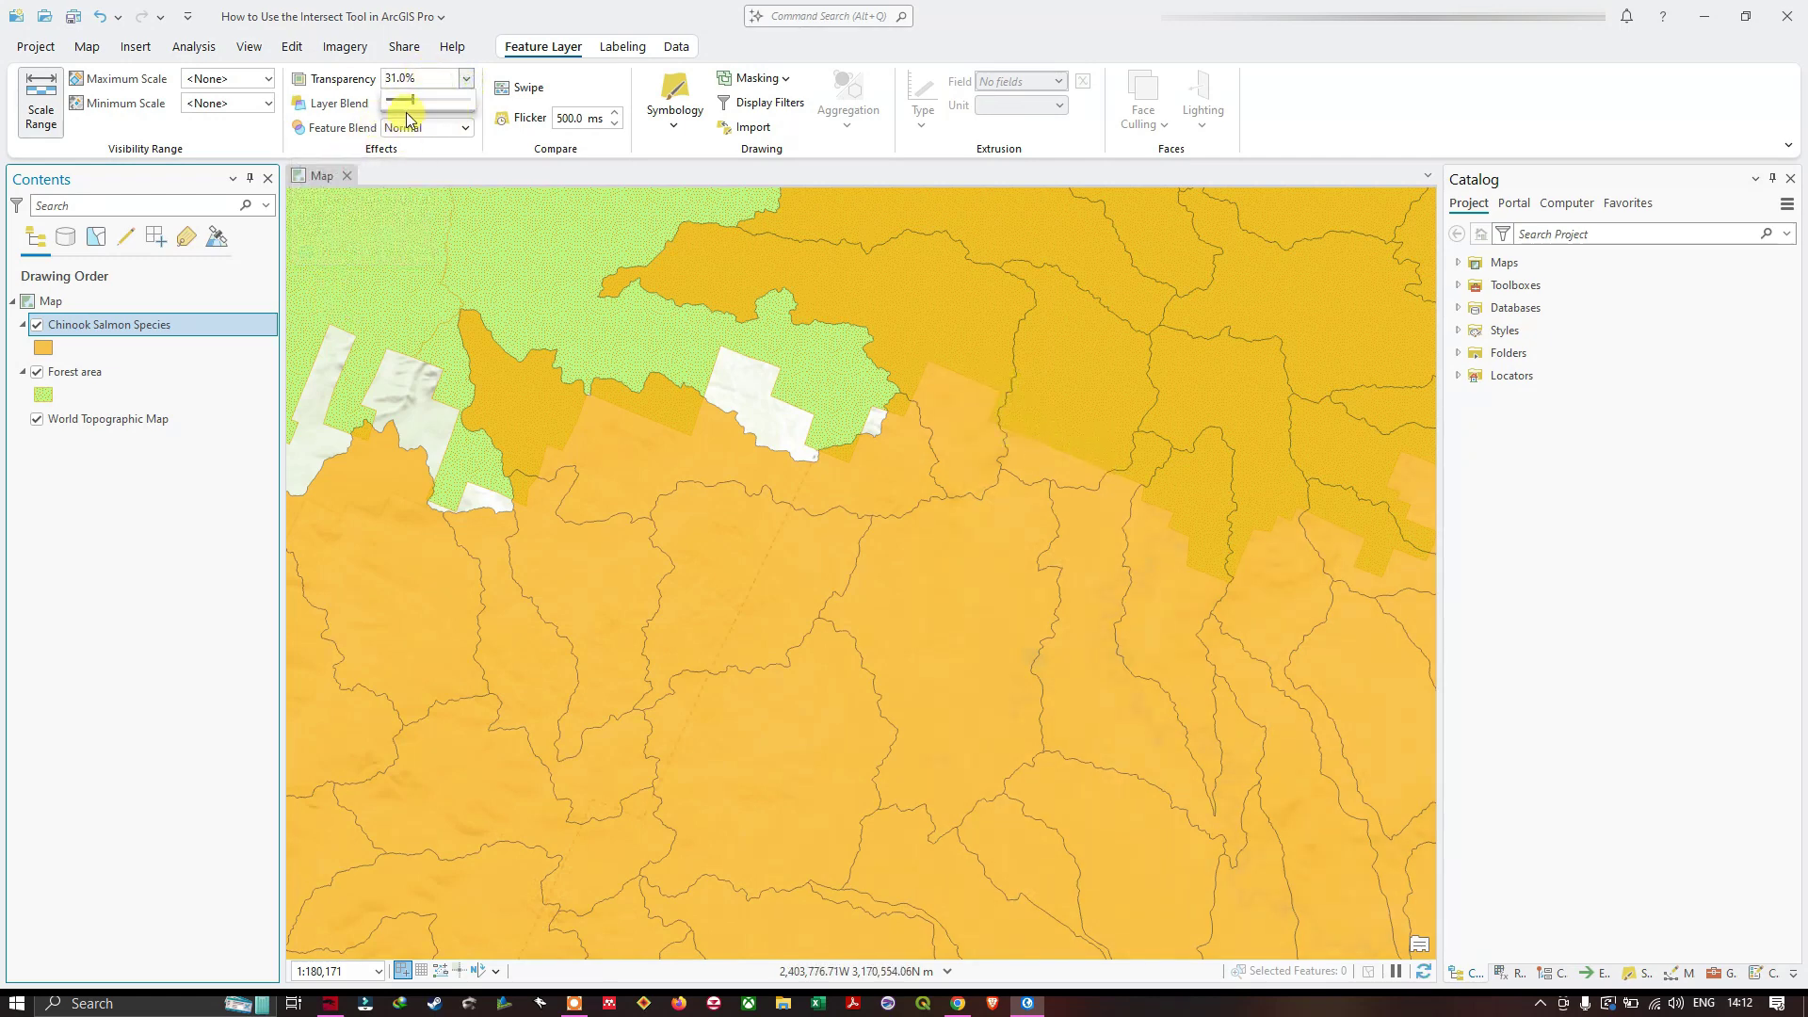
{"action": "left_click_drag", "start_coordinate": [414, 110], "coordinate": [425, 113]}
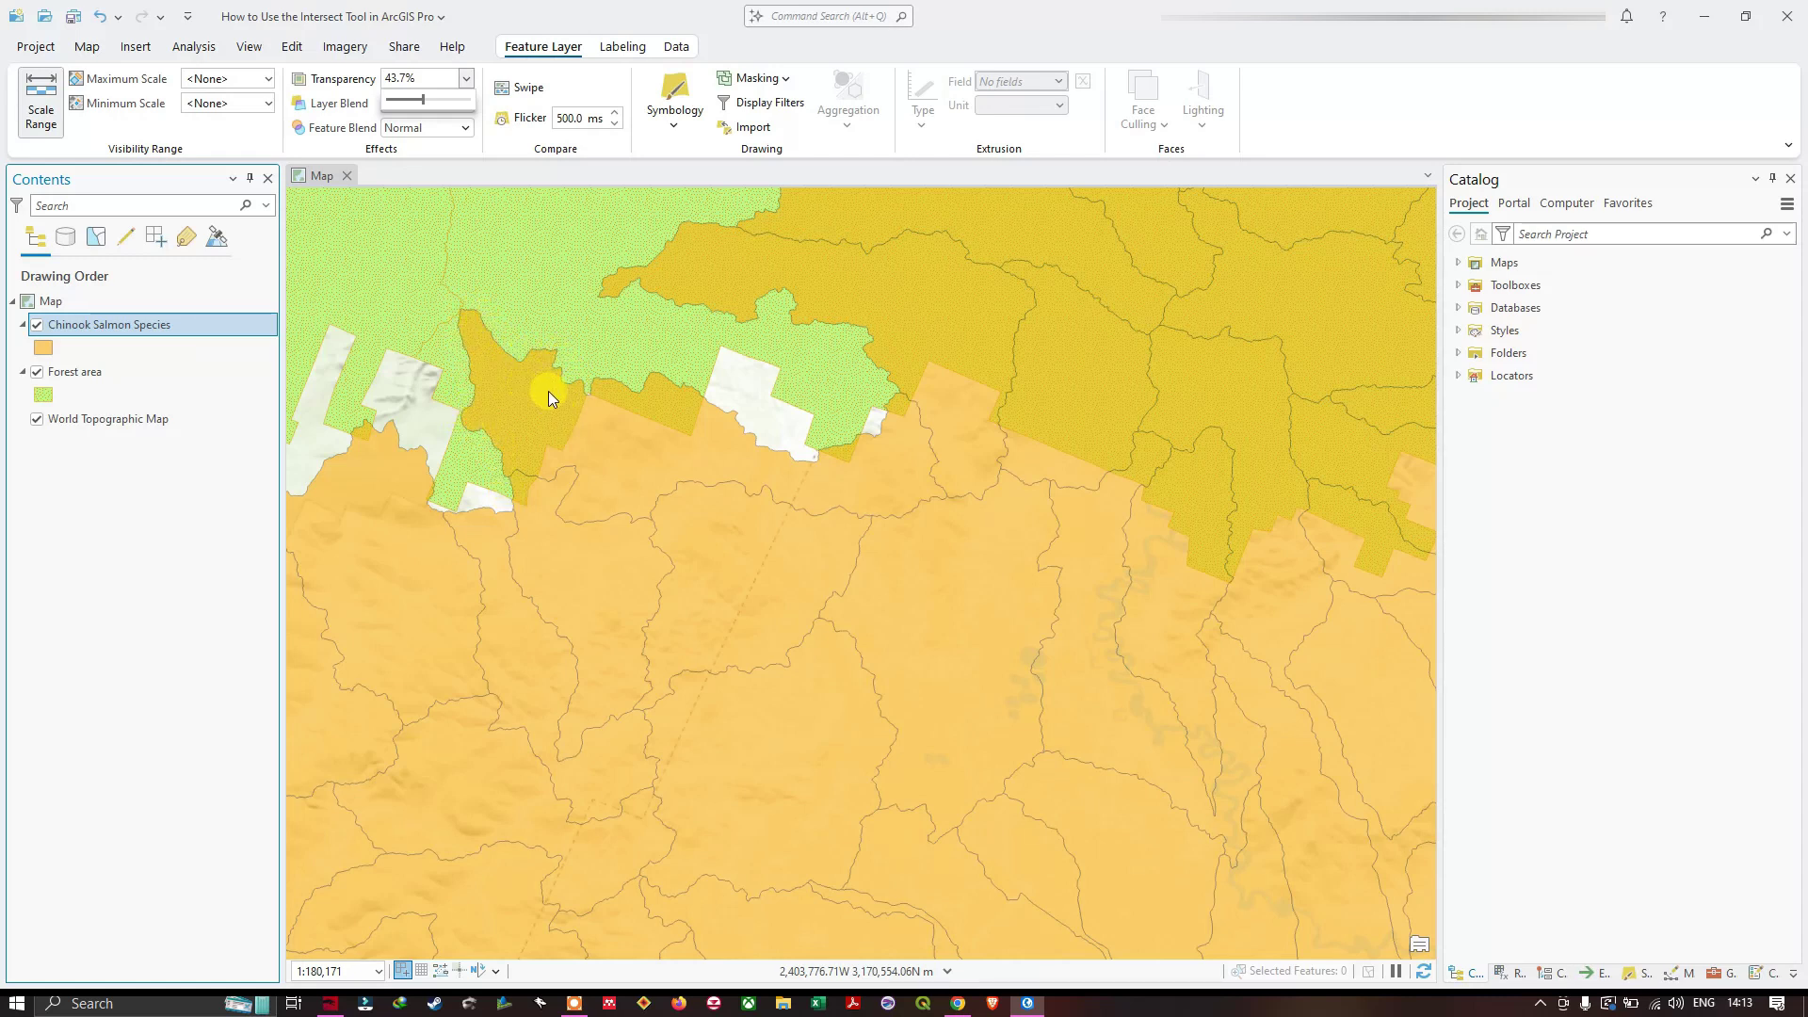
{"action": "scroll", "coordinate": [1037, 537], "scroll_direction": "down", "scroll_amount": 2}
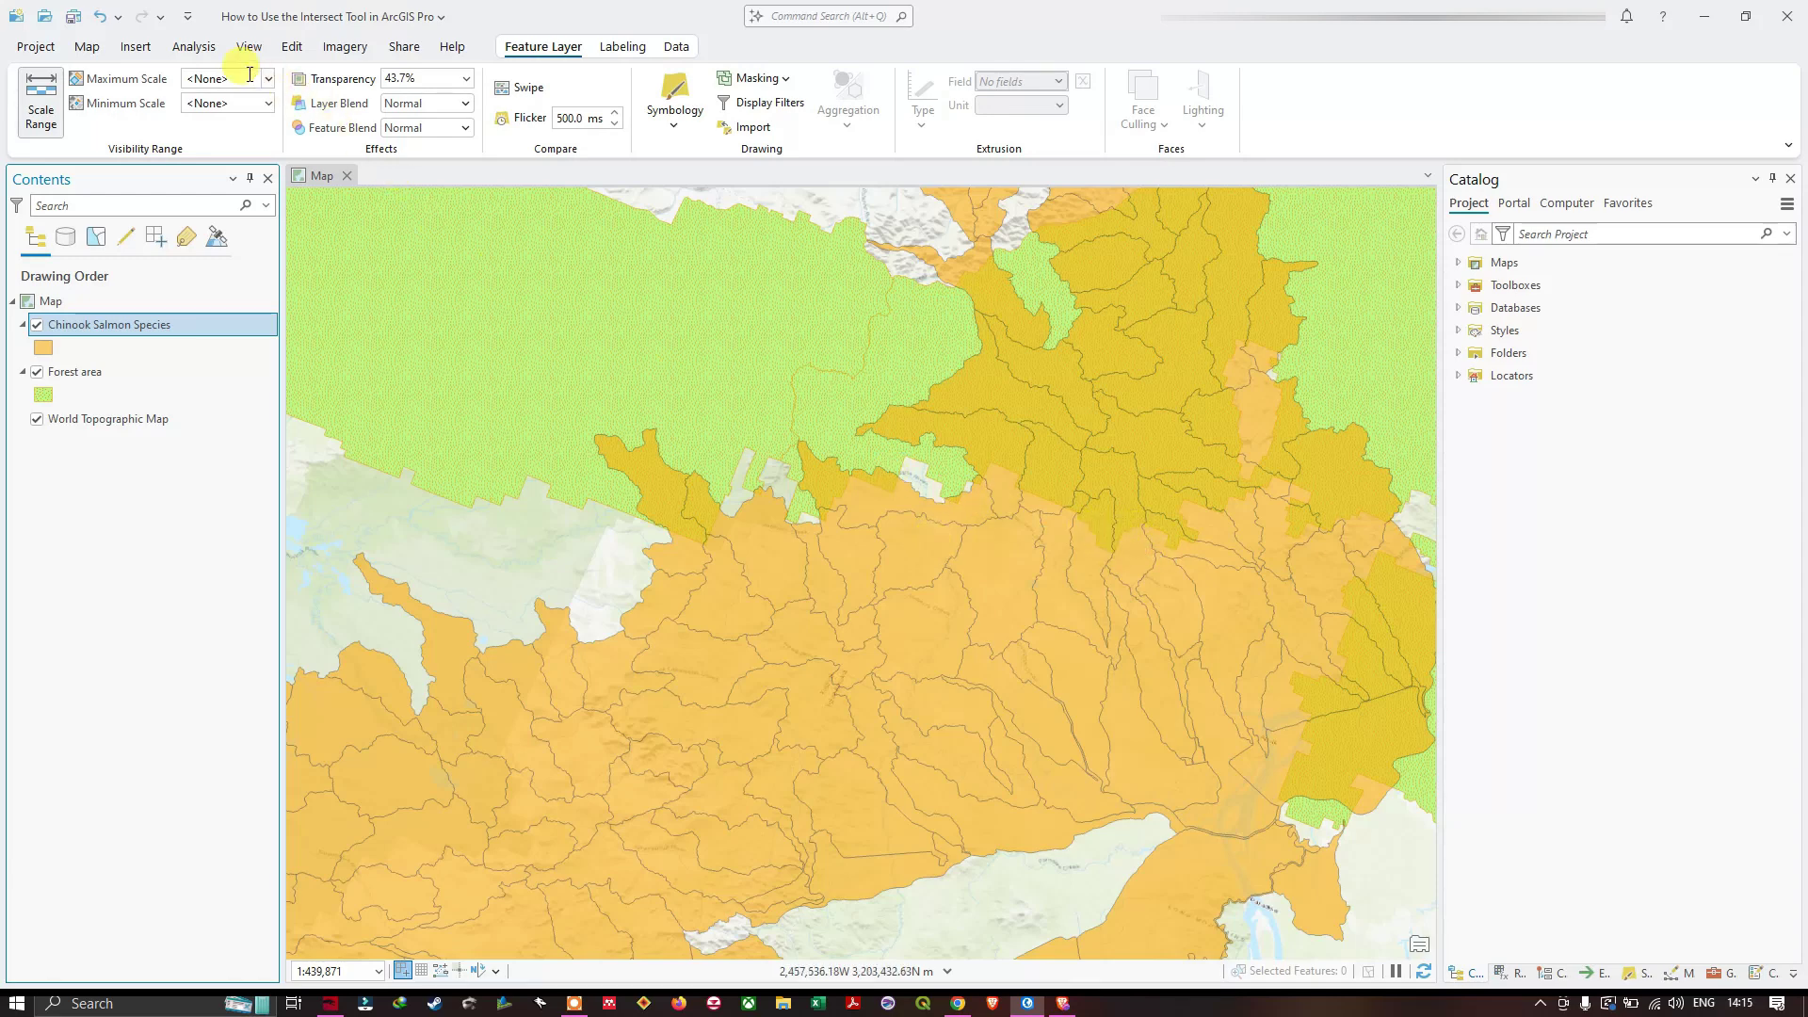
Open the Intersect geoprocessing tool from the Overlay toolset of Analysis Tools
{"action": "left_click", "coordinate": [211, 52]}
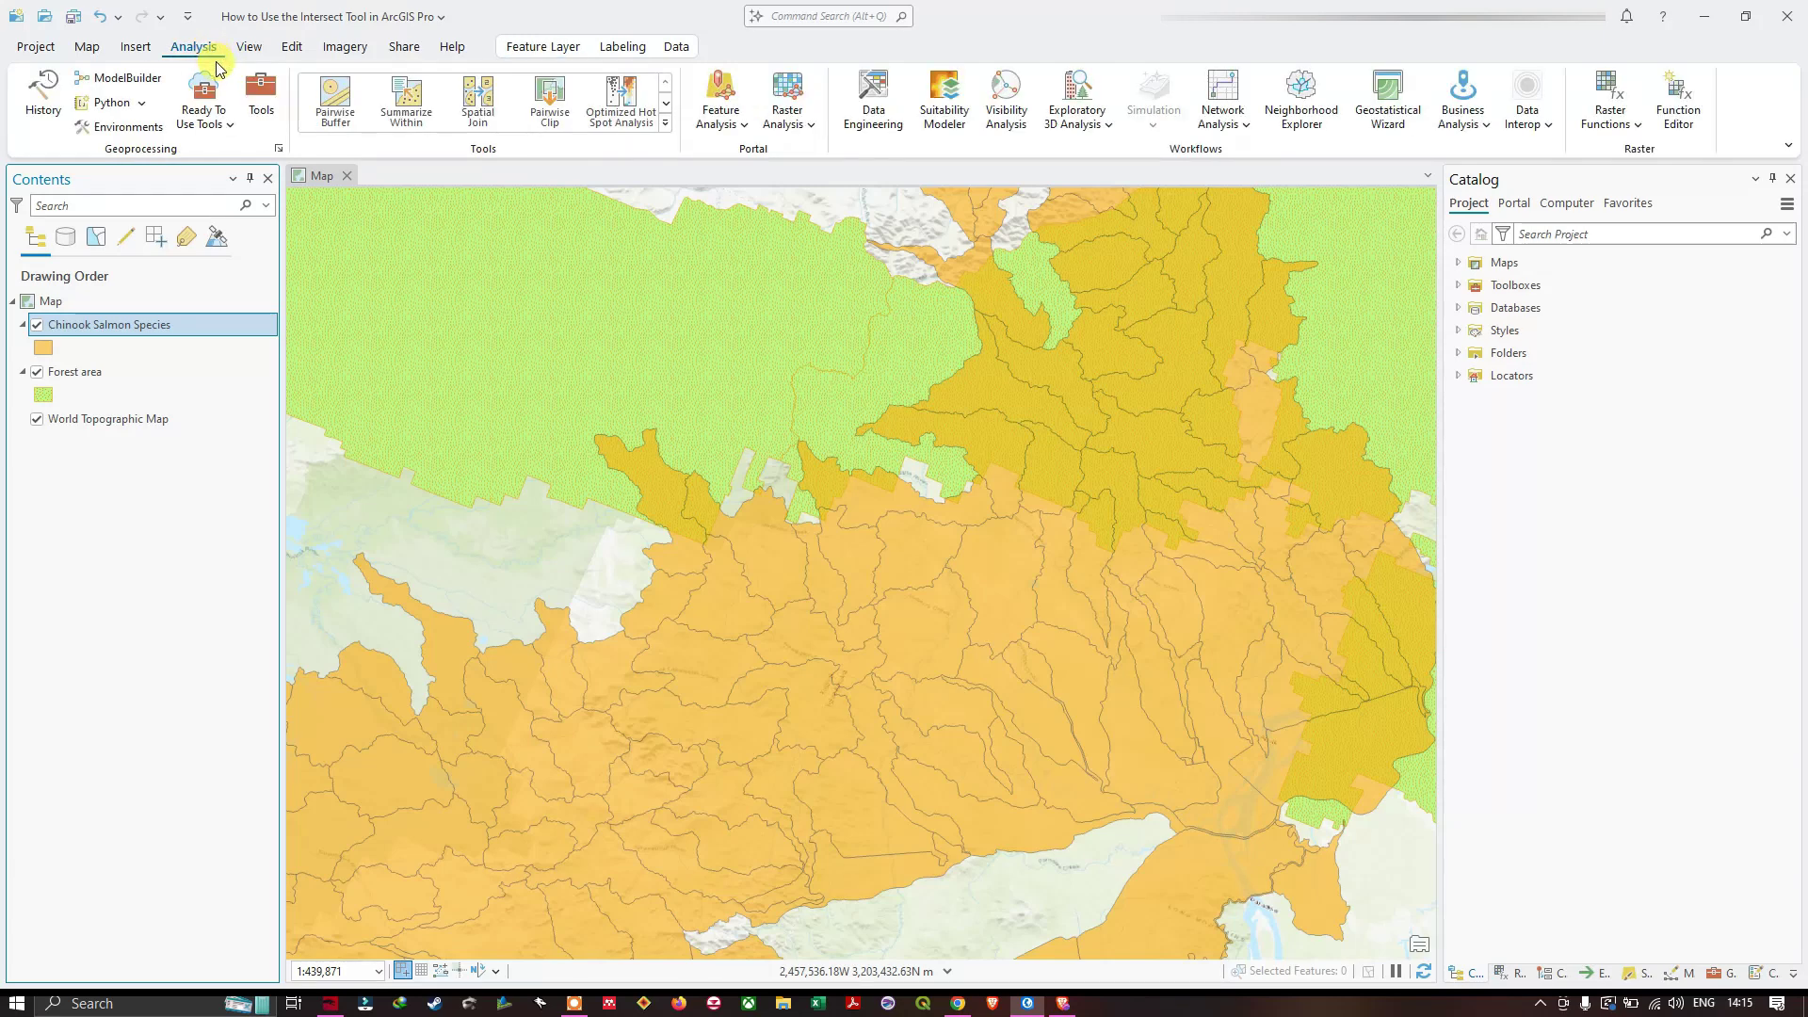
{"action": "left_click", "coordinate": [262, 106]}
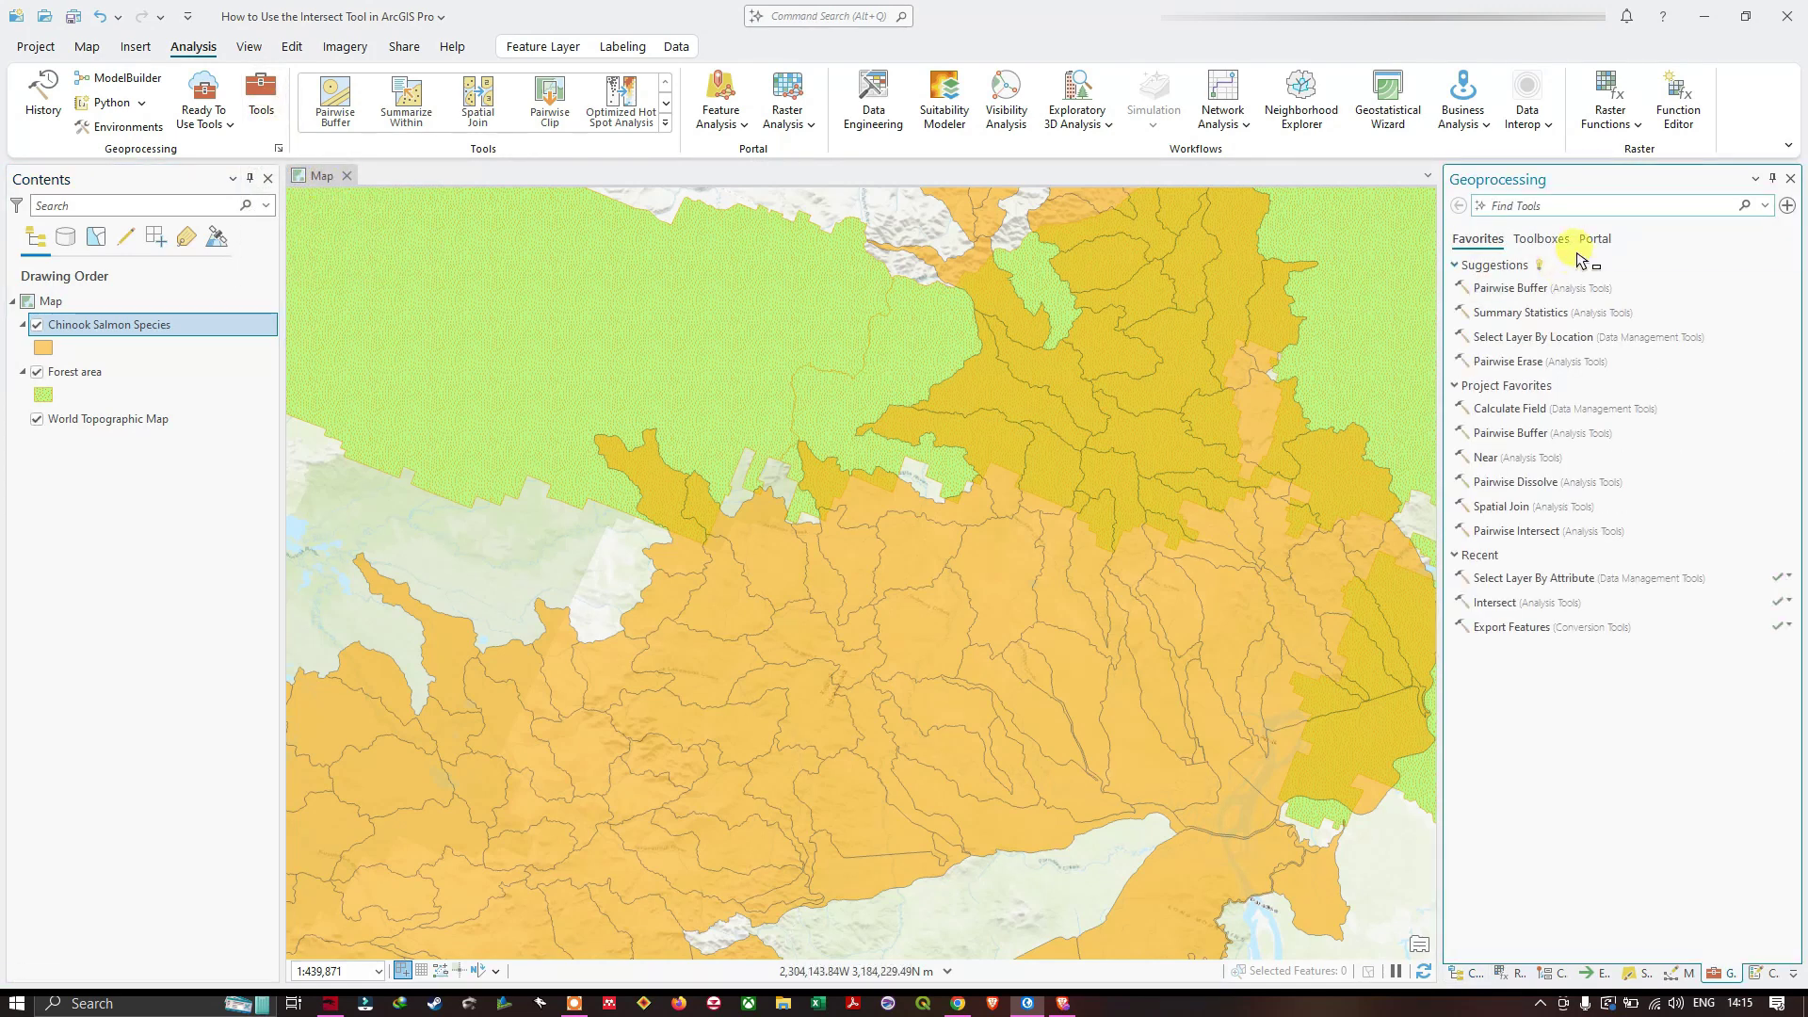
{"action": "left_click", "coordinate": [1529, 213]}
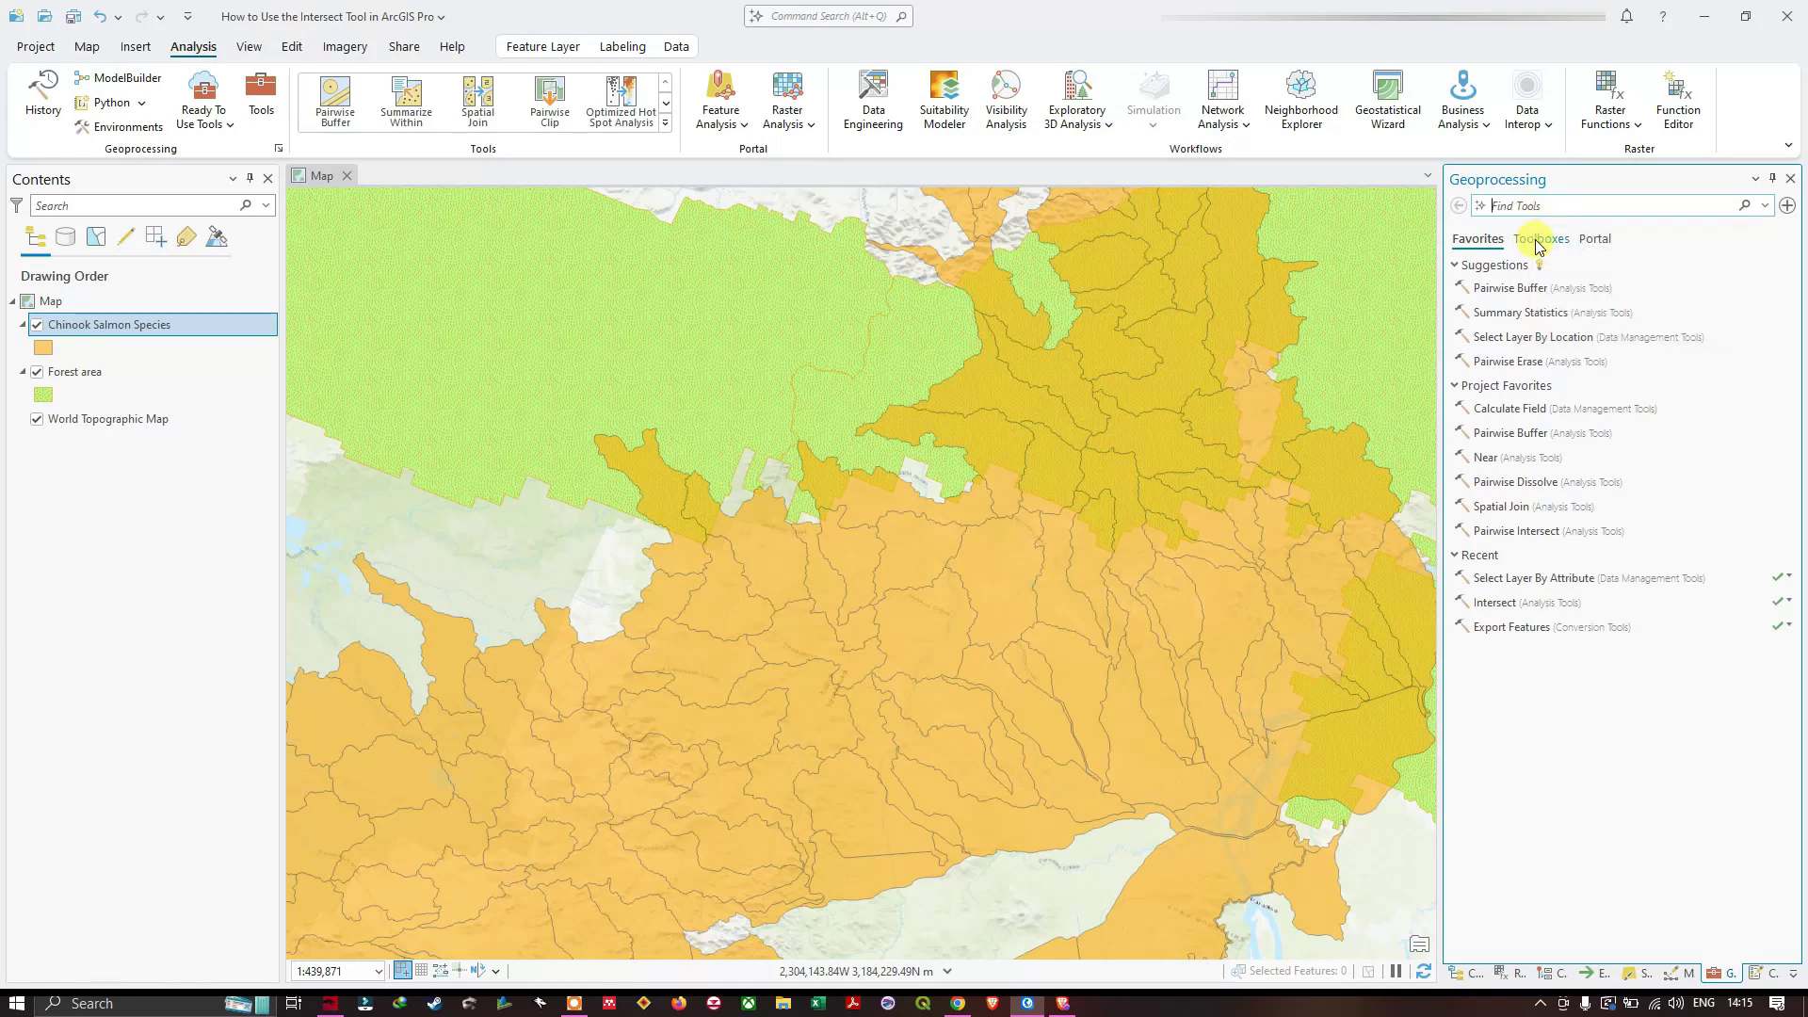
{"action": "left_click", "coordinate": [1539, 242]}
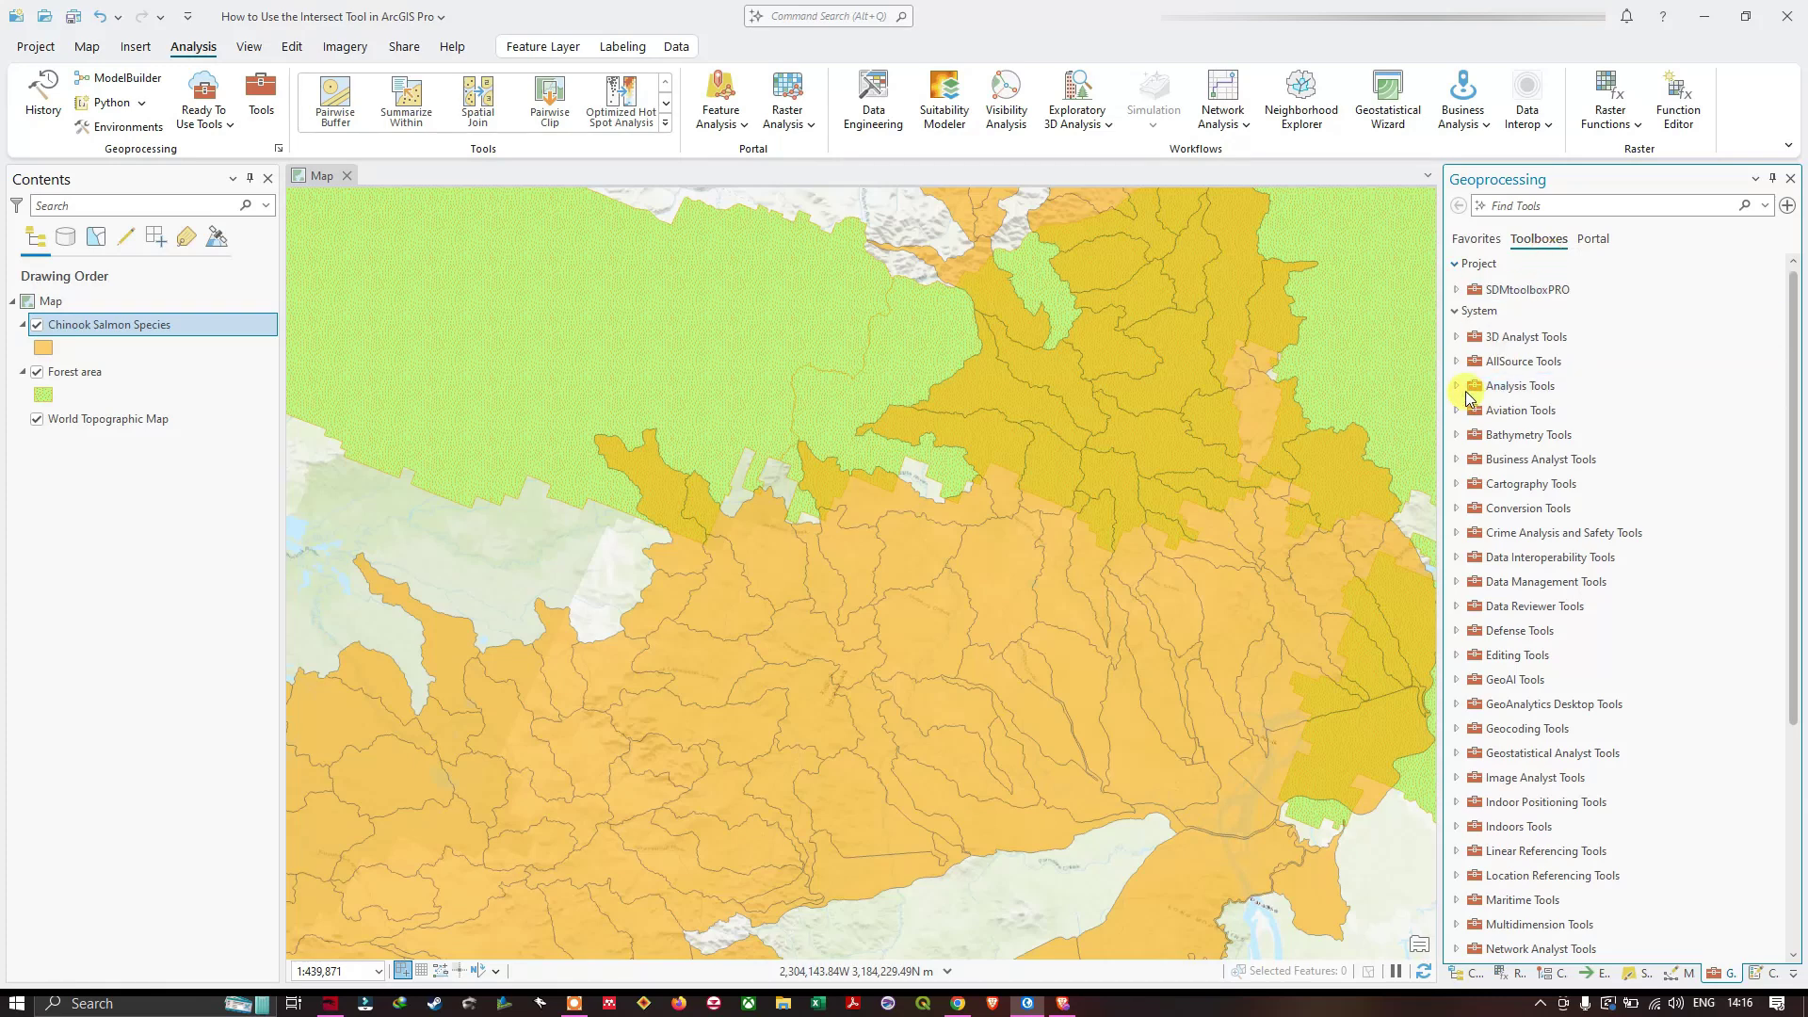
{"action": "left_click", "coordinate": [1458, 387]}
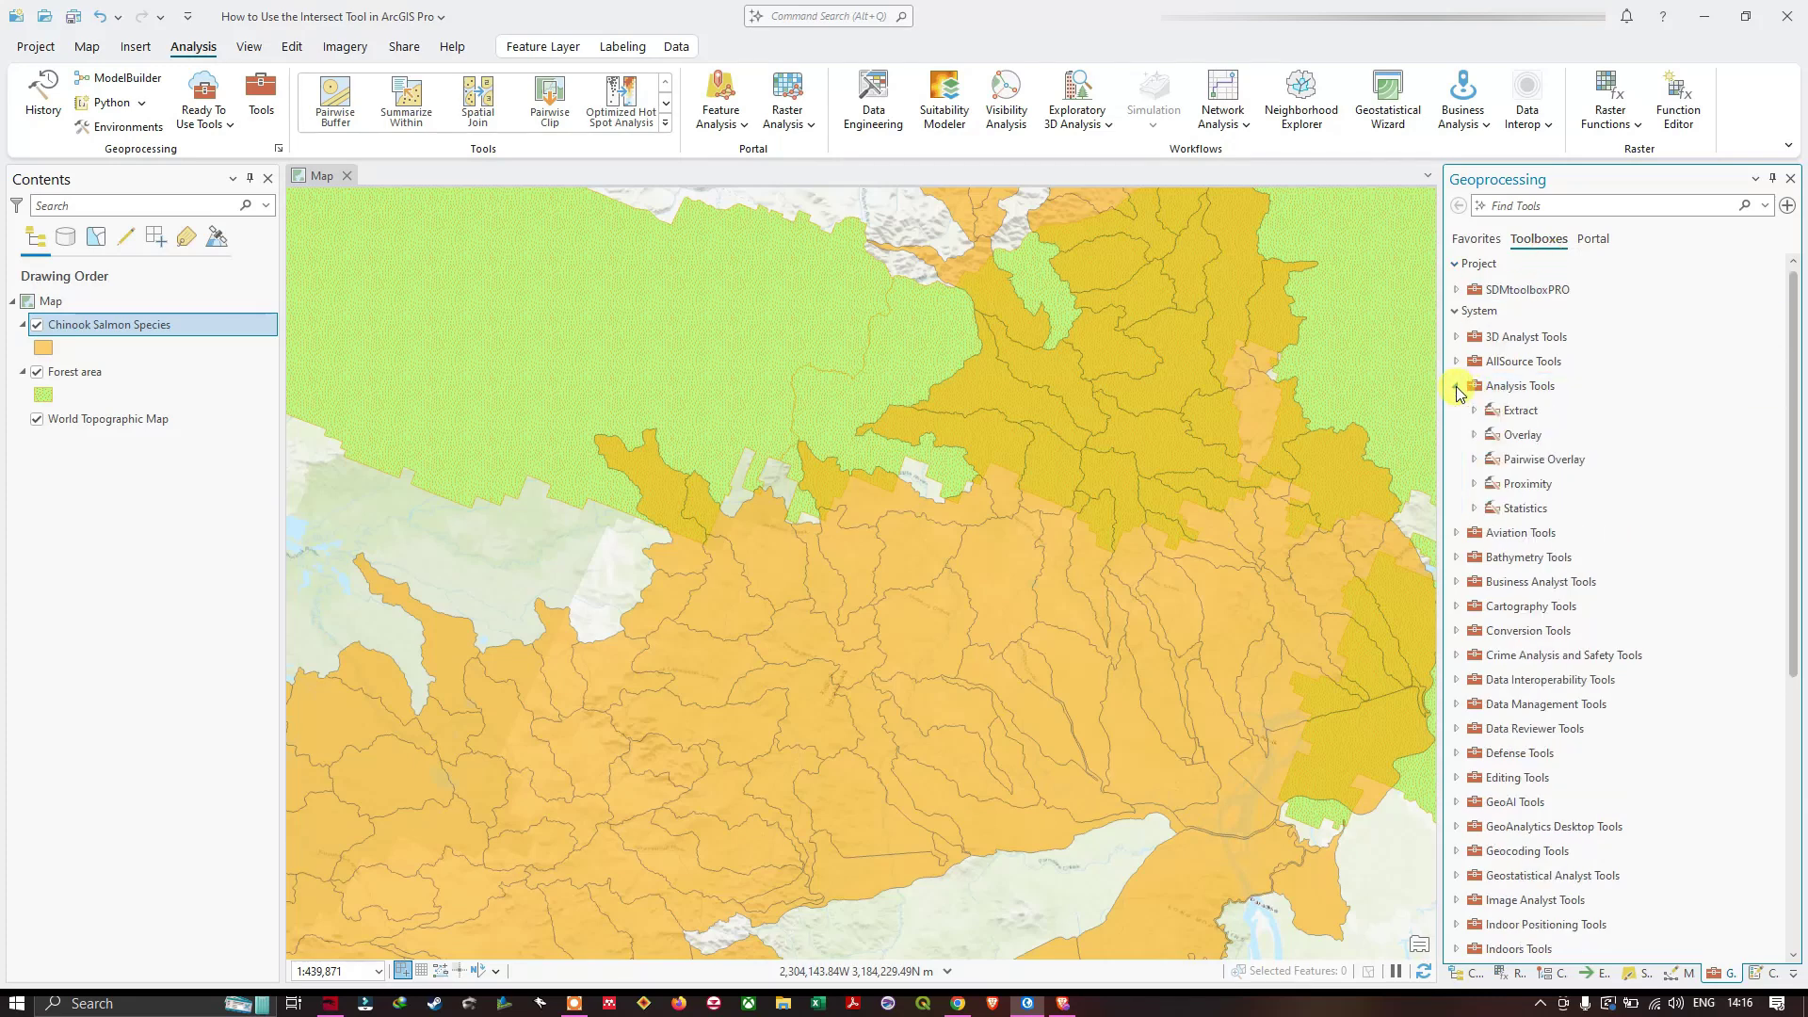
{"action": "left_click", "coordinate": [1475, 436]}
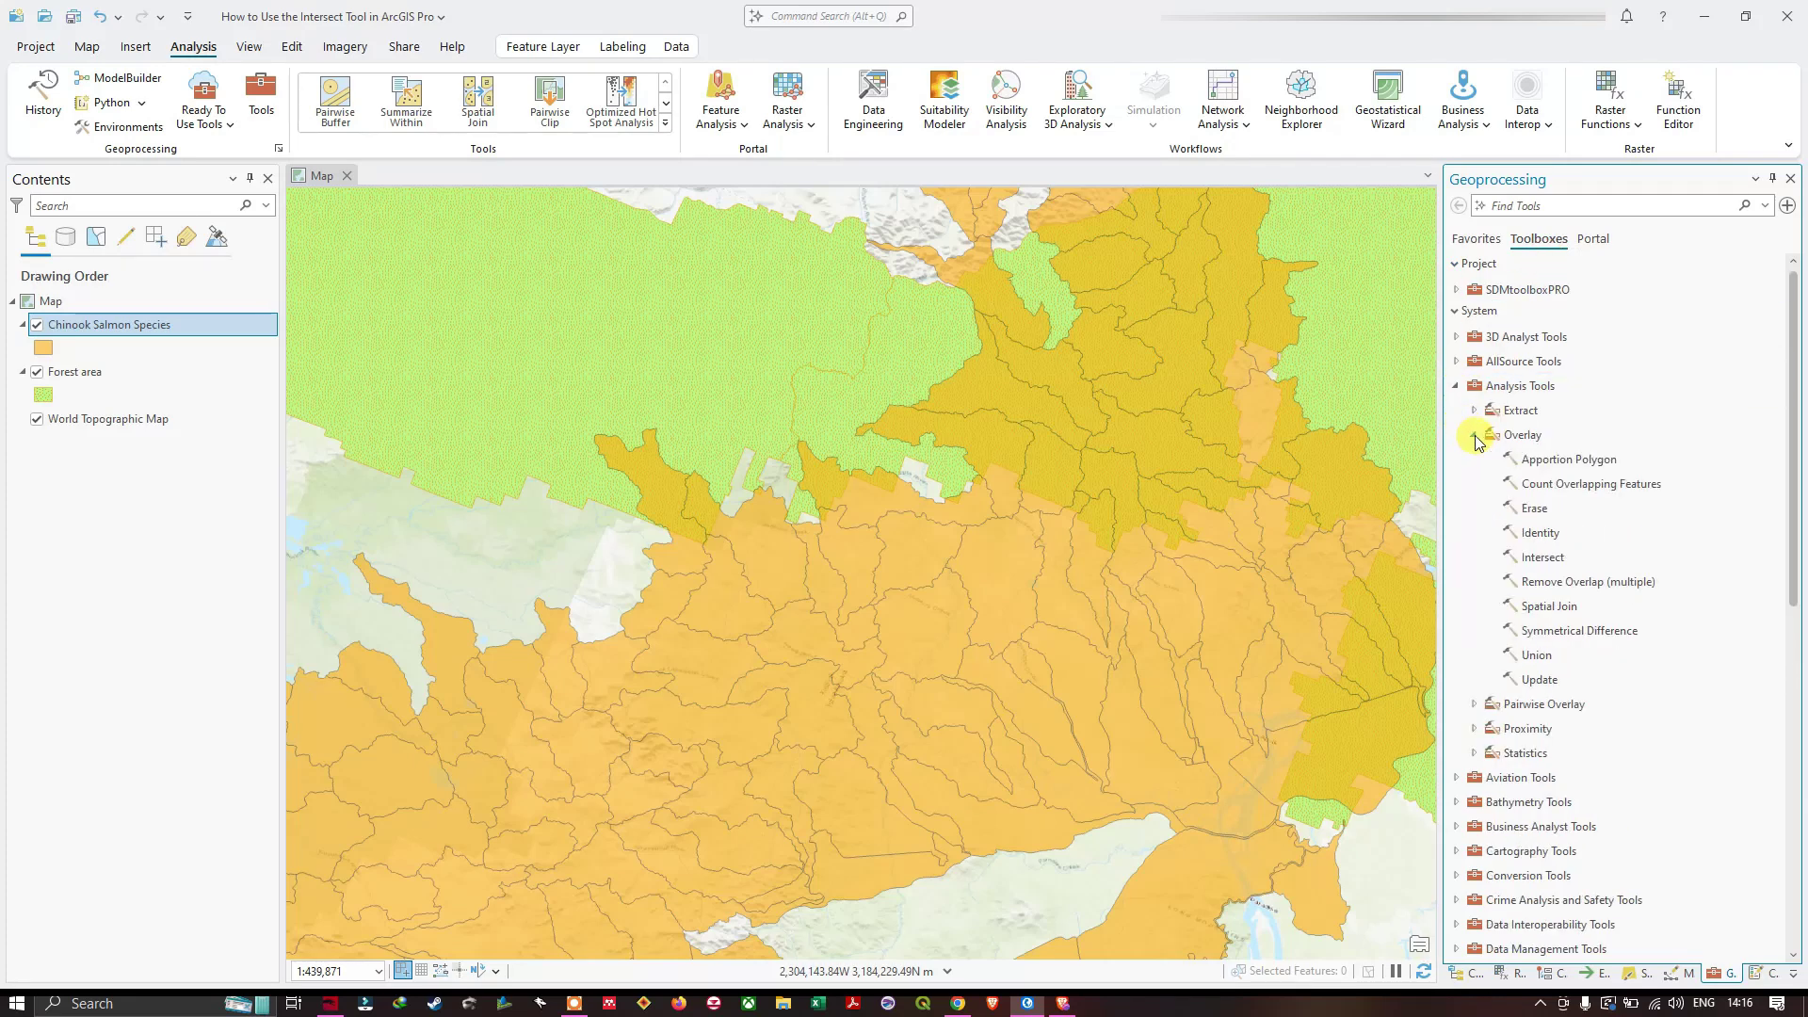
{"action": "left_click", "coordinate": [1546, 562]}
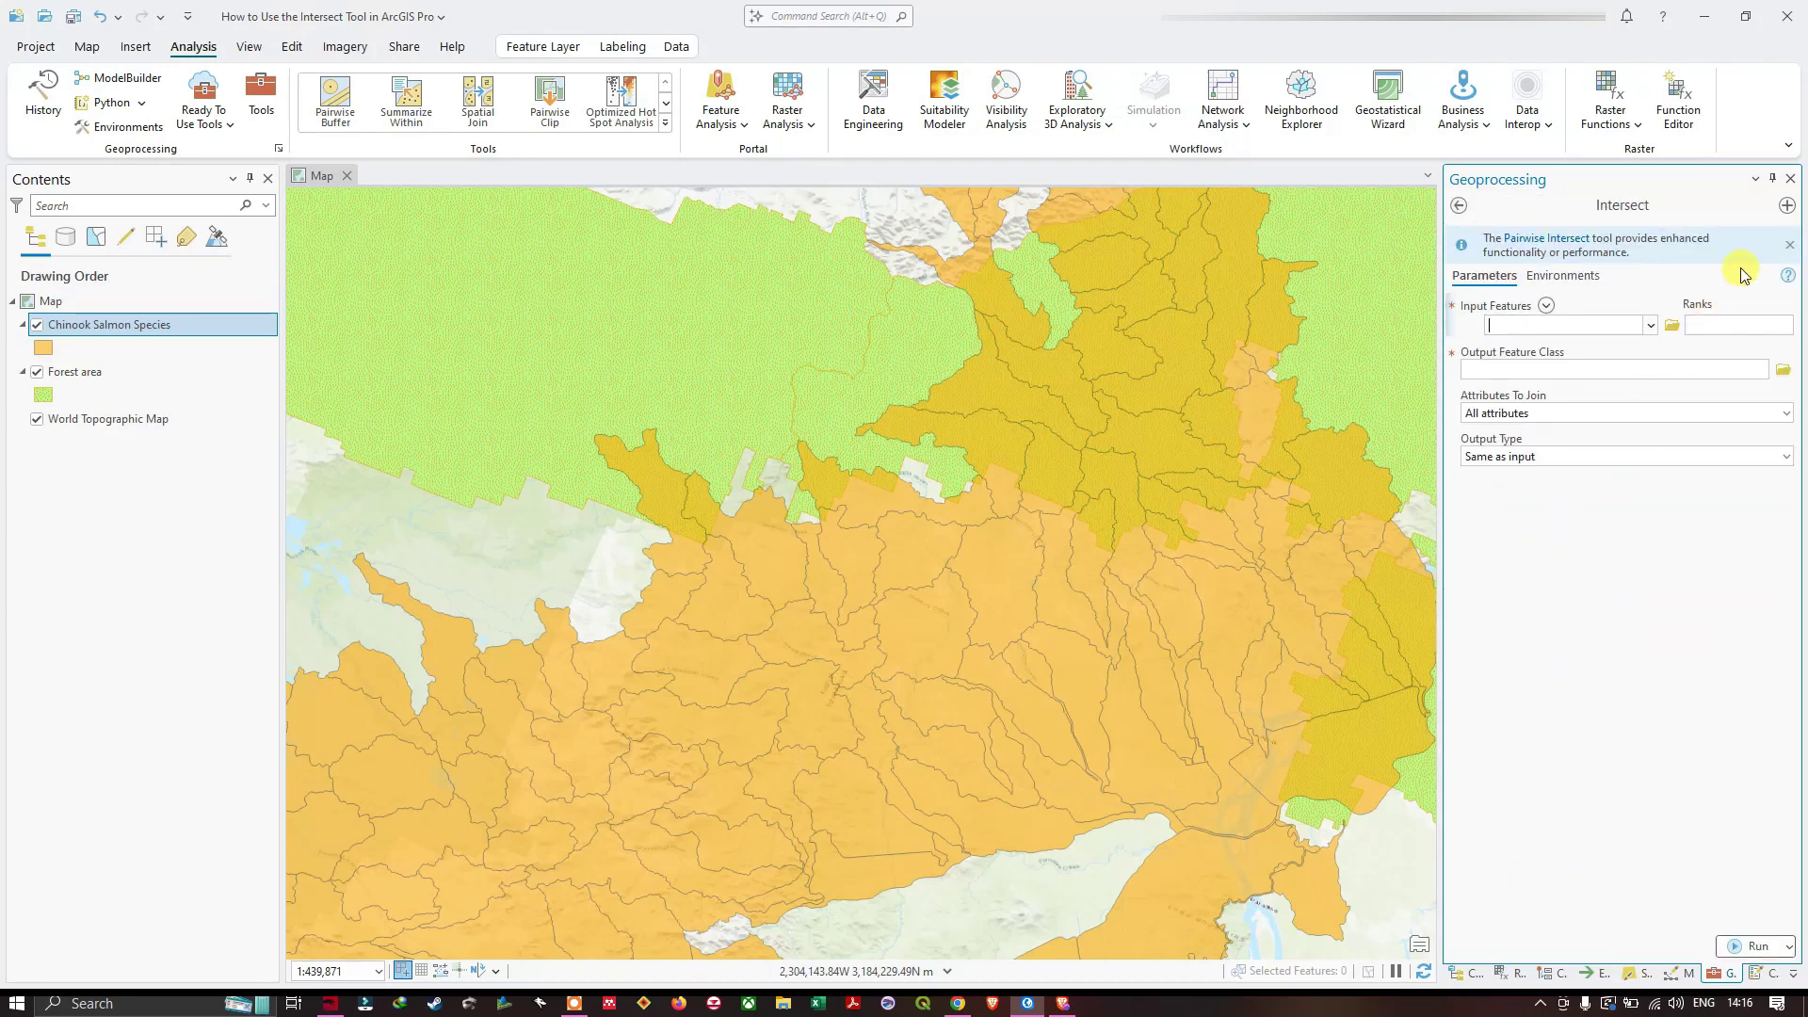
Add Chinook Salmon Species and Forest area as the input features of the Intersect tool
{"action": "mouse_move", "coordinate": [1788, 282]}
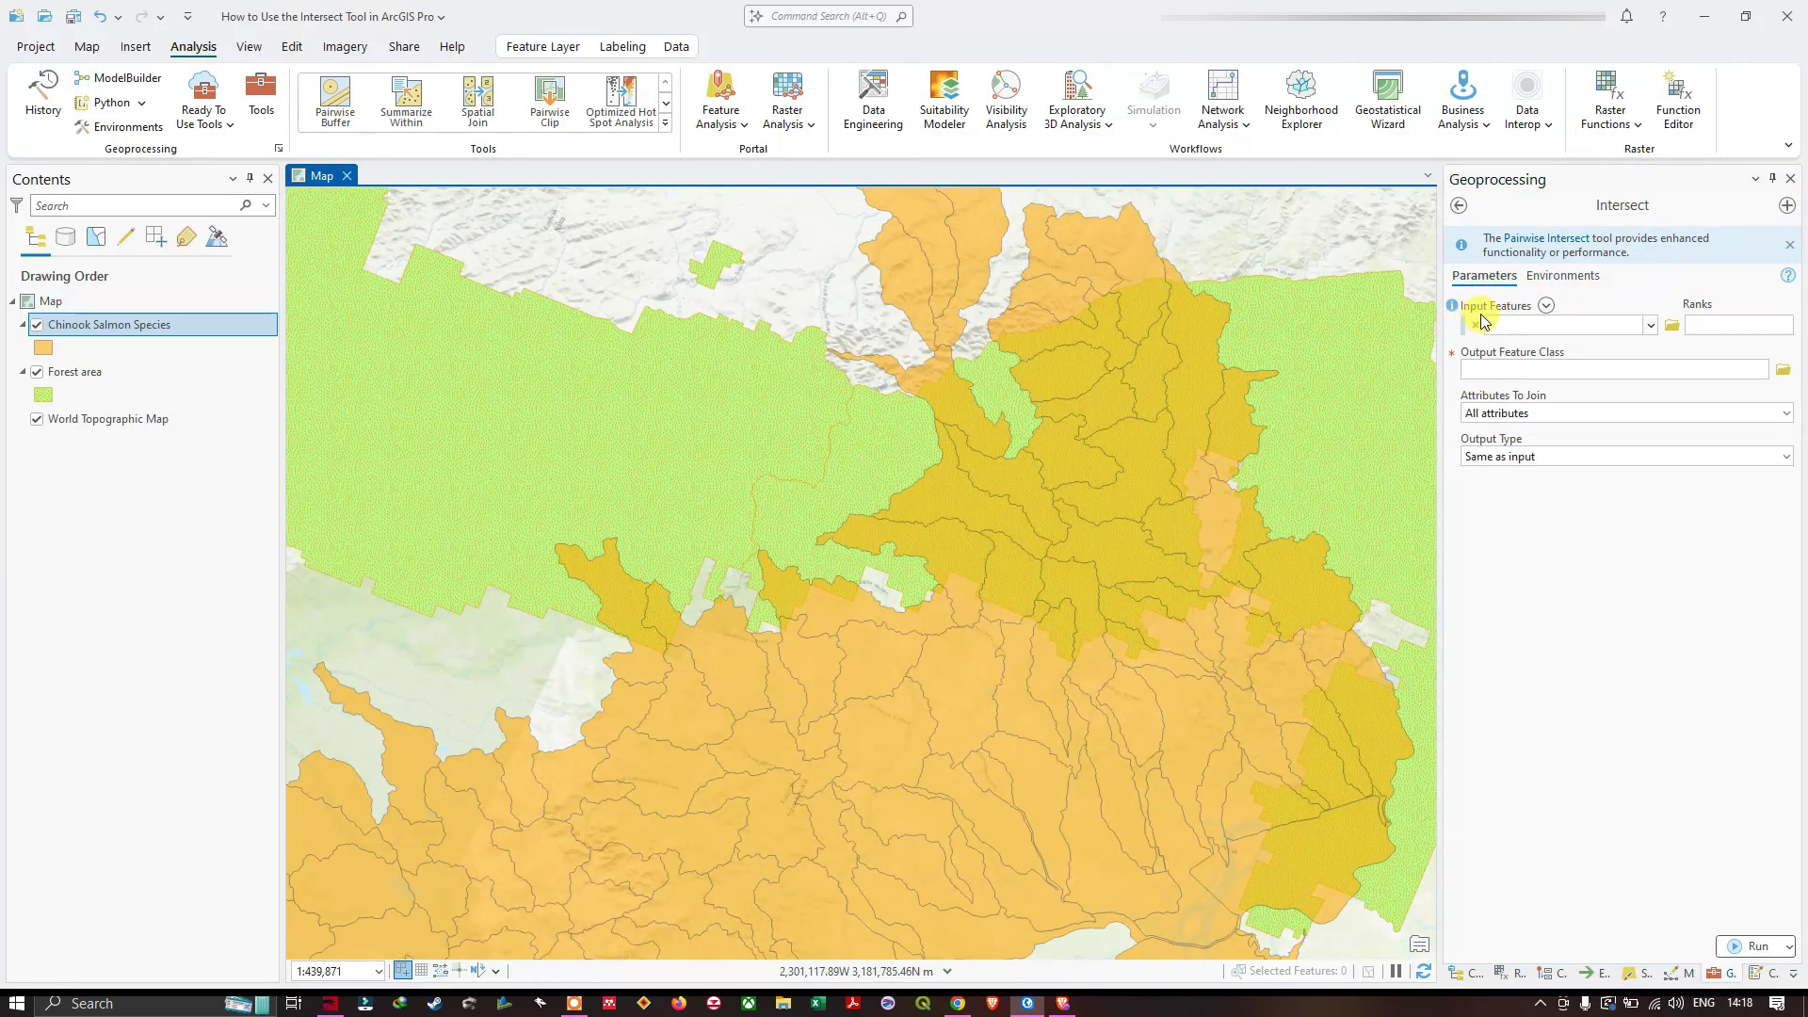
{"action": "left_click", "coordinate": [1650, 325]}
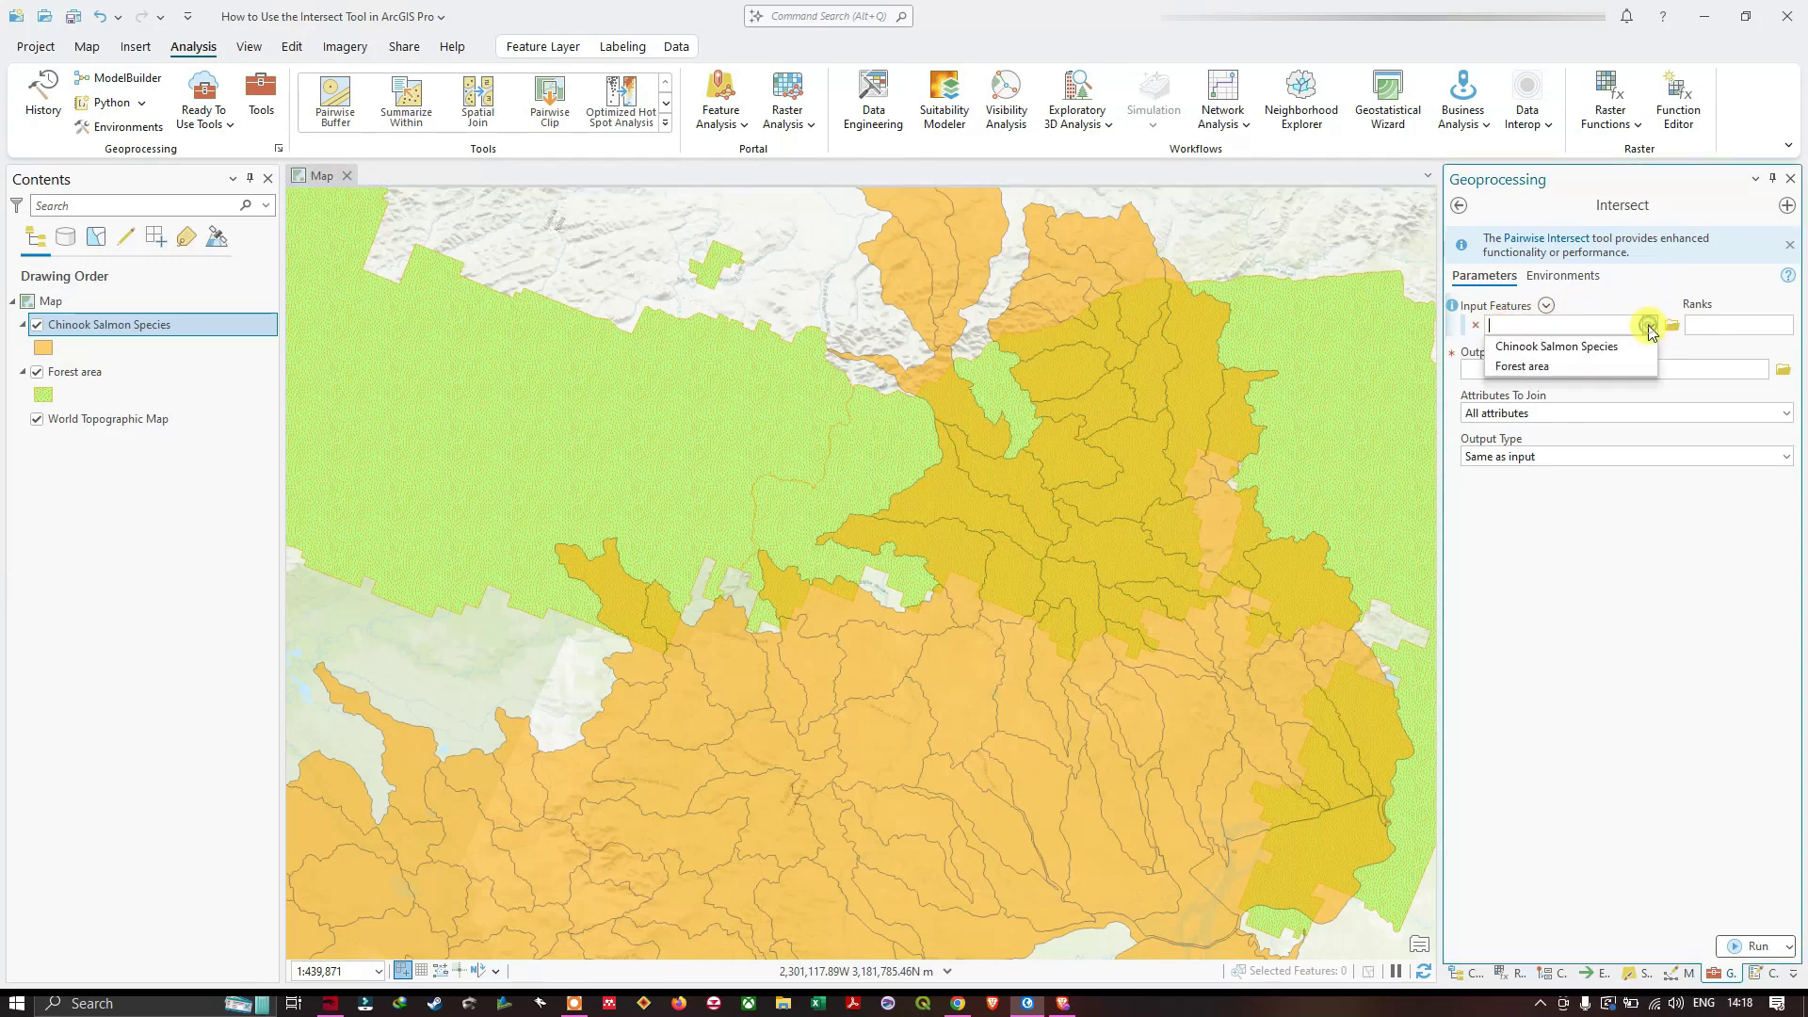
{"action": "left_click", "coordinate": [1576, 347]}
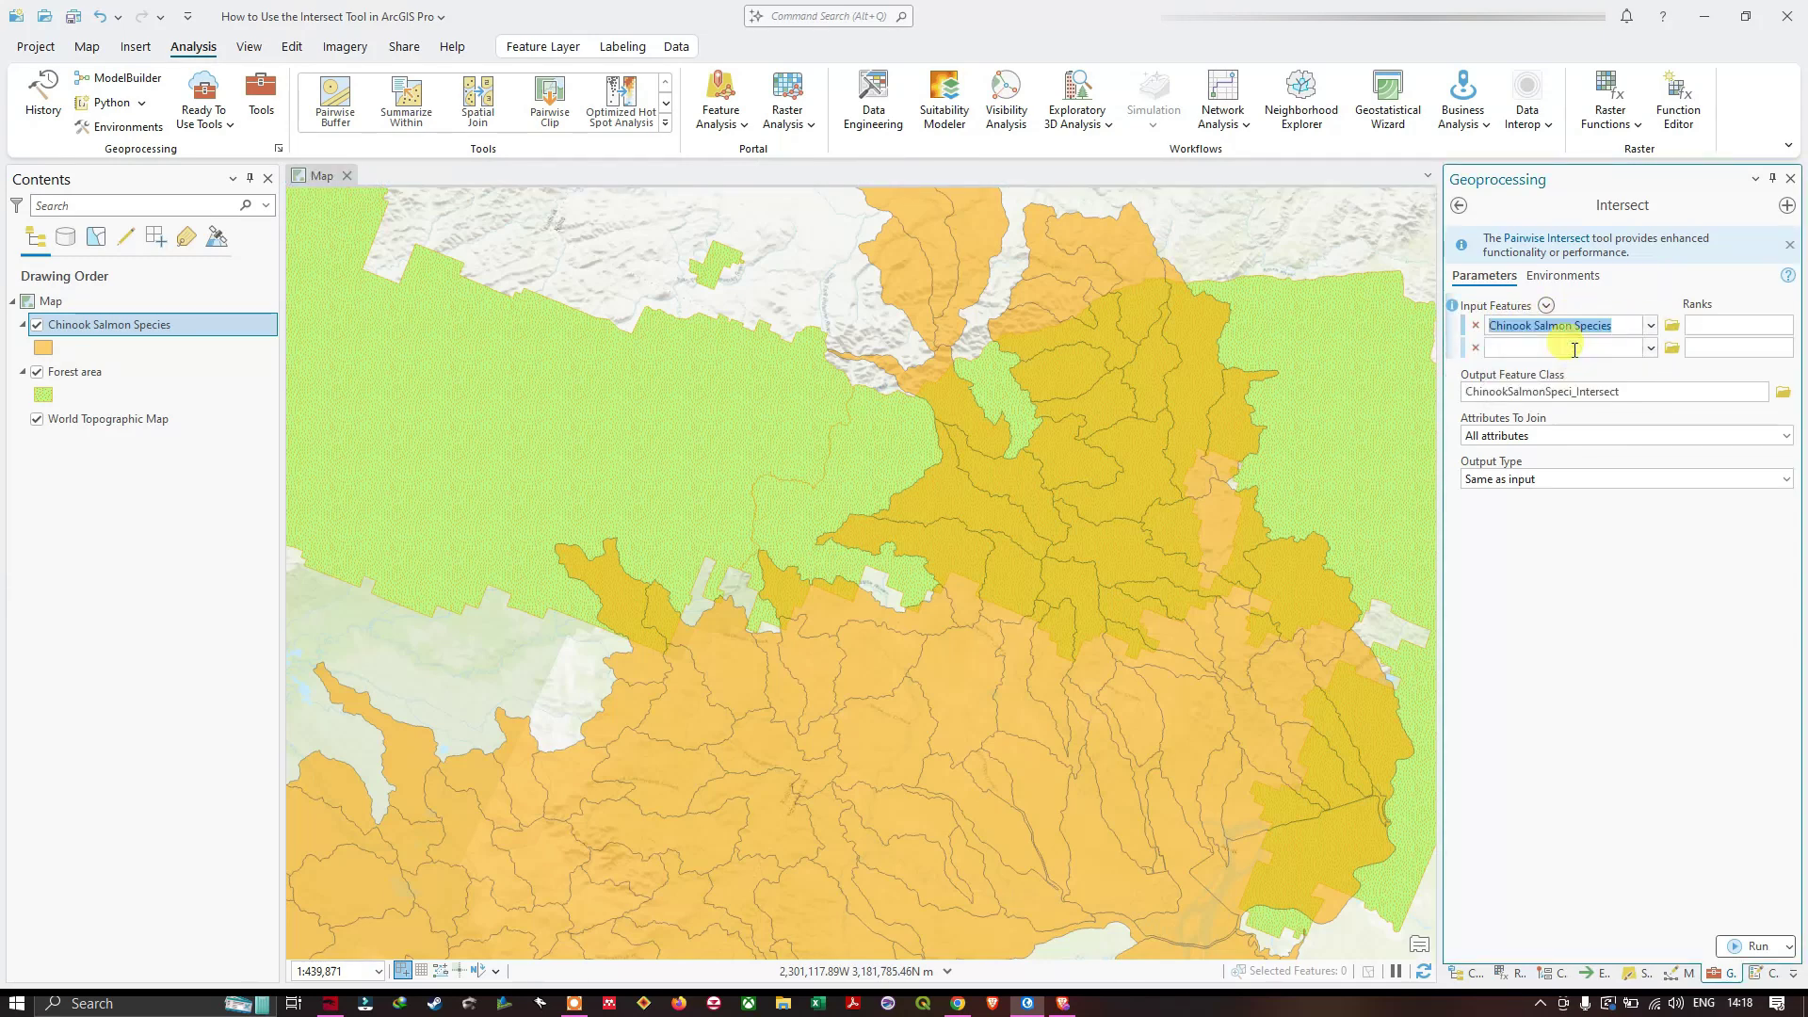
{"action": "left_click", "coordinate": [1654, 348]}
{"action": "left_click", "coordinate": [1552, 390]}
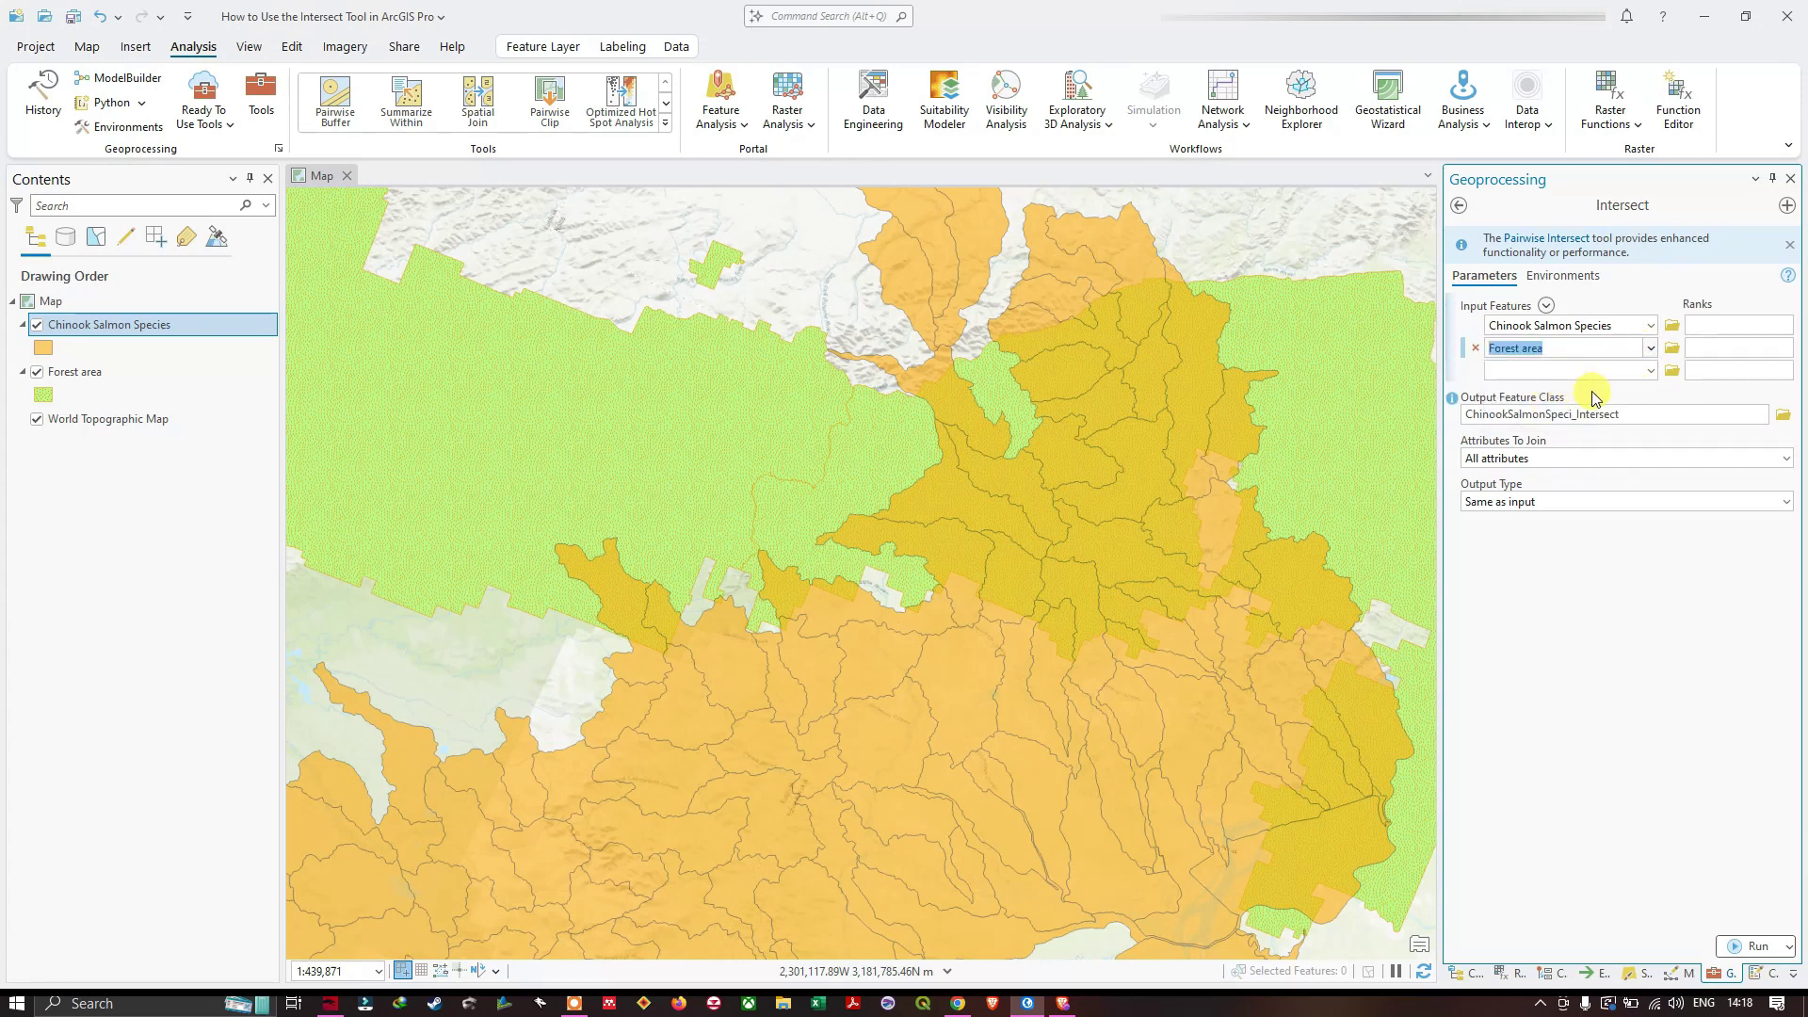
Set the output feature class to Salmon_distribution_forest_area in the shapefiles1 folder
{"action": "left_click", "coordinate": [1785, 417]}
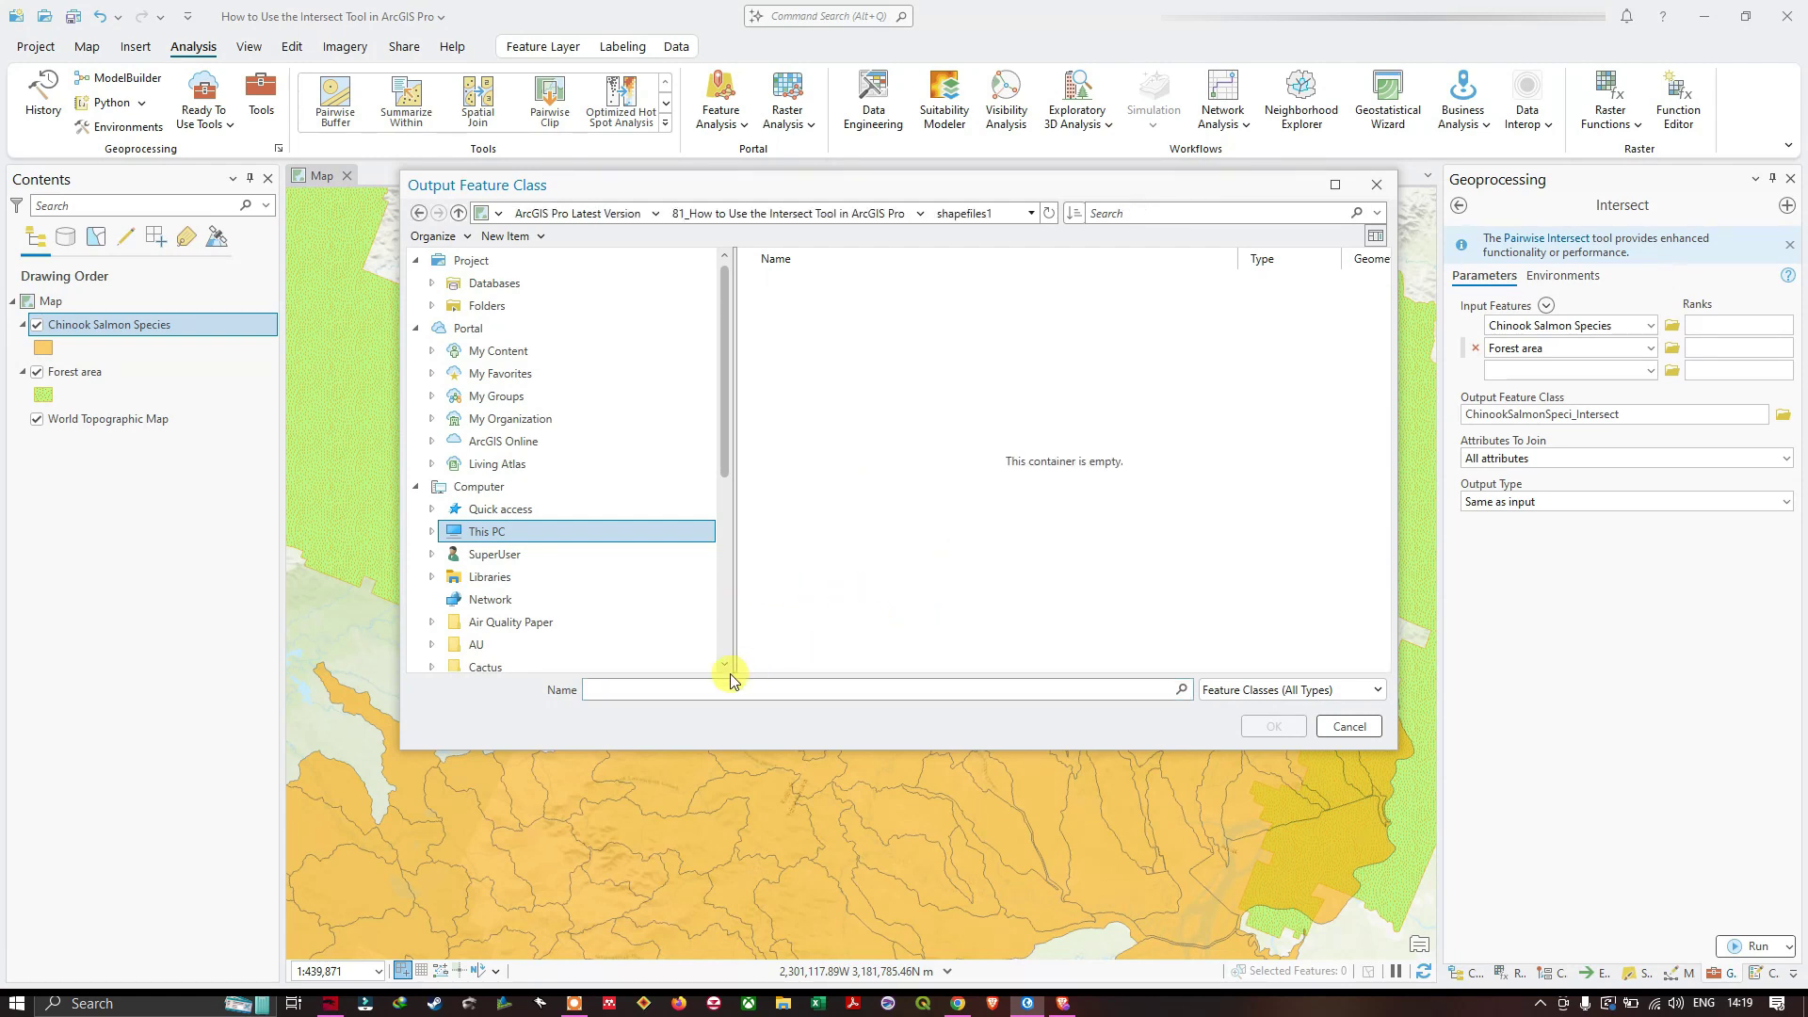
{"action": "left_click", "coordinate": [610, 695]}
{"action": "type", "text": "Salmon_distribution_forest_area"}
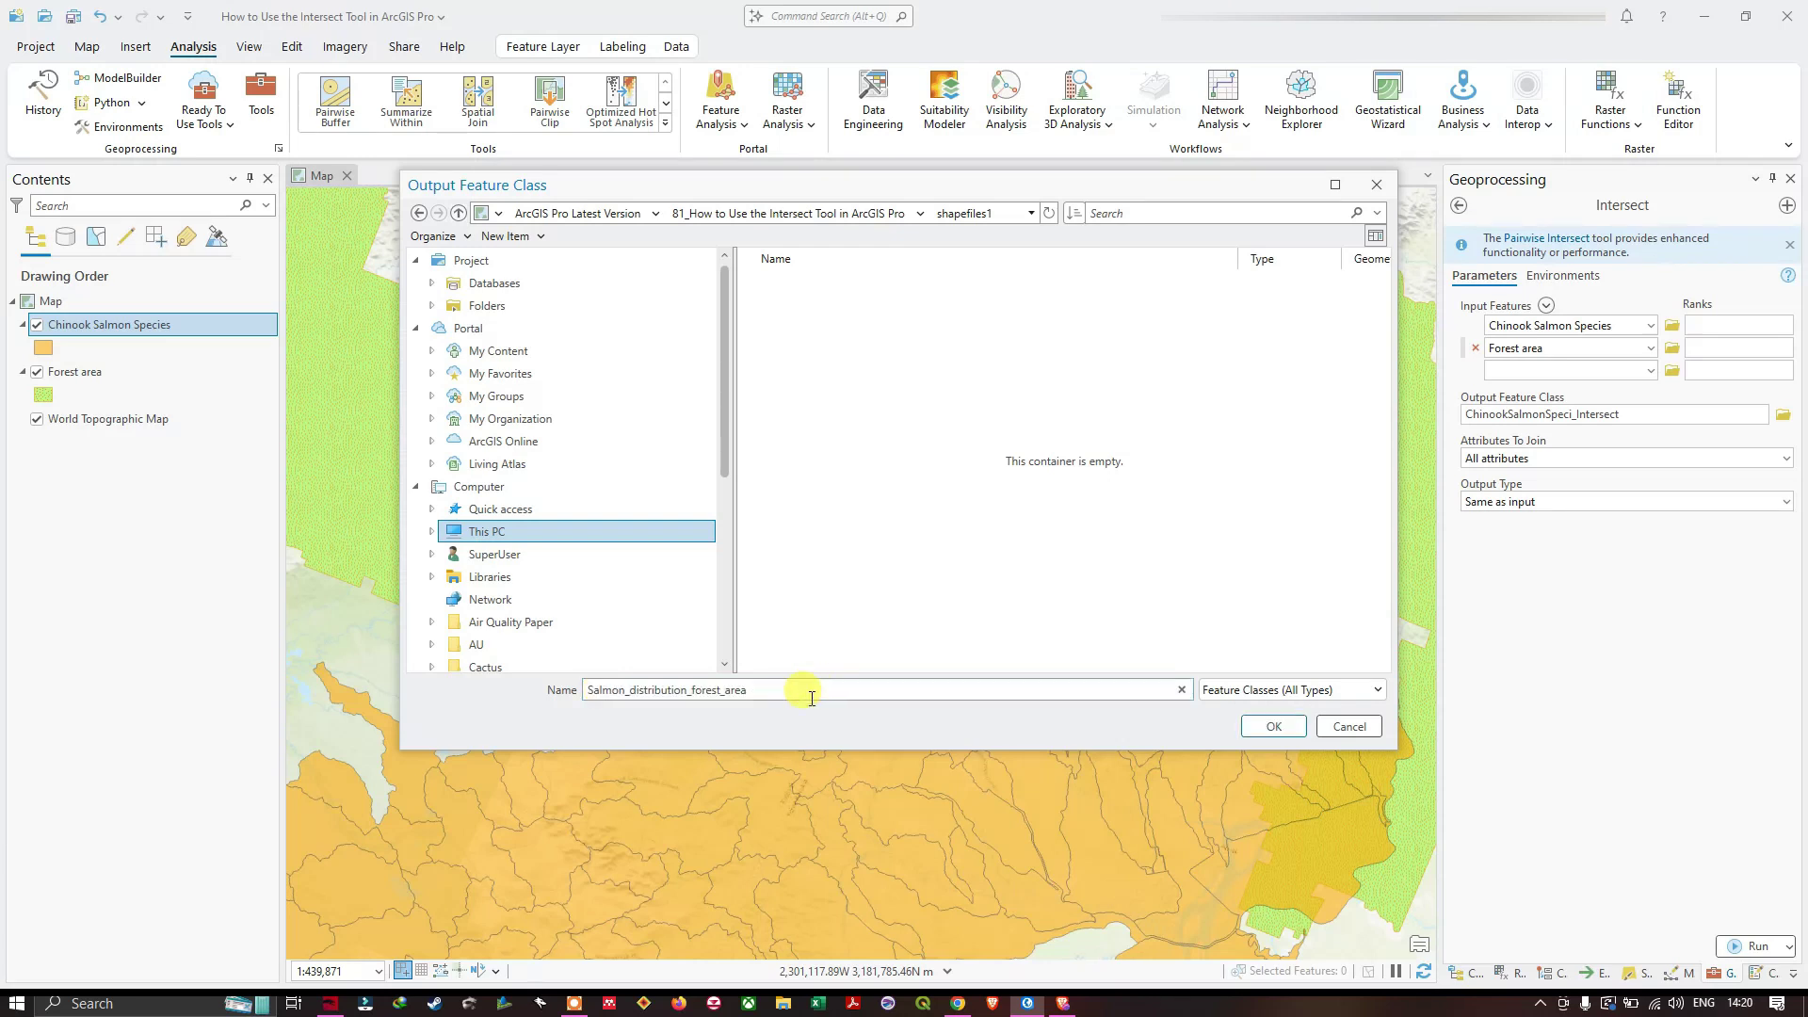
{"action": "left_click", "coordinate": [1265, 730]}
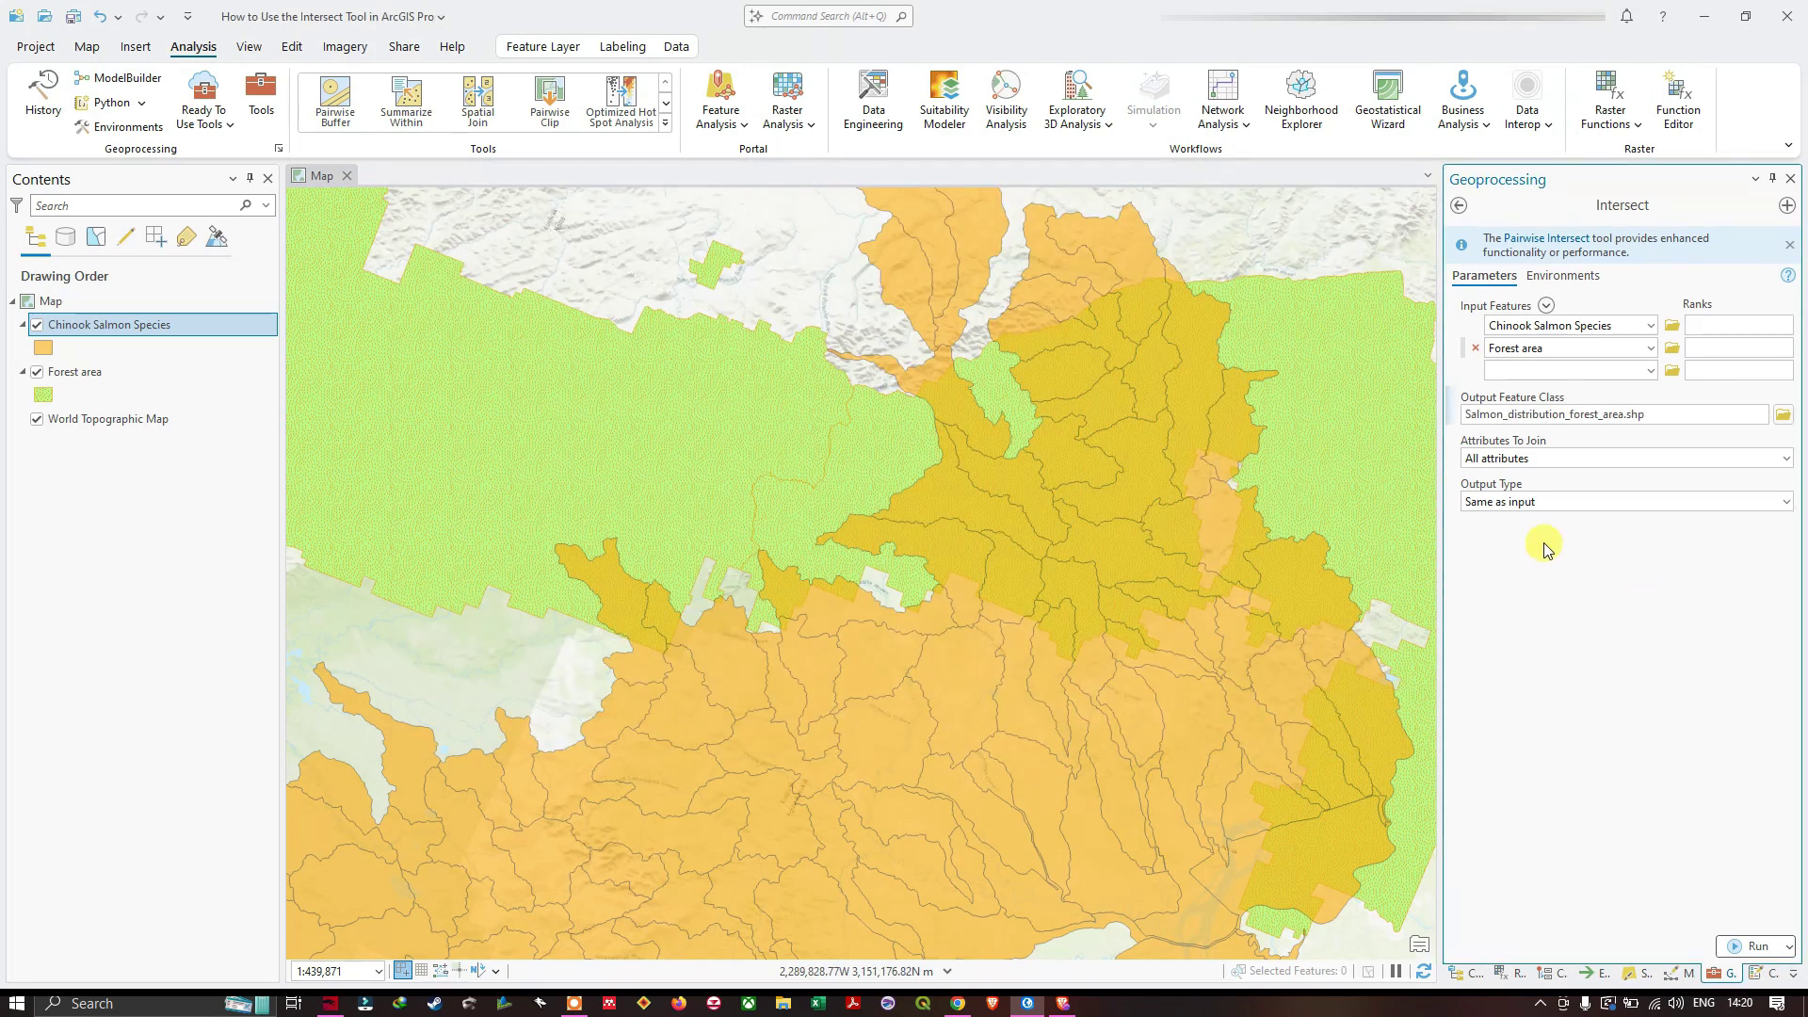
Choose All attributes for the attributes to join and Same as input for the output type
{"action": "left_click", "coordinate": [1787, 459]}
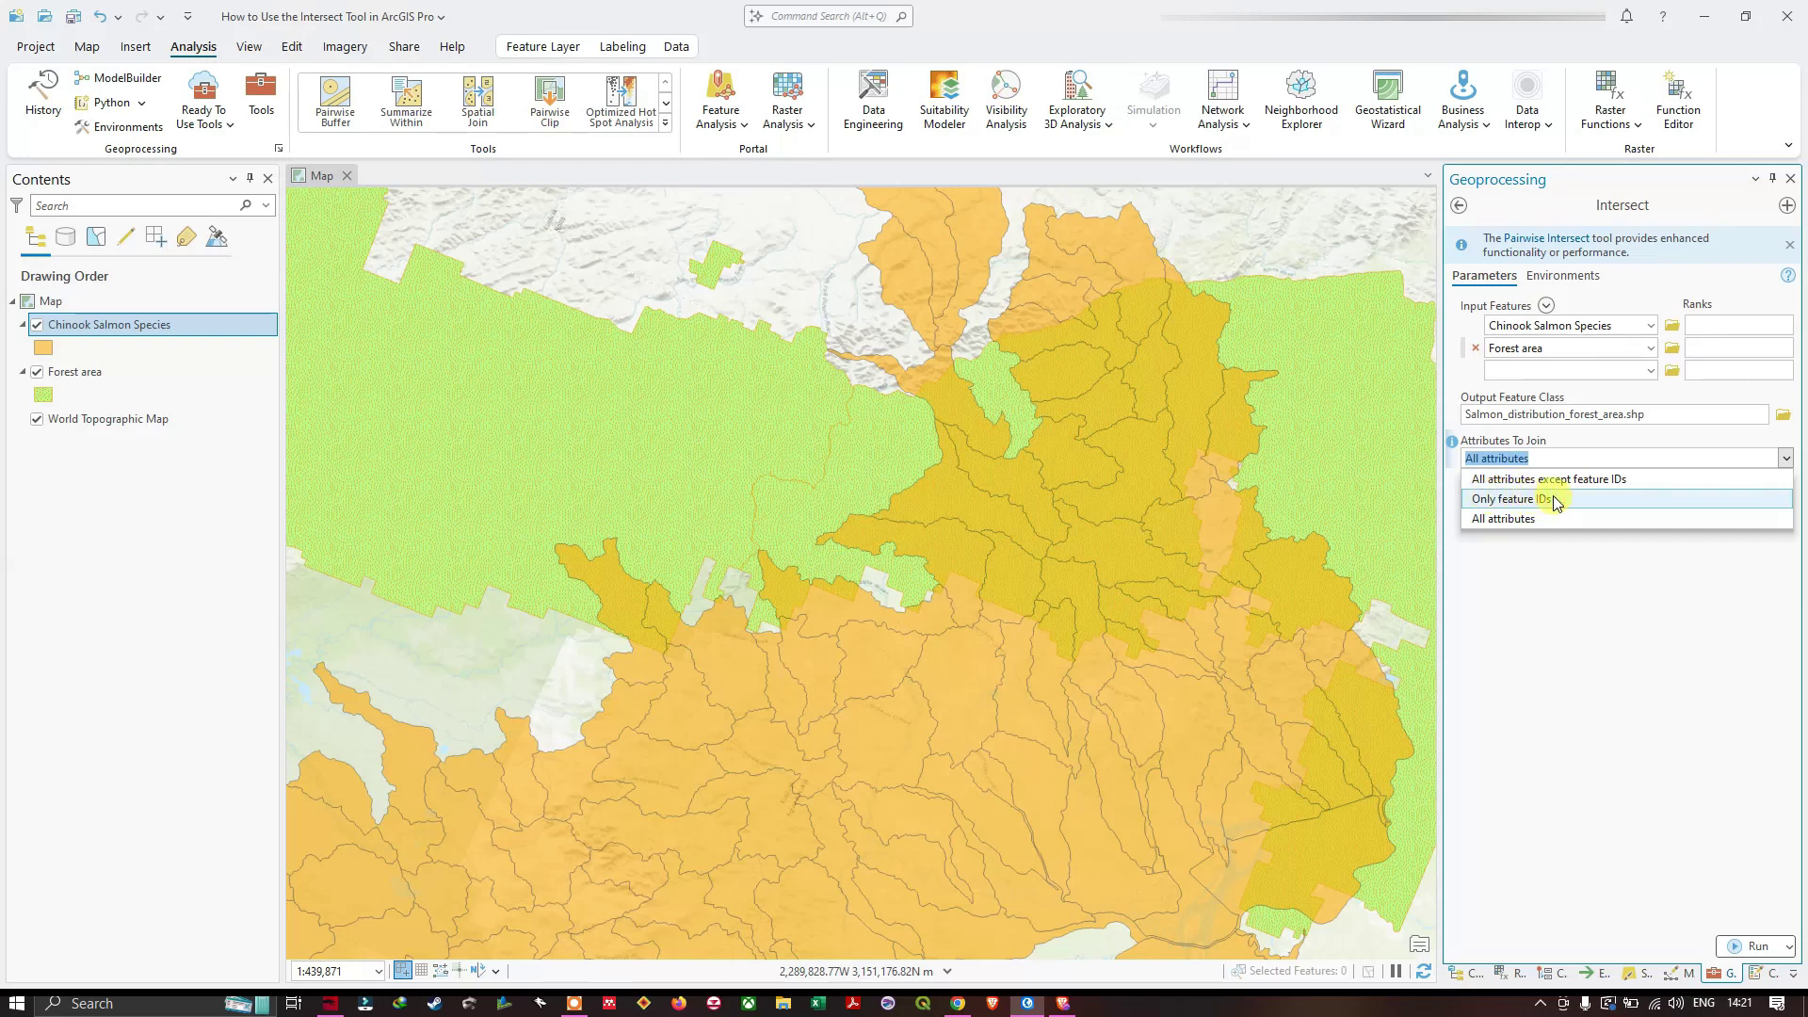
{"action": "left_click", "coordinate": [1482, 524]}
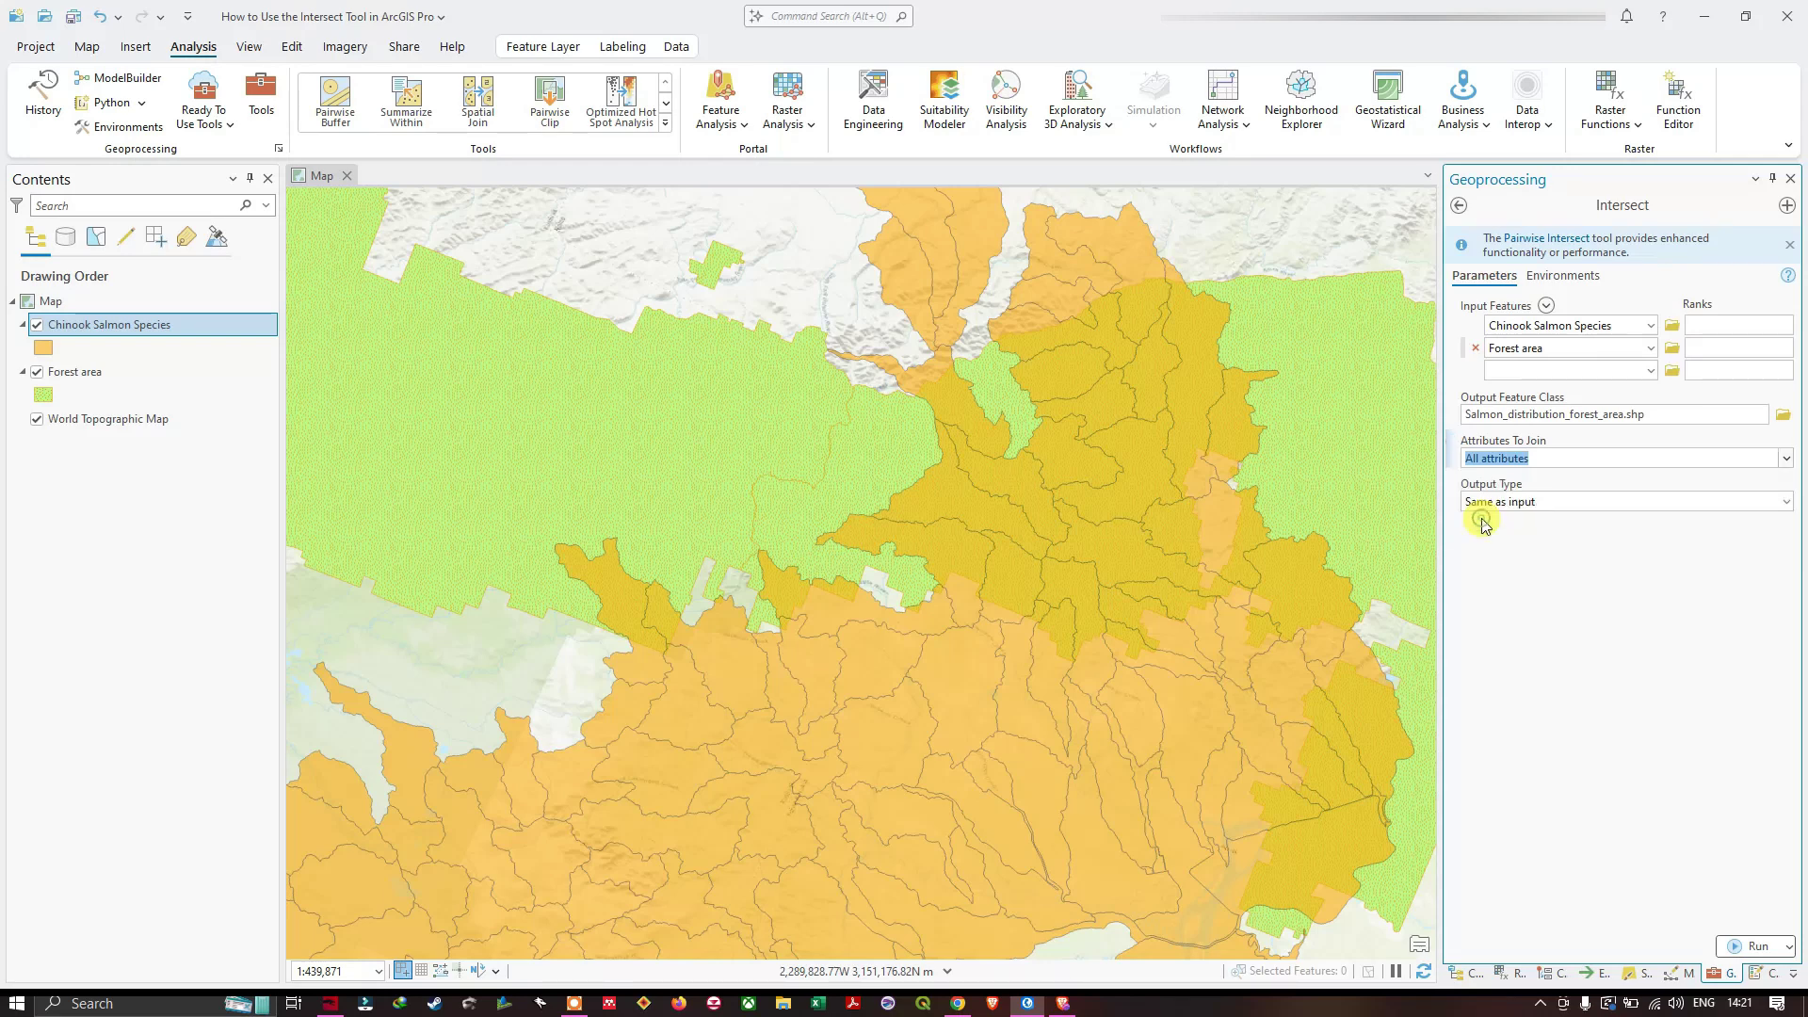
{"action": "mouse_move", "coordinate": [1455, 448]}
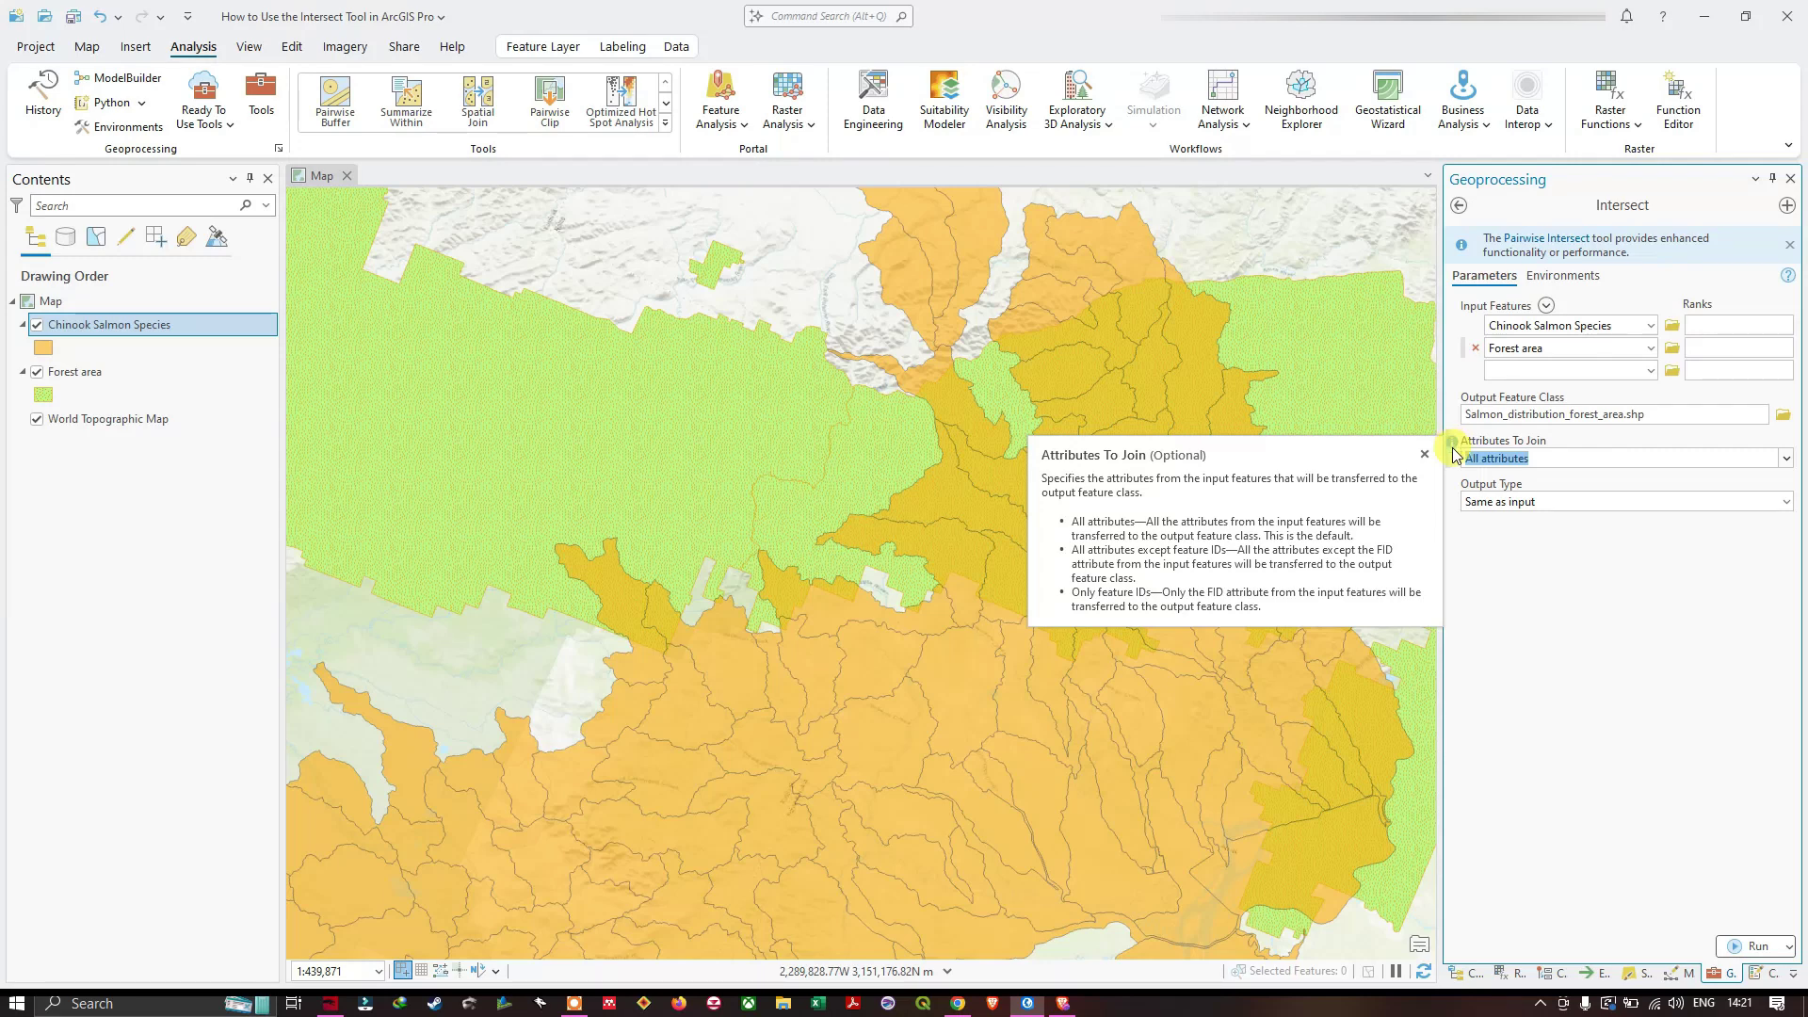
{"action": "left_click", "coordinate": [1516, 540]}
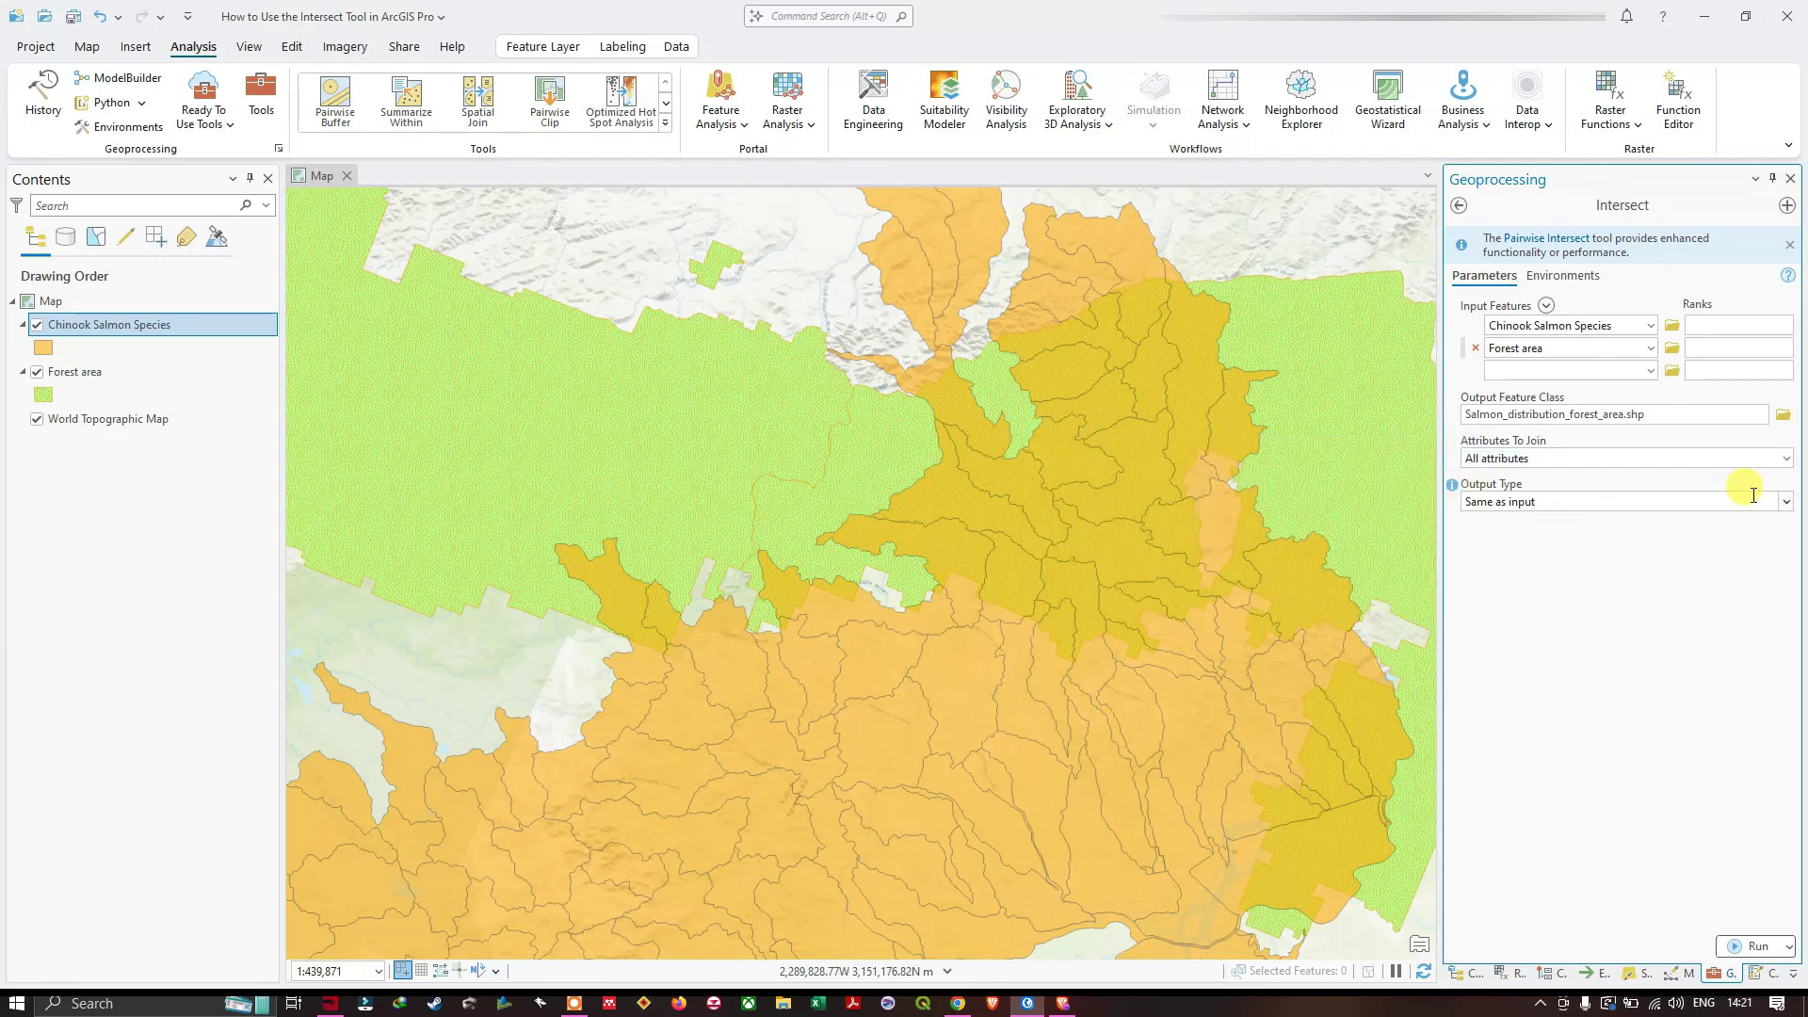
{"action": "left_click", "coordinate": [1787, 507]}
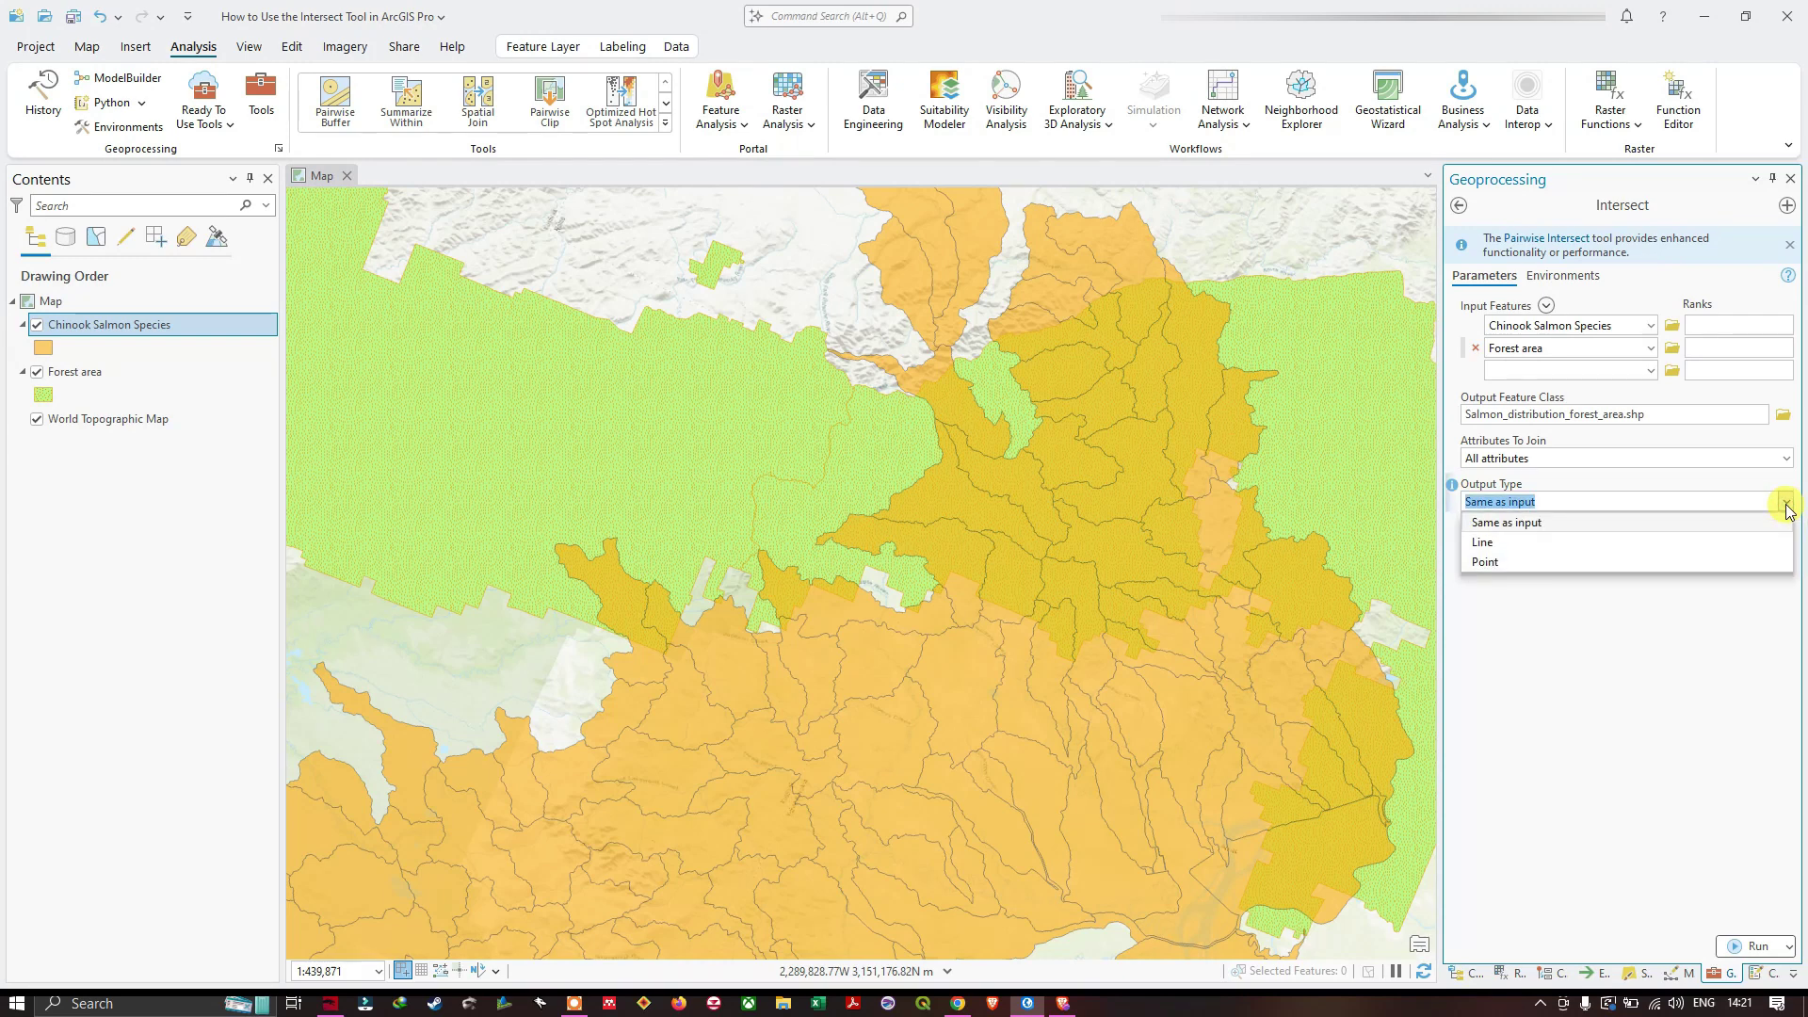
{"action": "left_click", "coordinate": [1549, 523]}
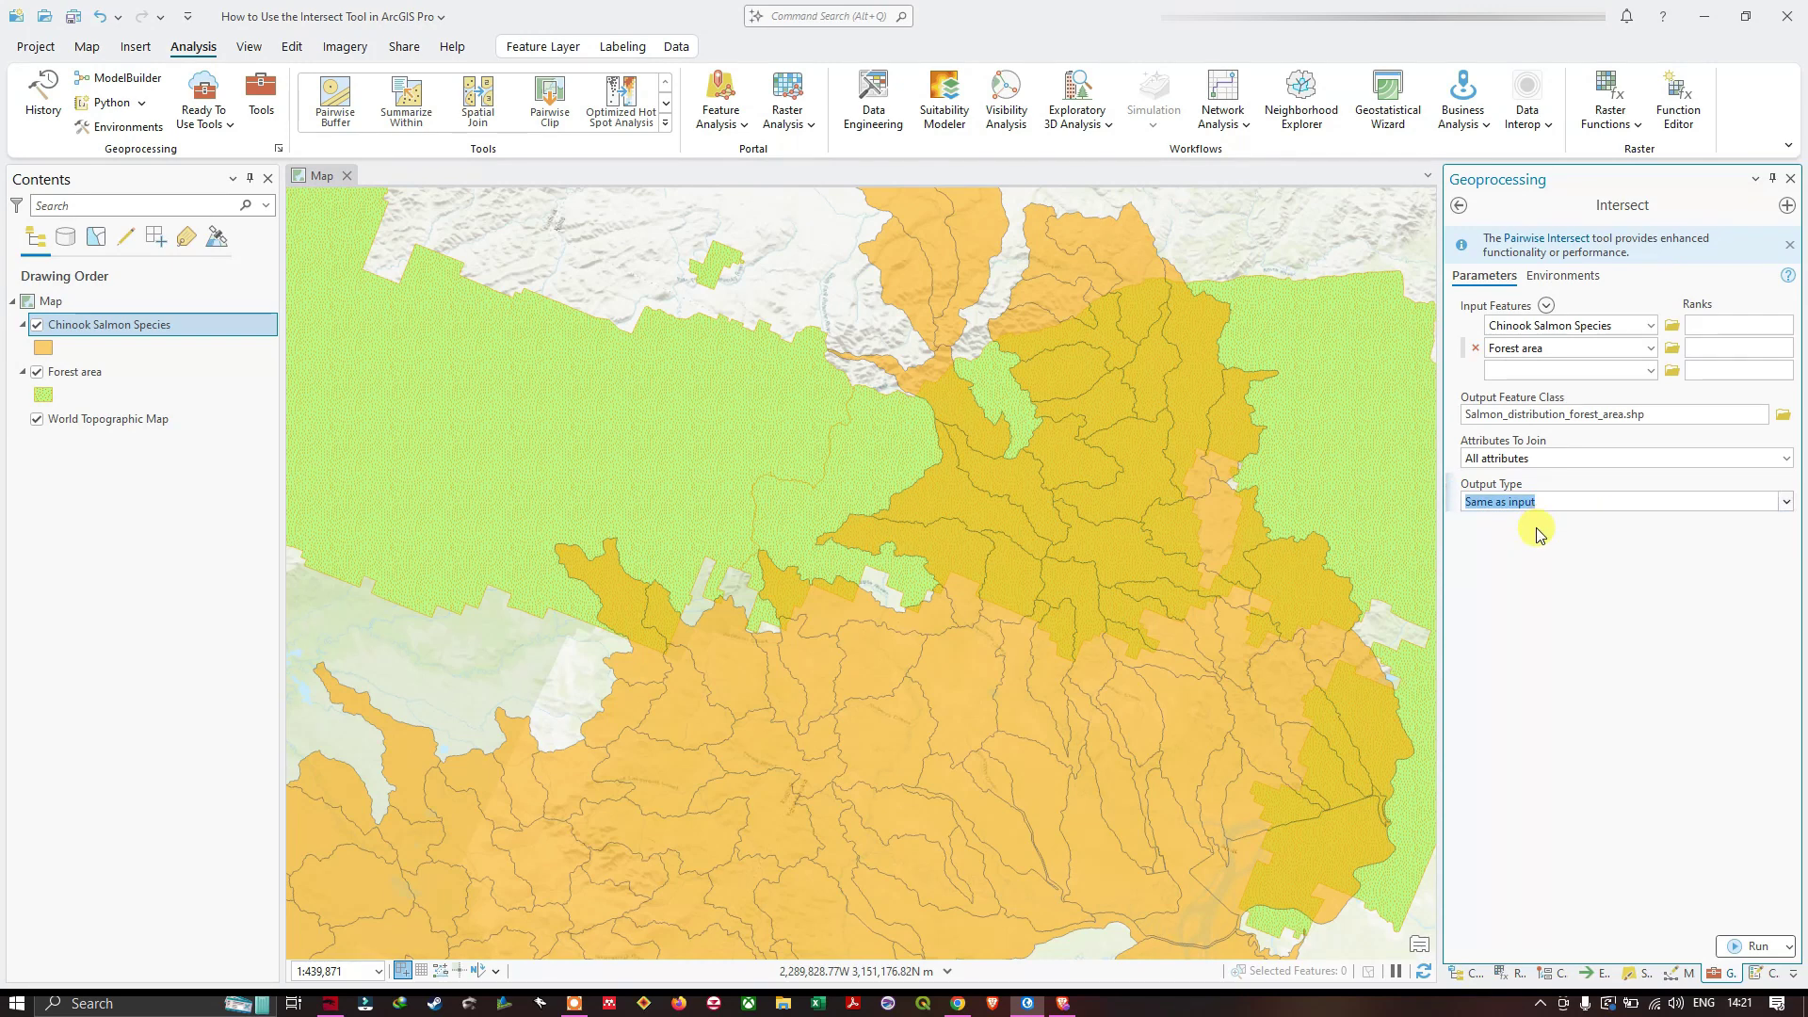
Run the Intersect tool on Chinook Salmon Species and Forest area, leaving the ranks empty
{"action": "mouse_move", "coordinate": [1456, 488]}
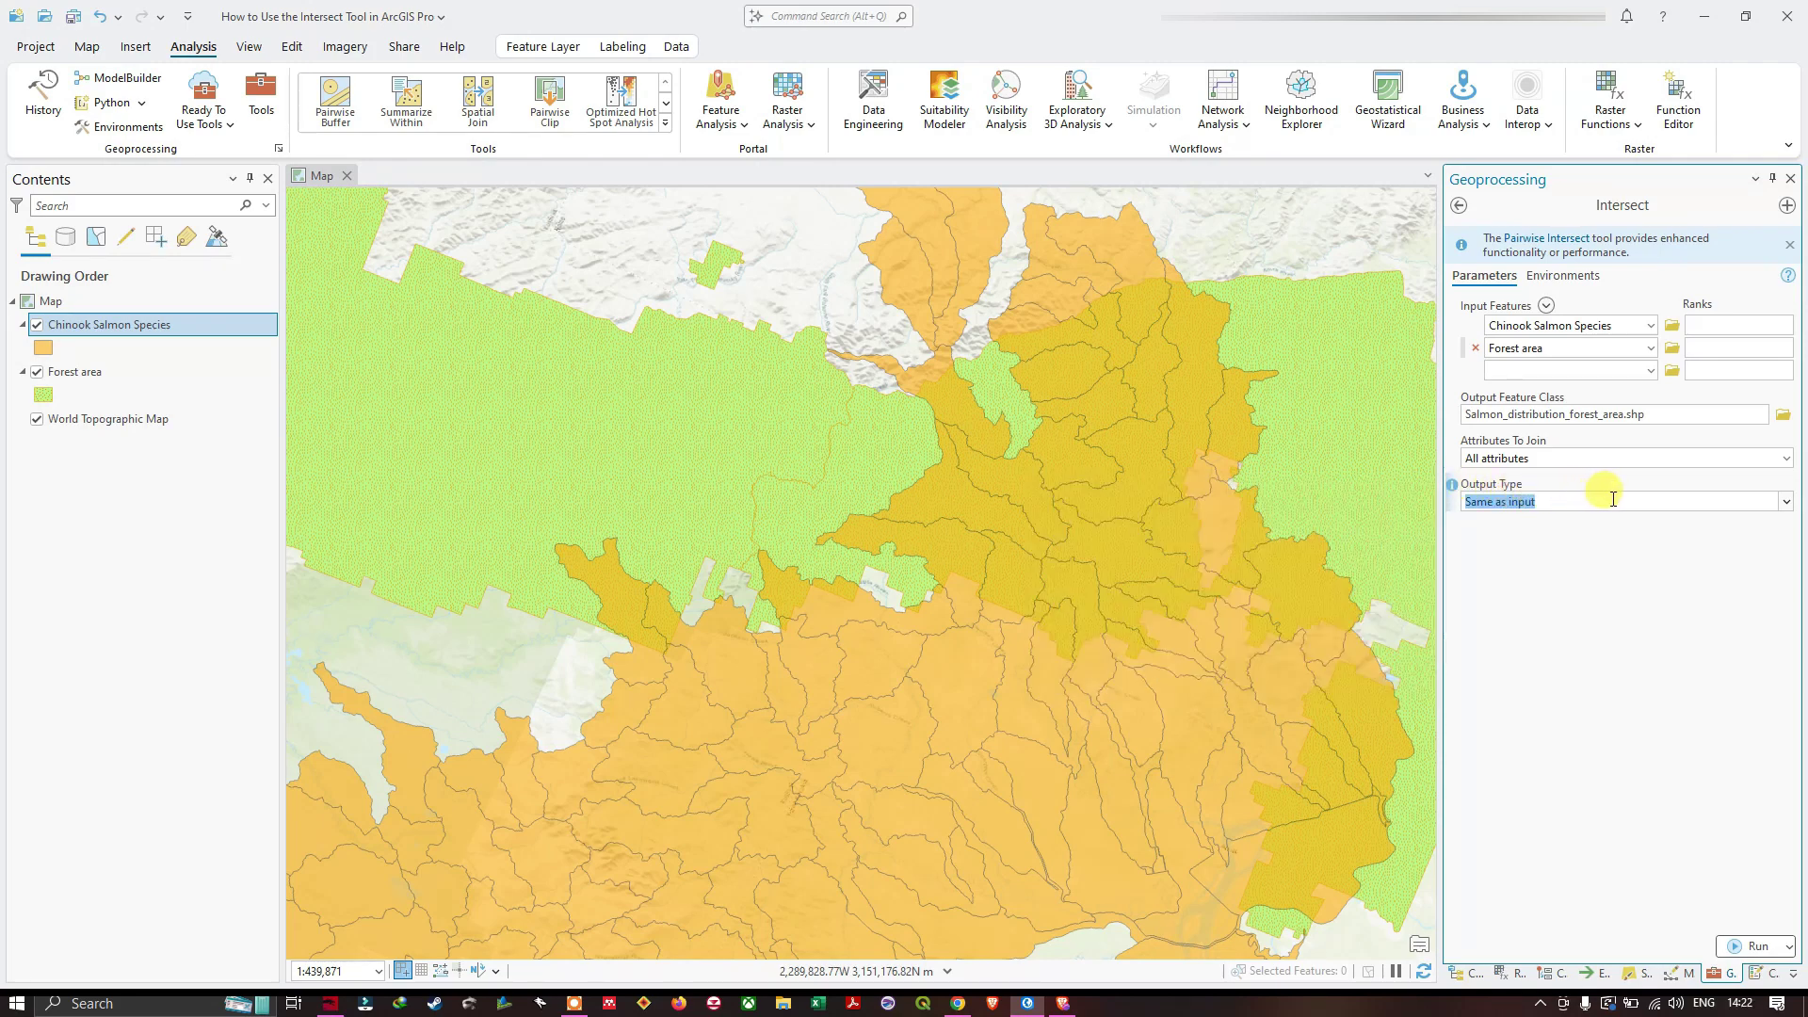
{"action": "left_click", "coordinate": [1683, 545]}
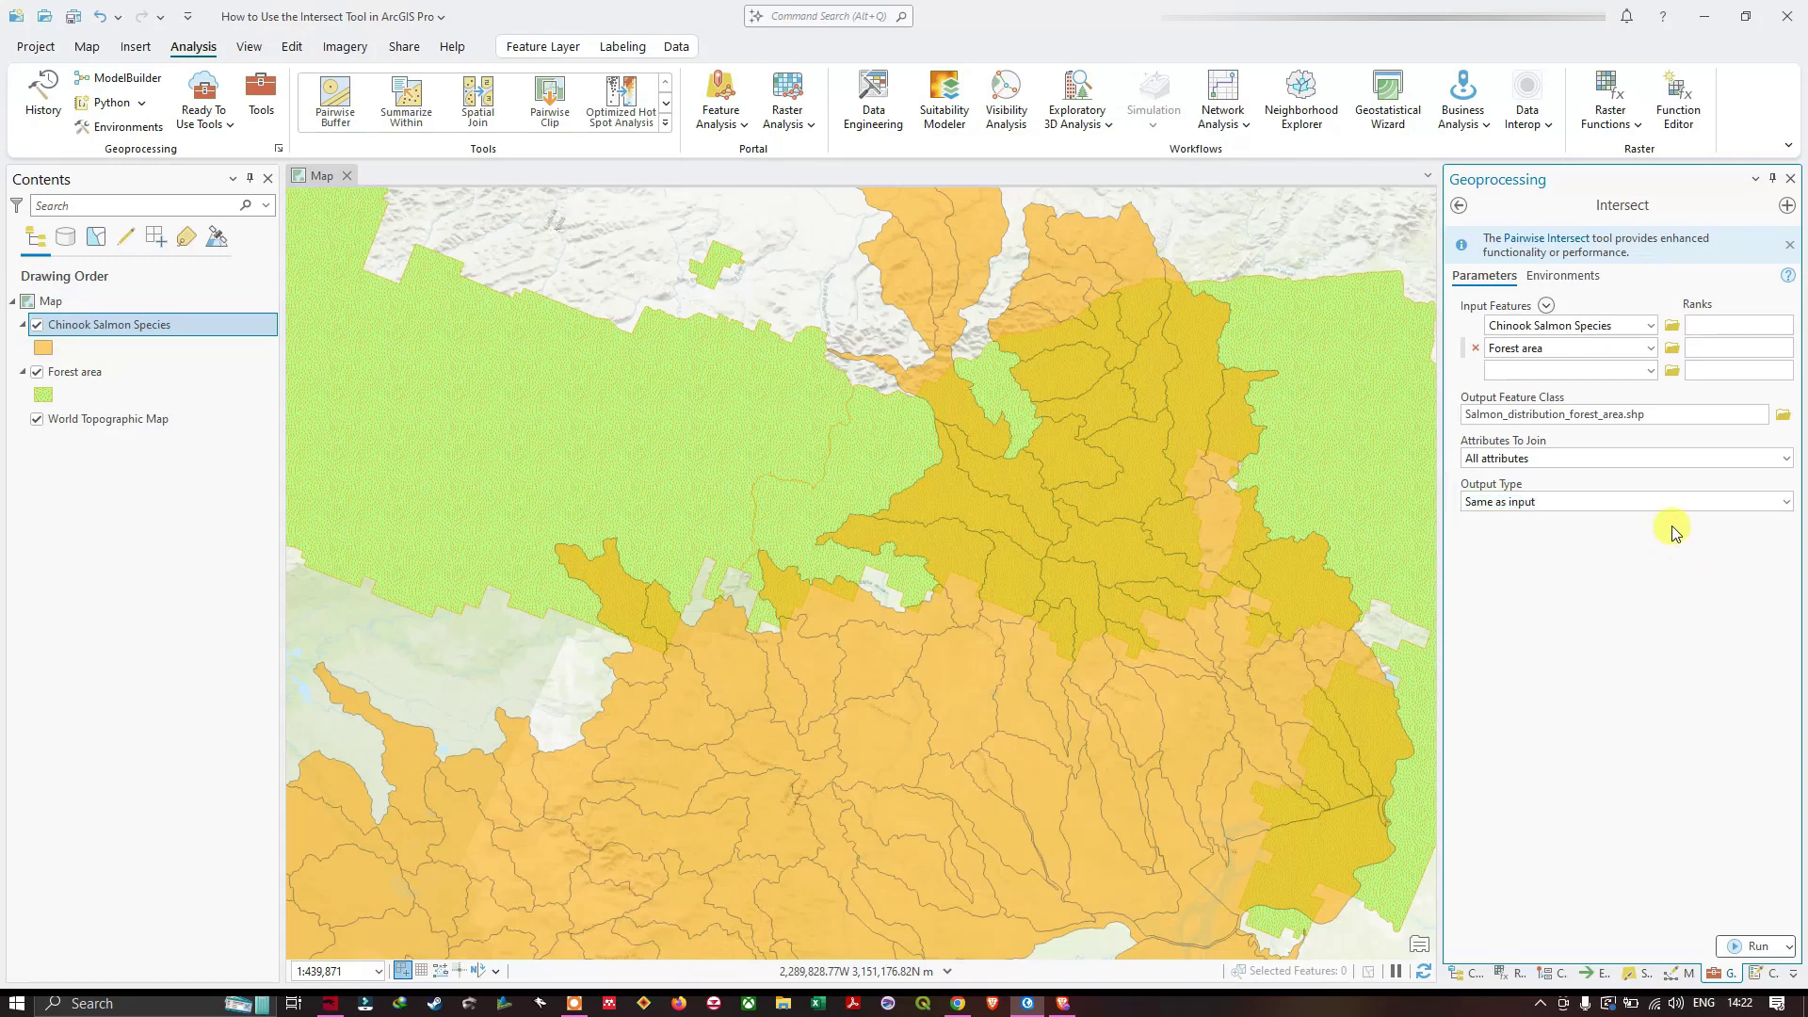
{"action": "mouse_move", "coordinate": [1793, 284]}
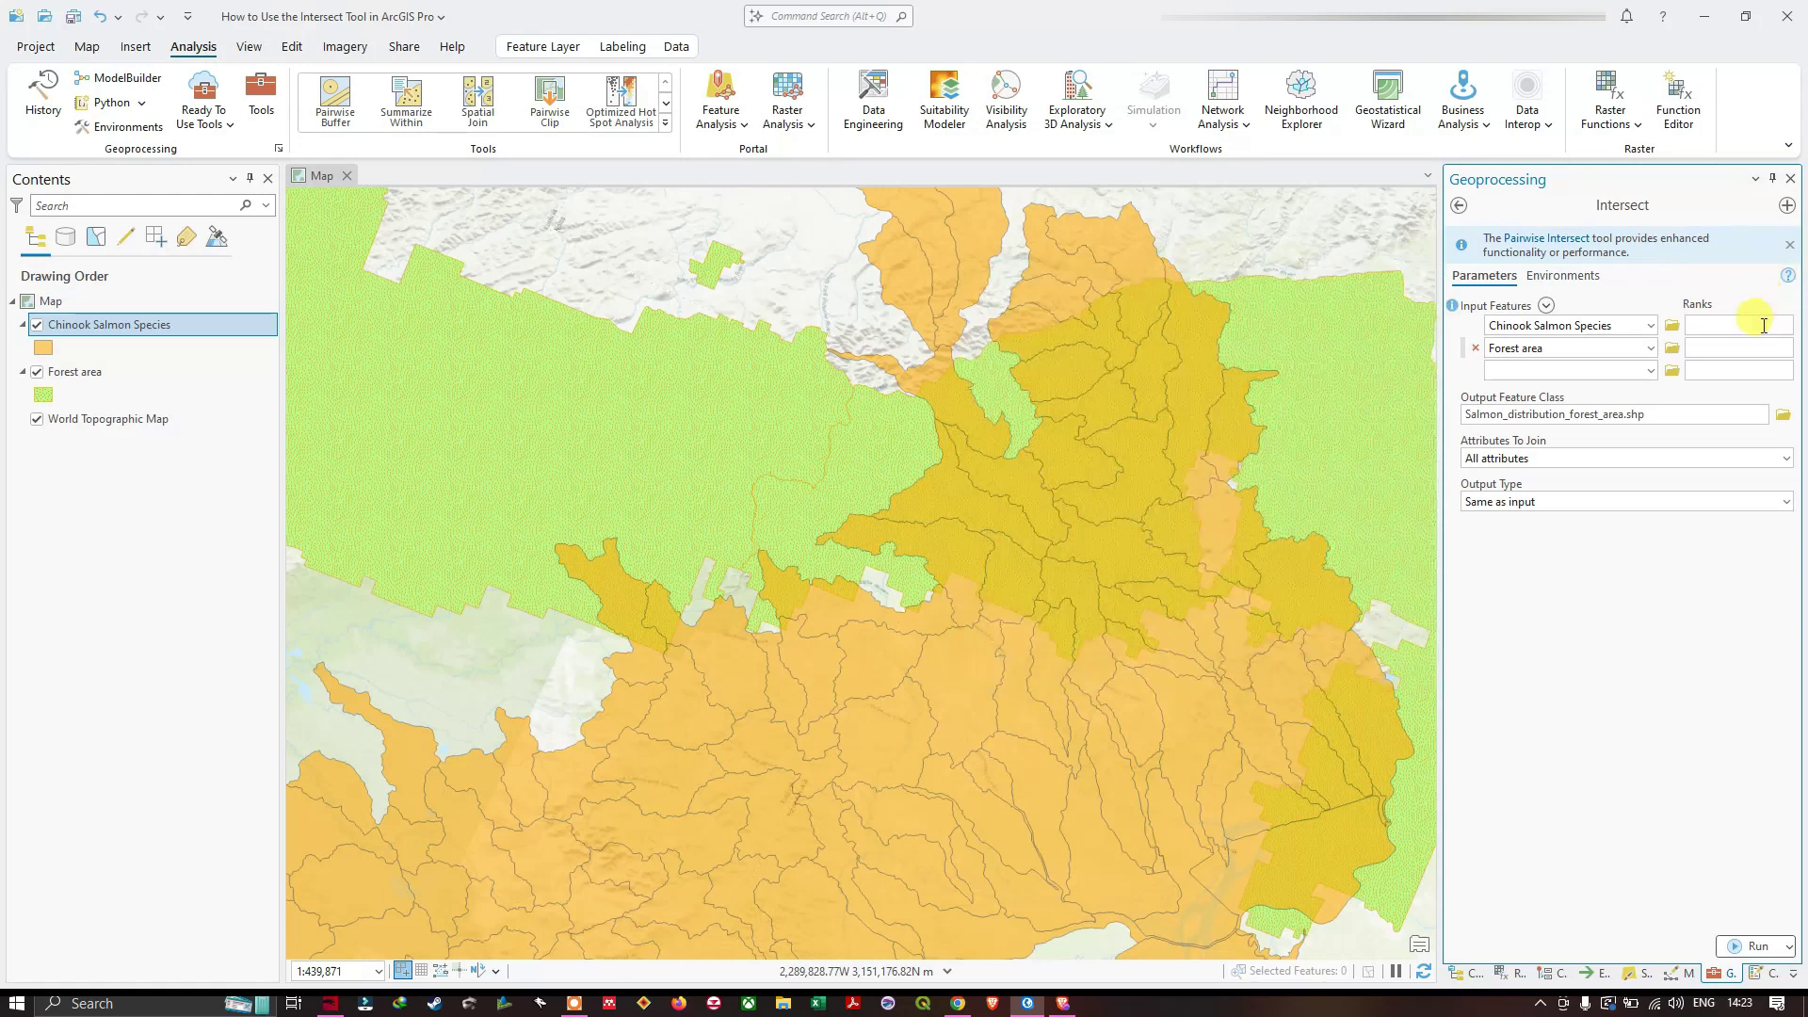
{"action": "left_click", "coordinate": [1759, 949]}
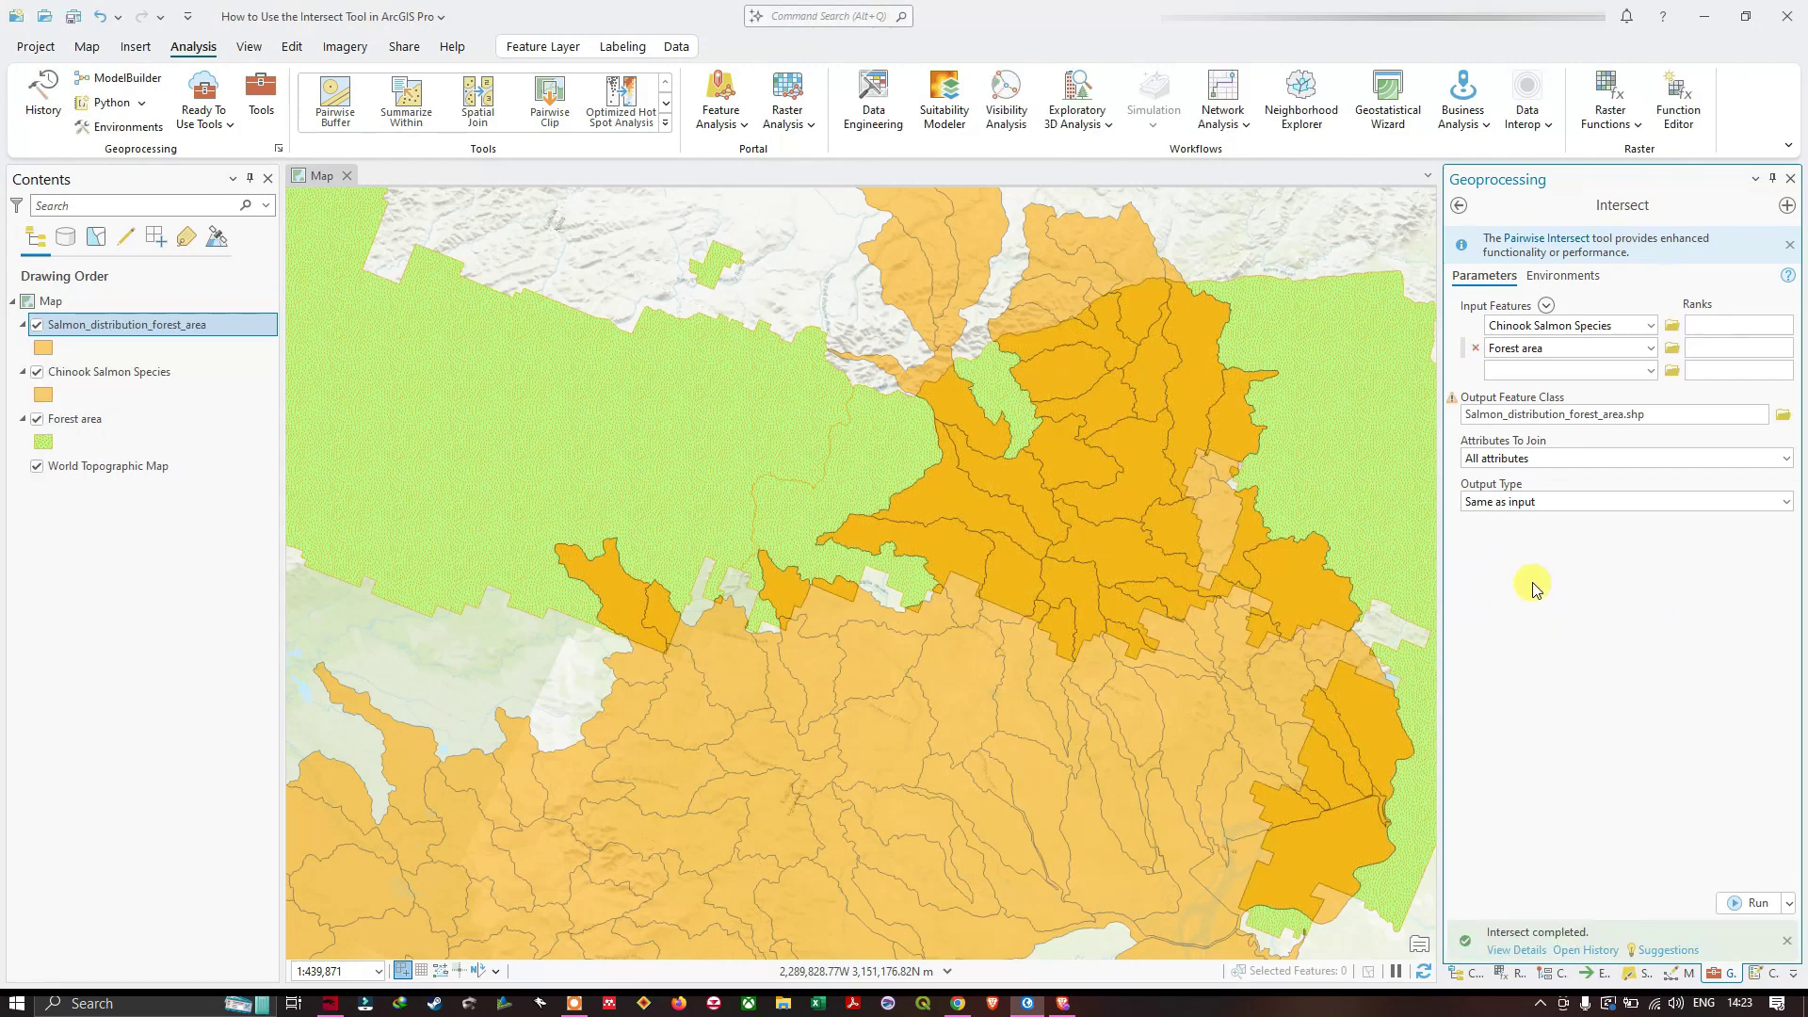
Give the Salmon_distribution_forest_area layer the thicker, unfilled Black Outline polygon symbol from the ArcGIS 2D gallery
{"action": "left_click", "coordinate": [47, 350]}
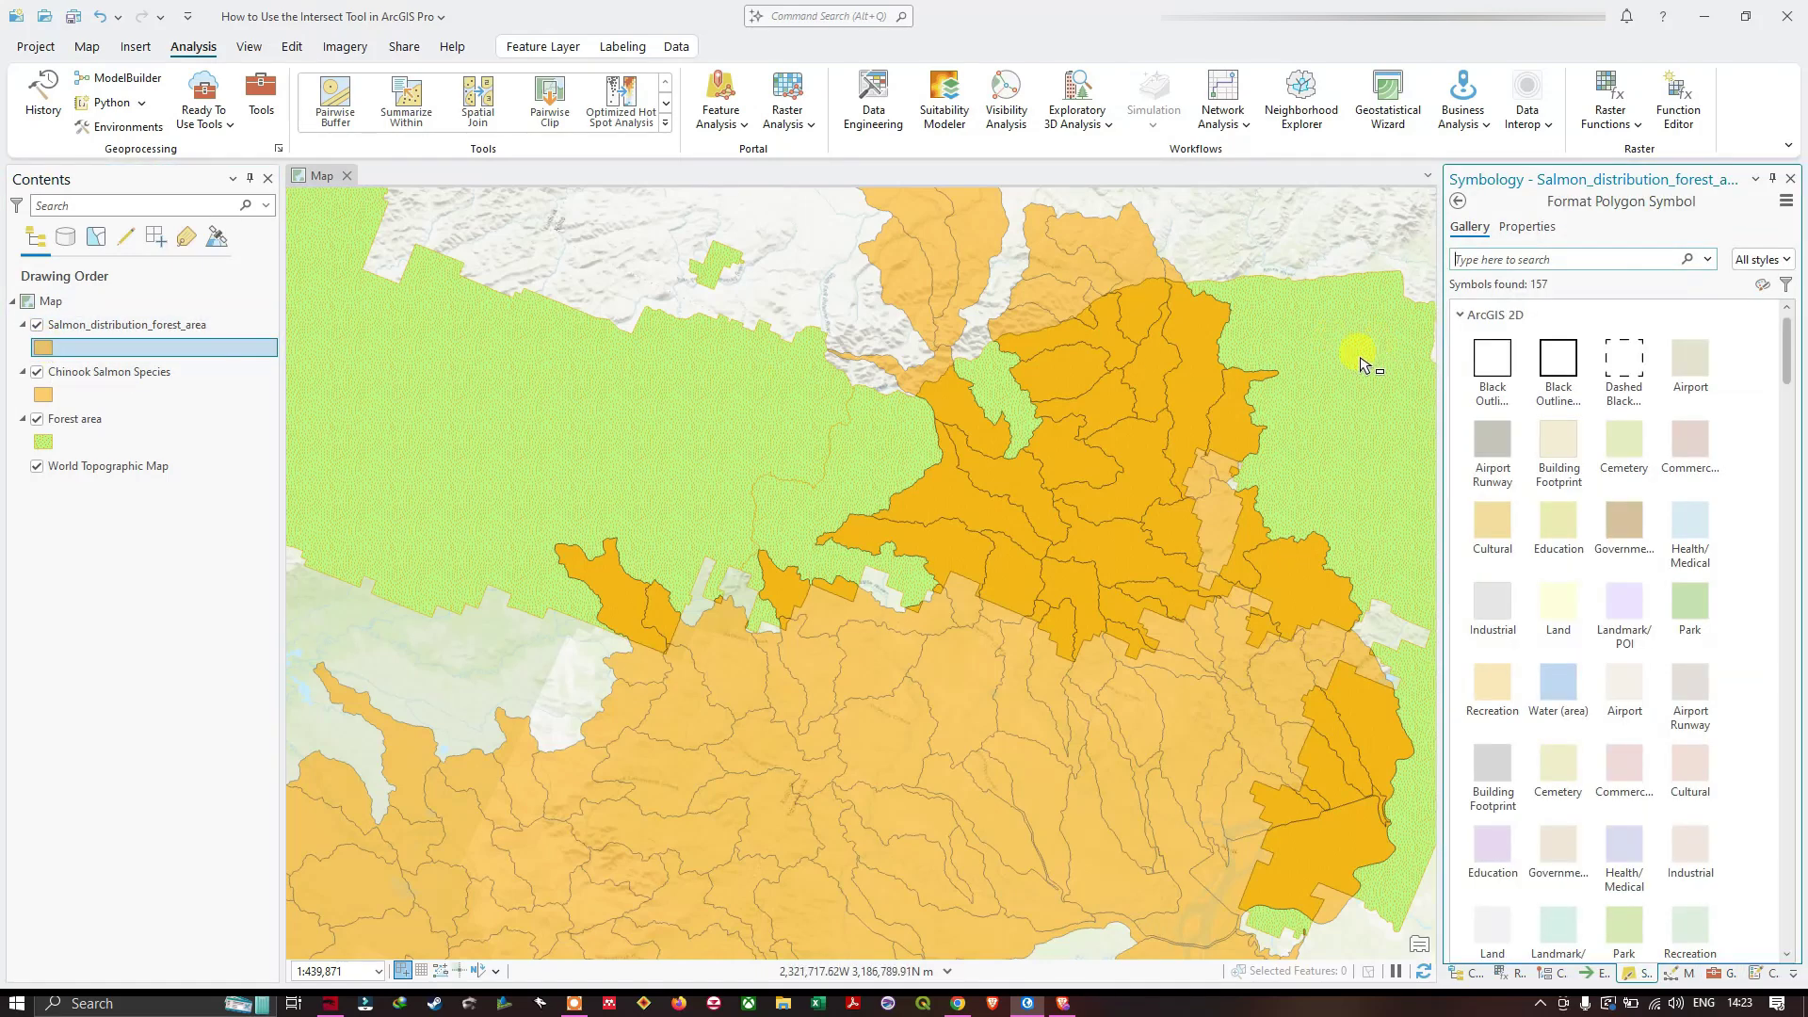
{"action": "left_click", "coordinate": [1556, 375]}
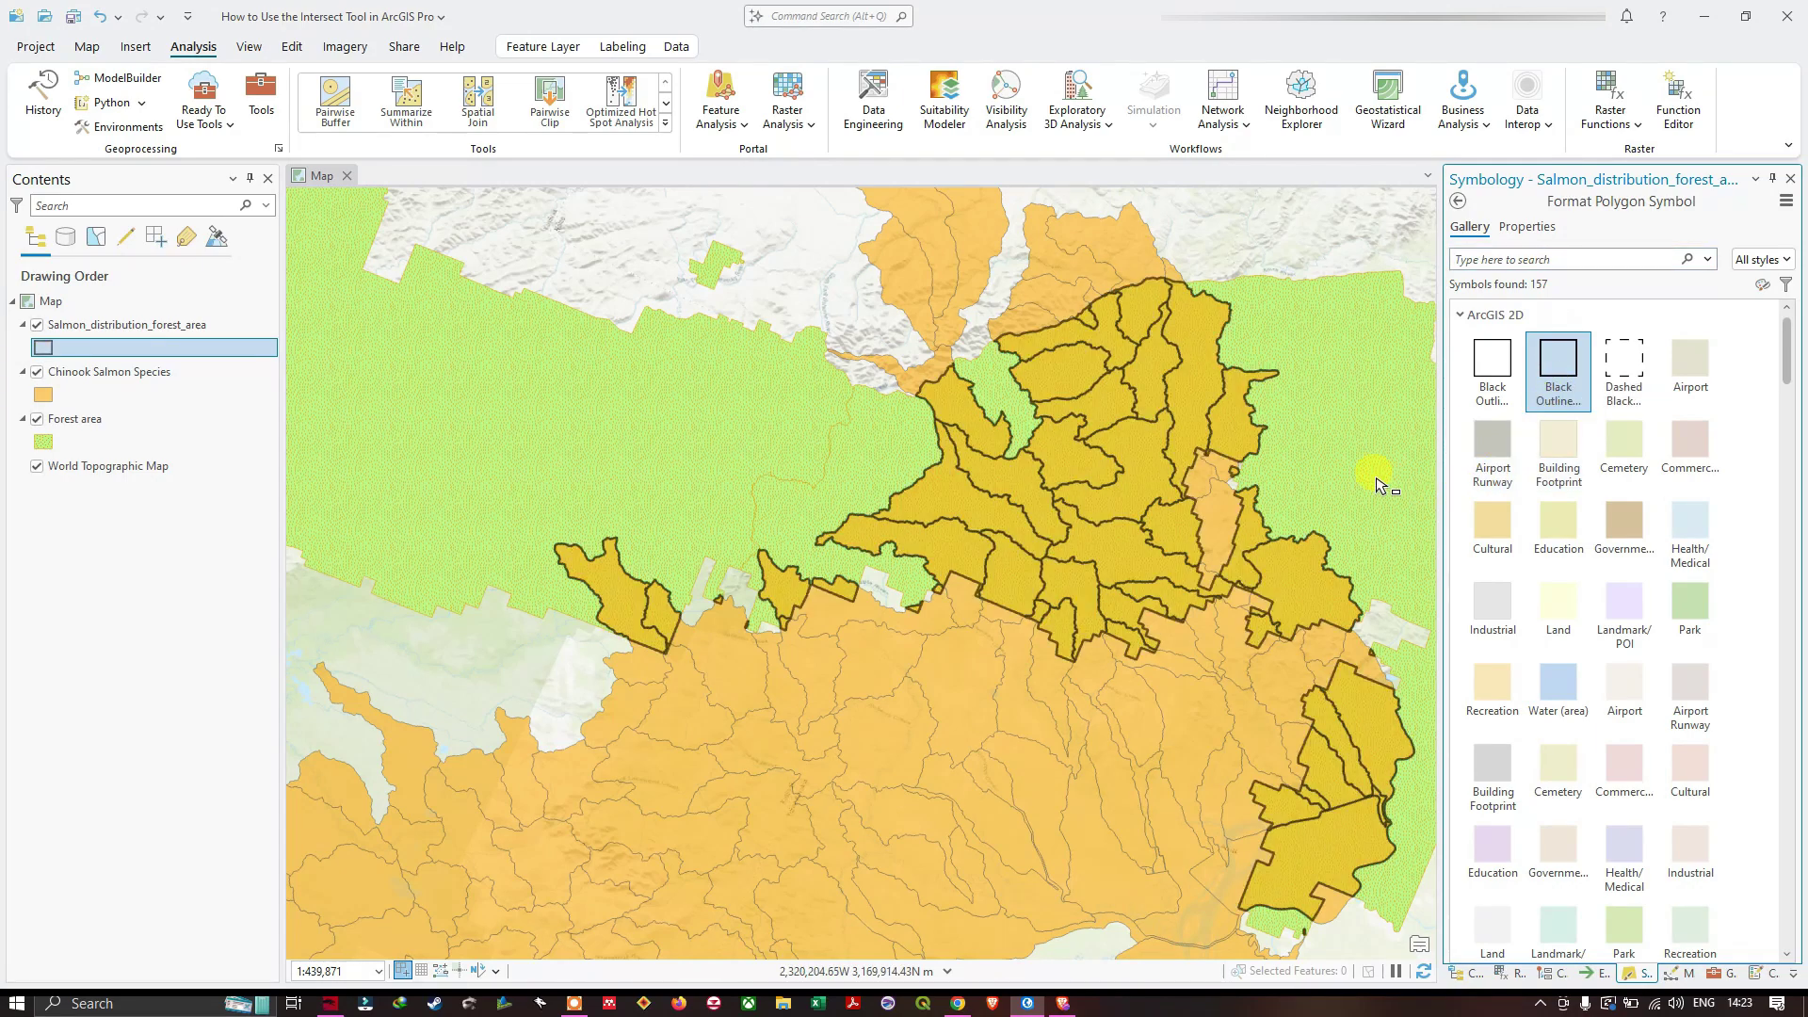
{"action": "scroll", "coordinate": [1184, 465], "scroll_direction": "down", "scroll_amount": 2}
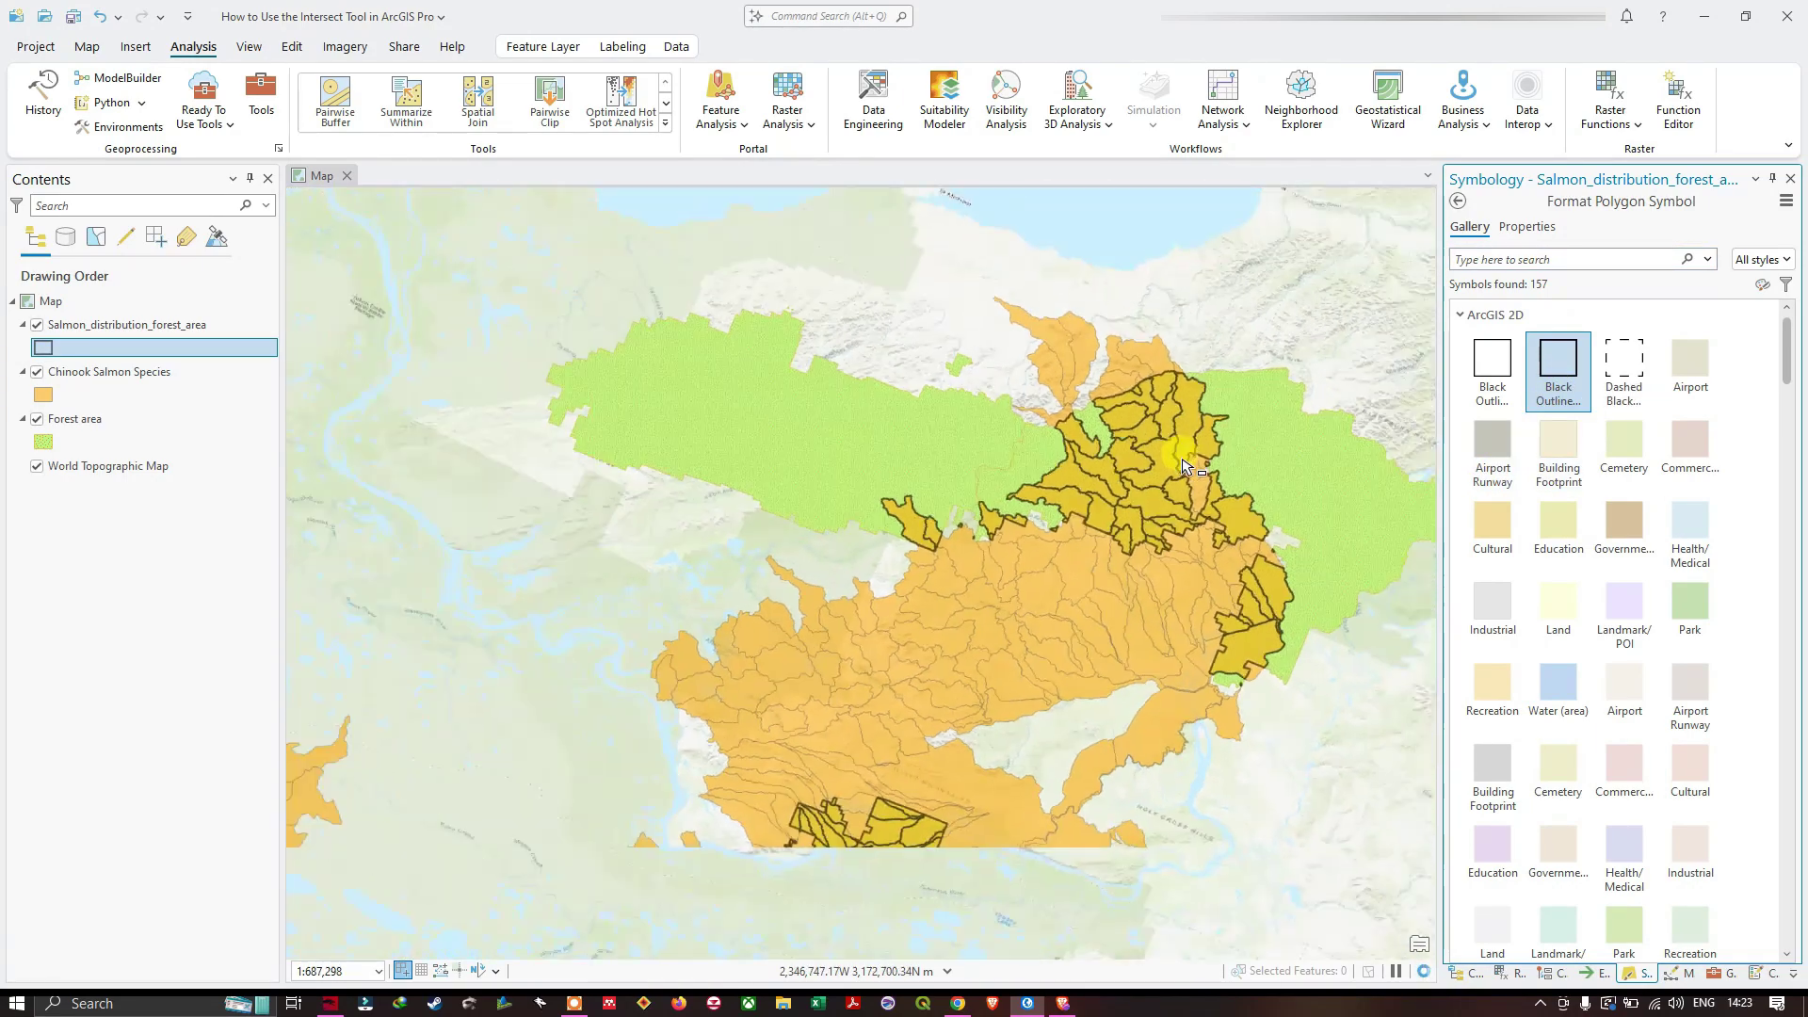
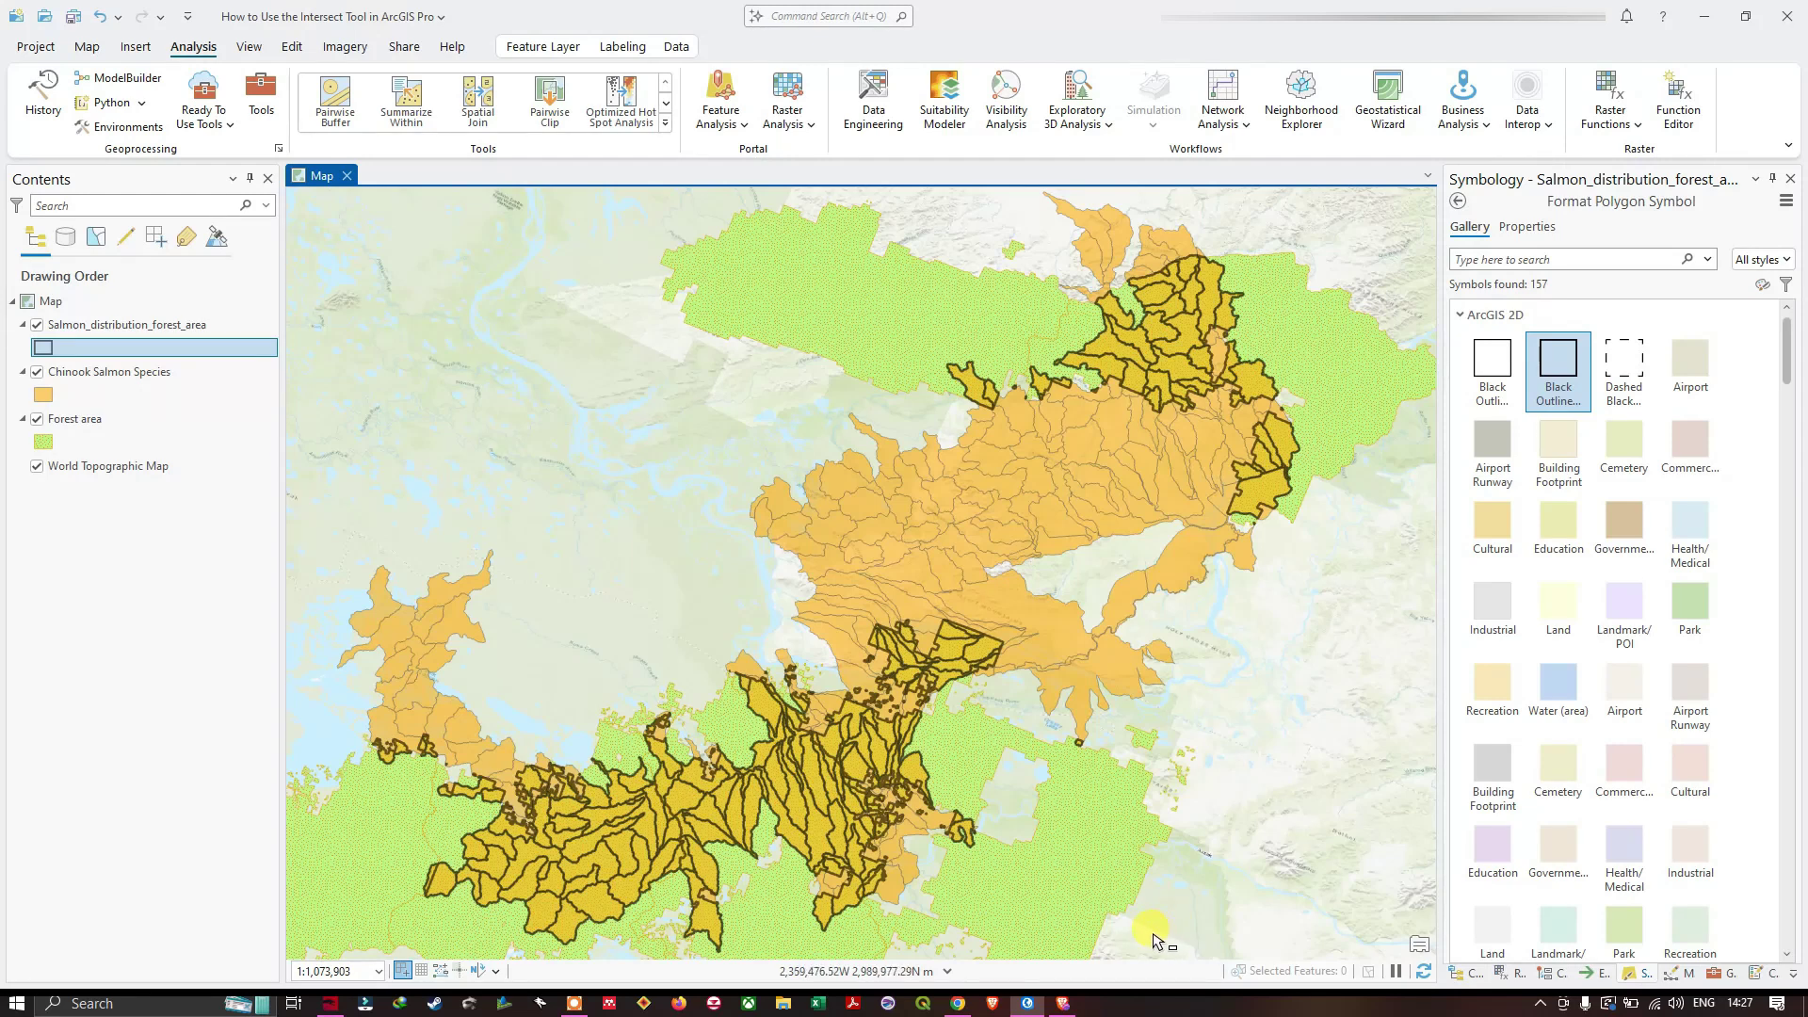
Open the attribute table of Salmon_distribution_forest_area and visualize the statistics of the Shape_Ar_1 field
{"action": "left_click", "coordinate": [126, 326]}
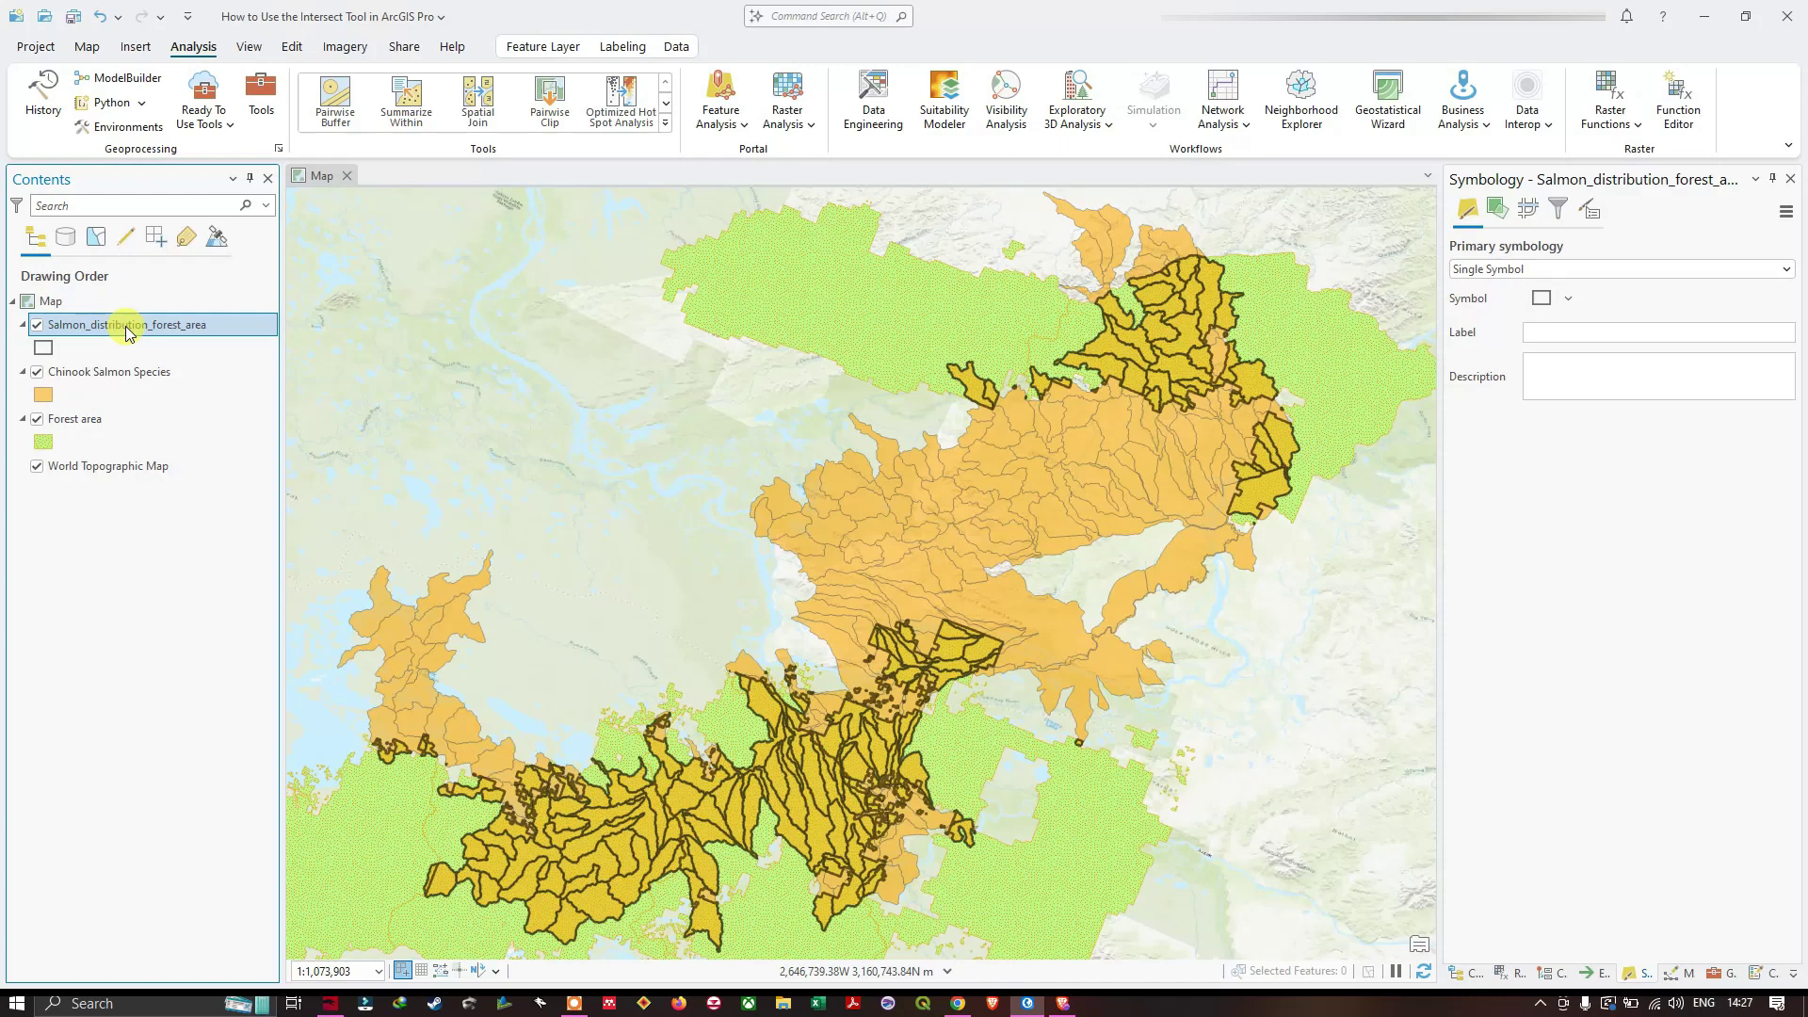
{"action": "right_click", "coordinate": [126, 326]}
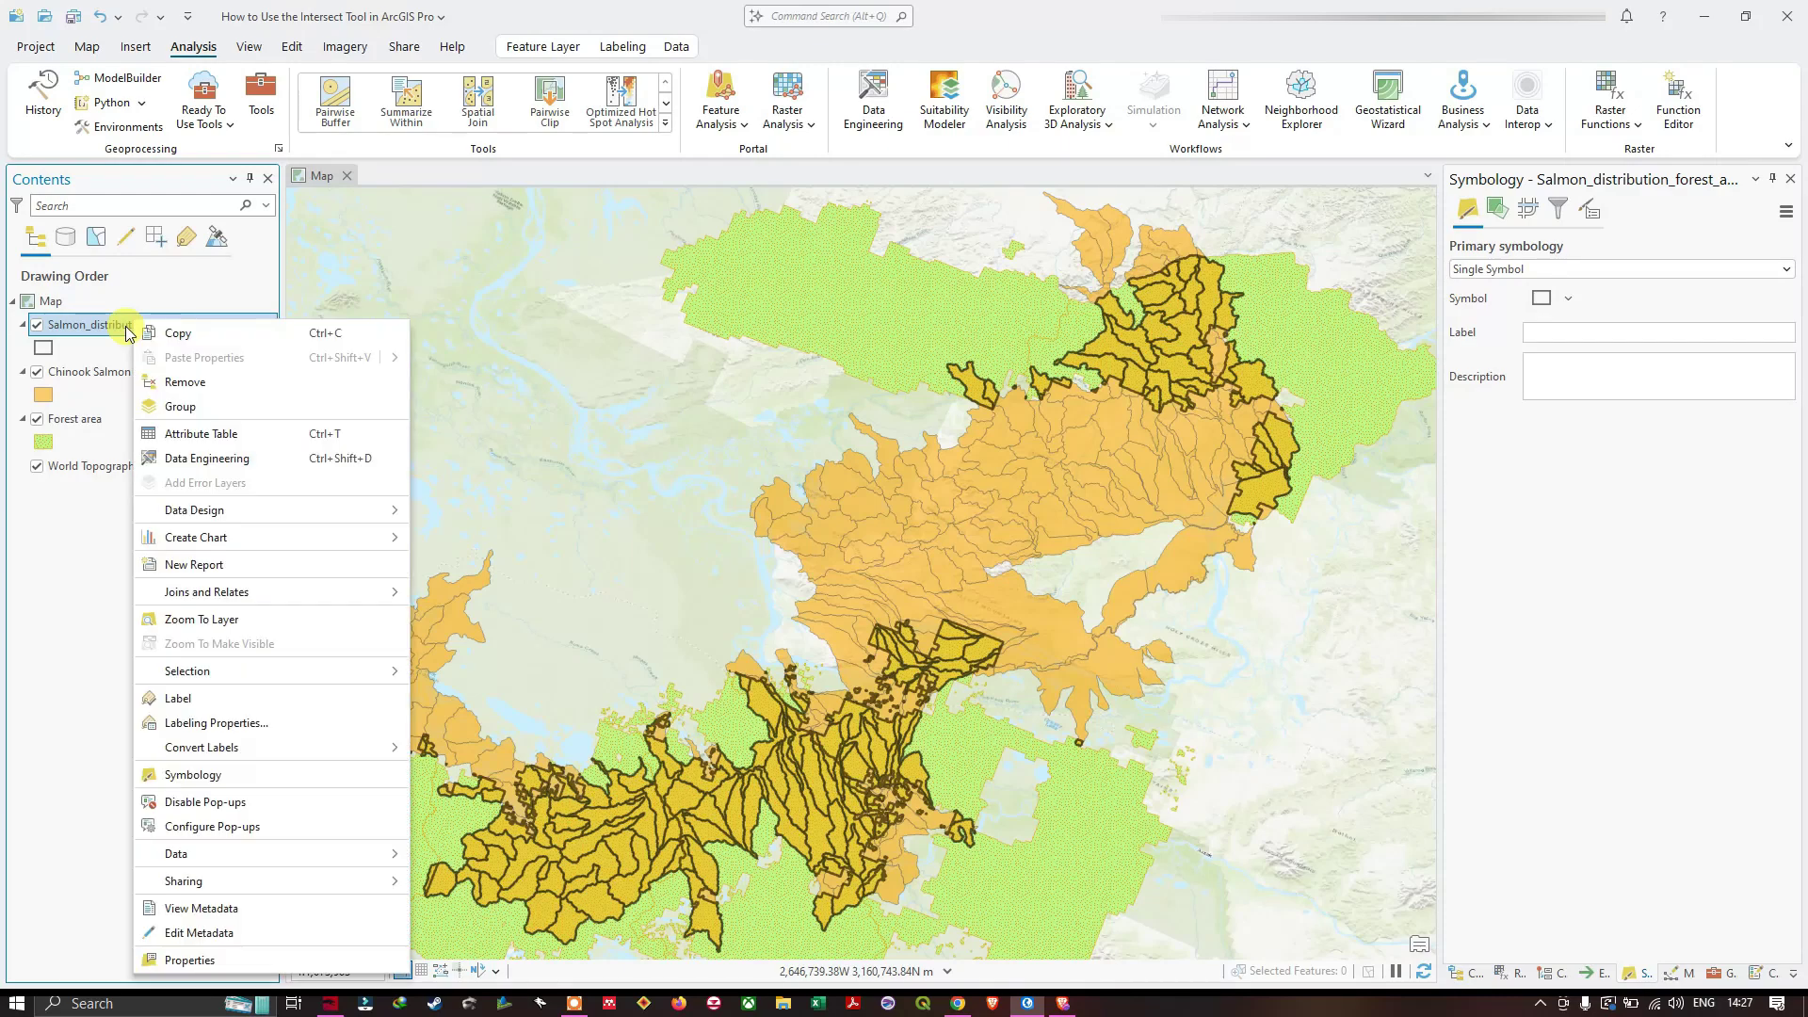
{"action": "left_click", "coordinate": [224, 435]}
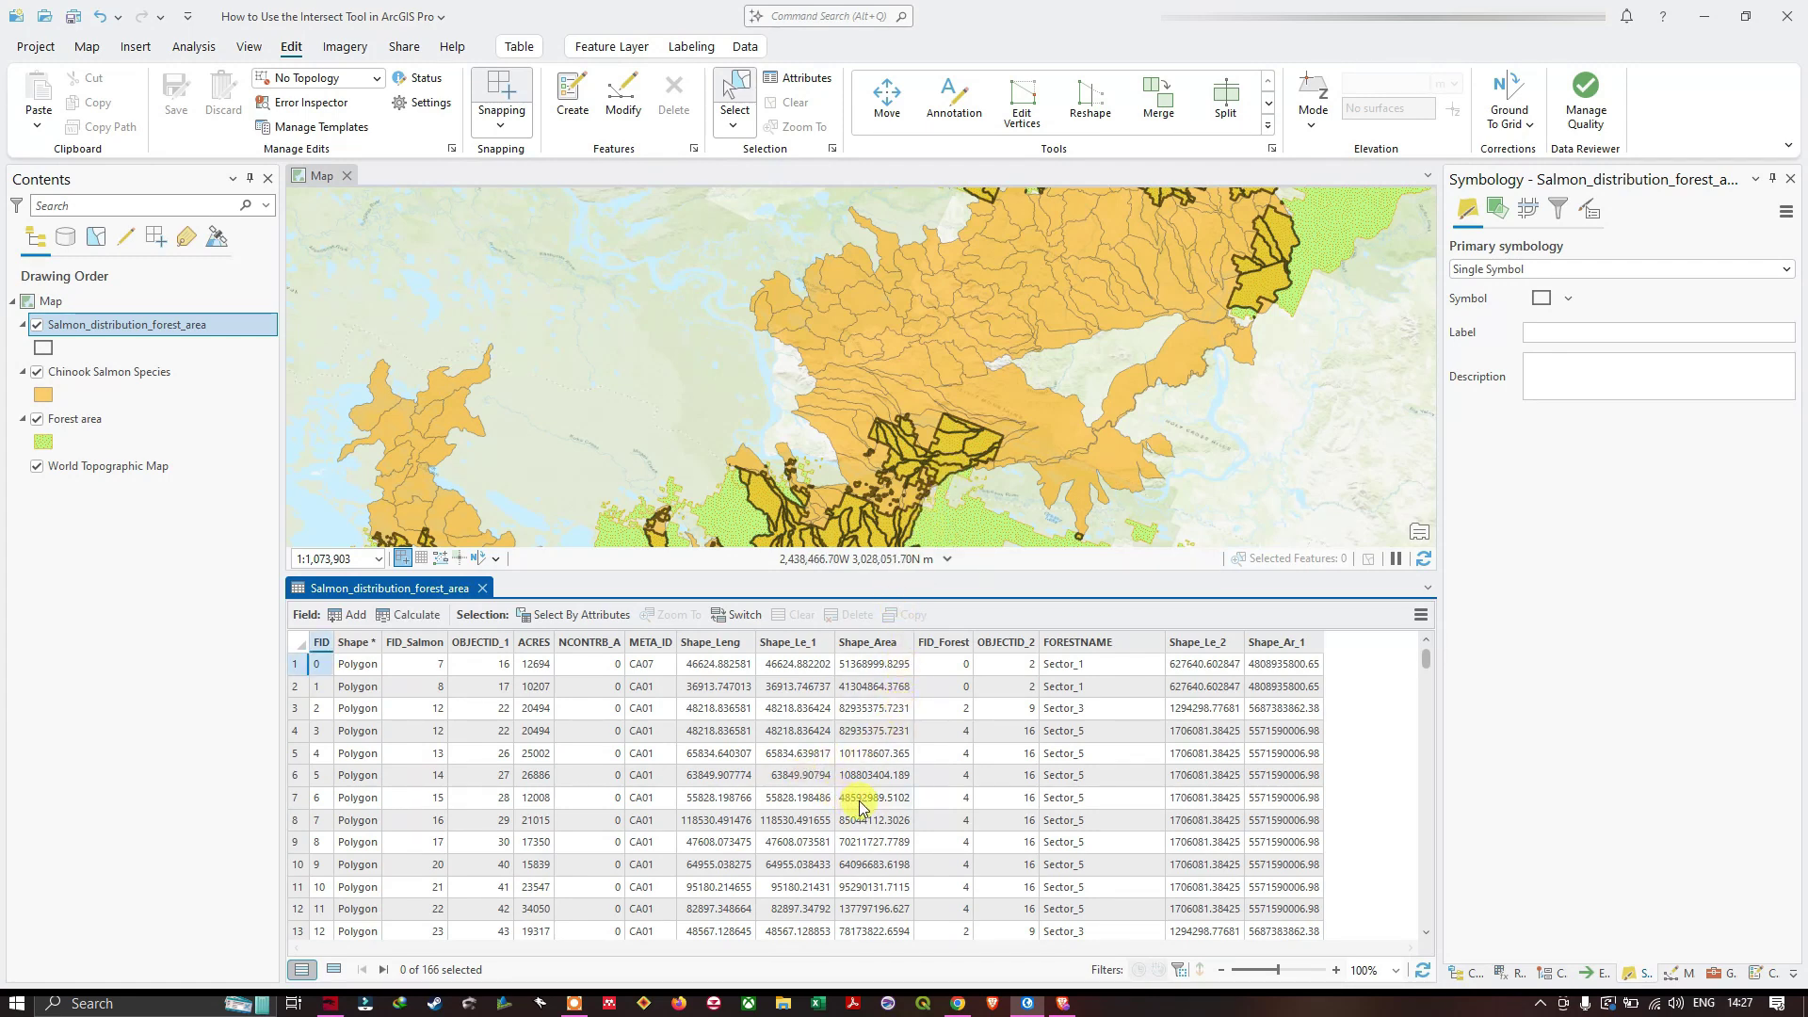
{"action": "right_click", "coordinate": [1297, 646]}
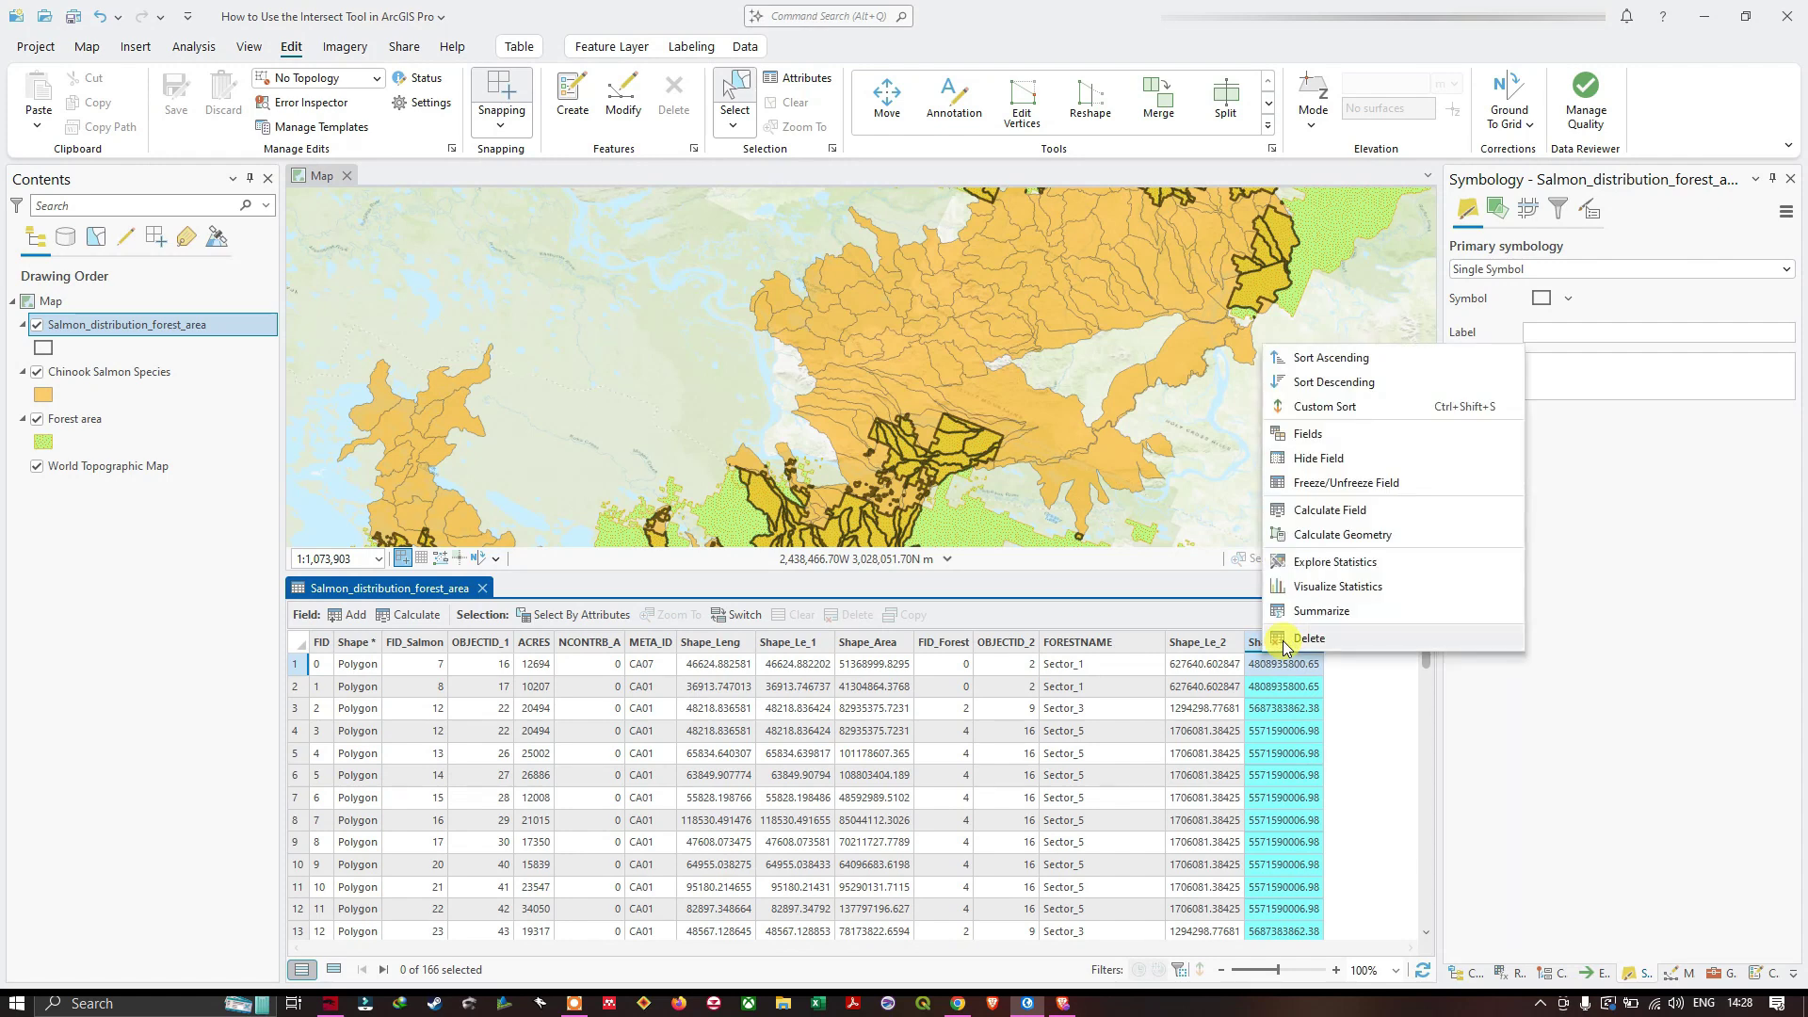
{"action": "left_click", "coordinate": [1336, 593]}
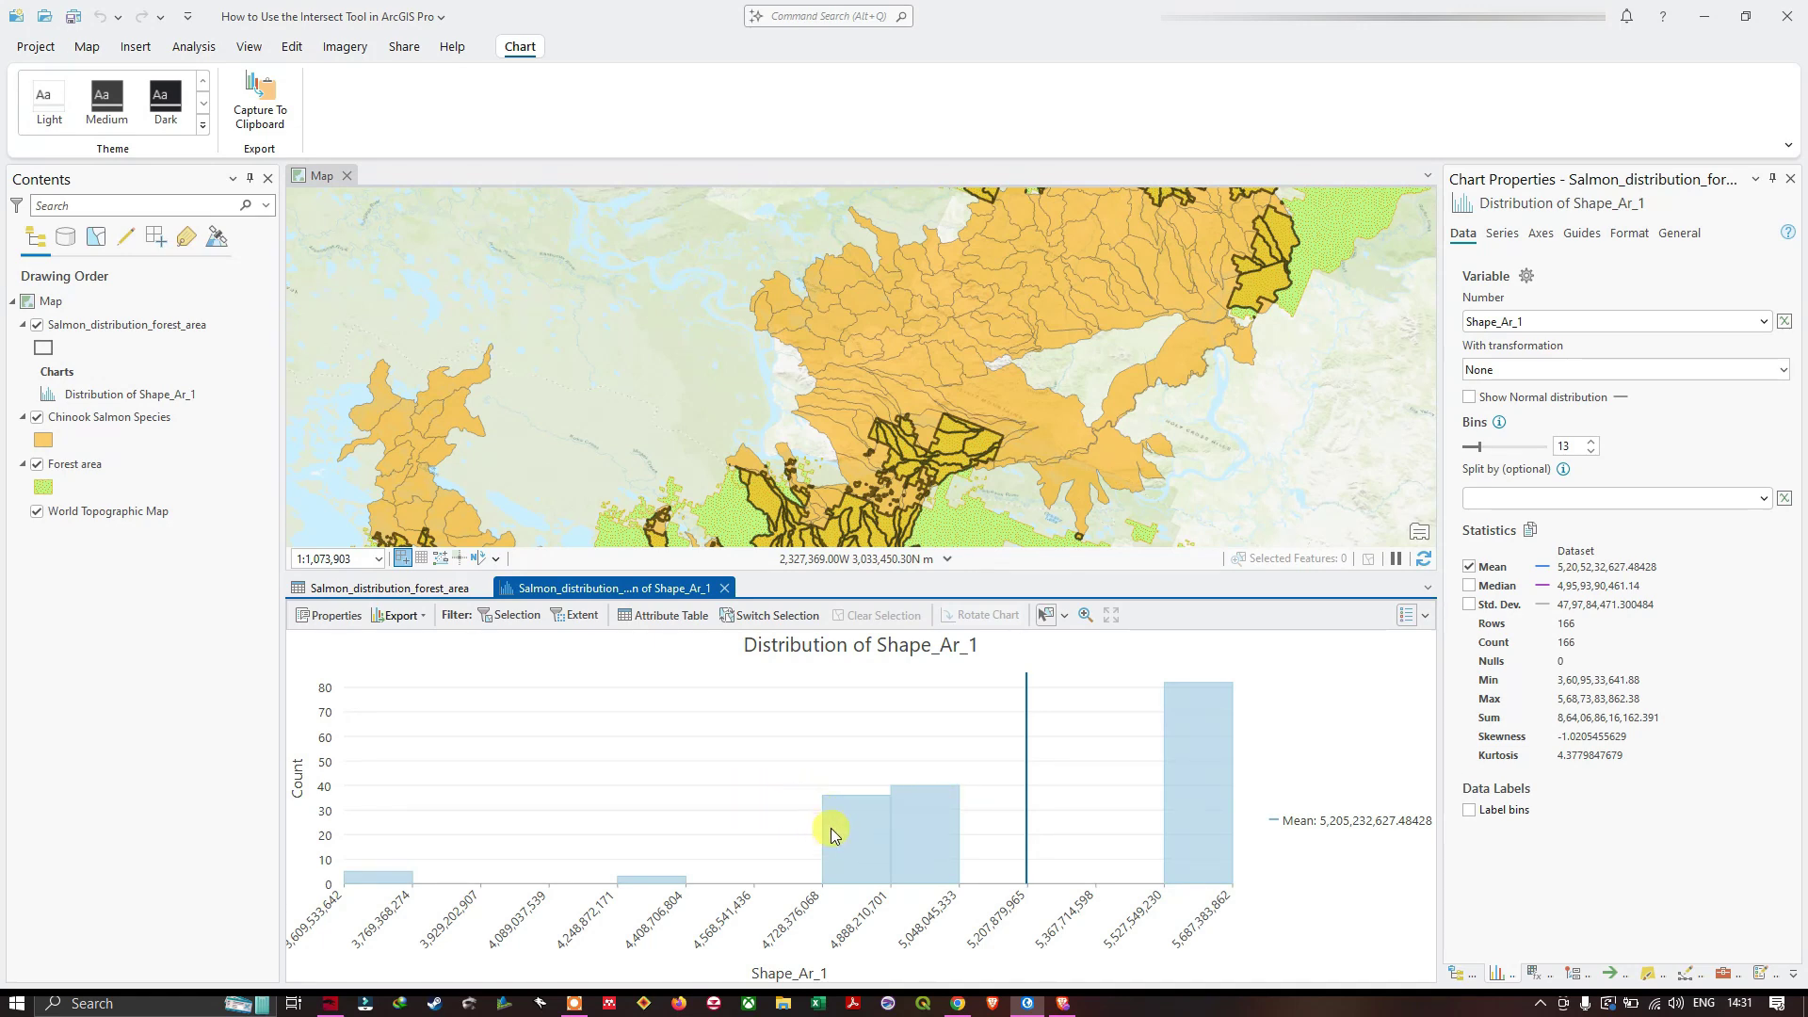
Highlight the Sum value in the statistics of the Shape_Ar_1 distribution chart
{"action": "mouse_move", "coordinate": [817, 841]}
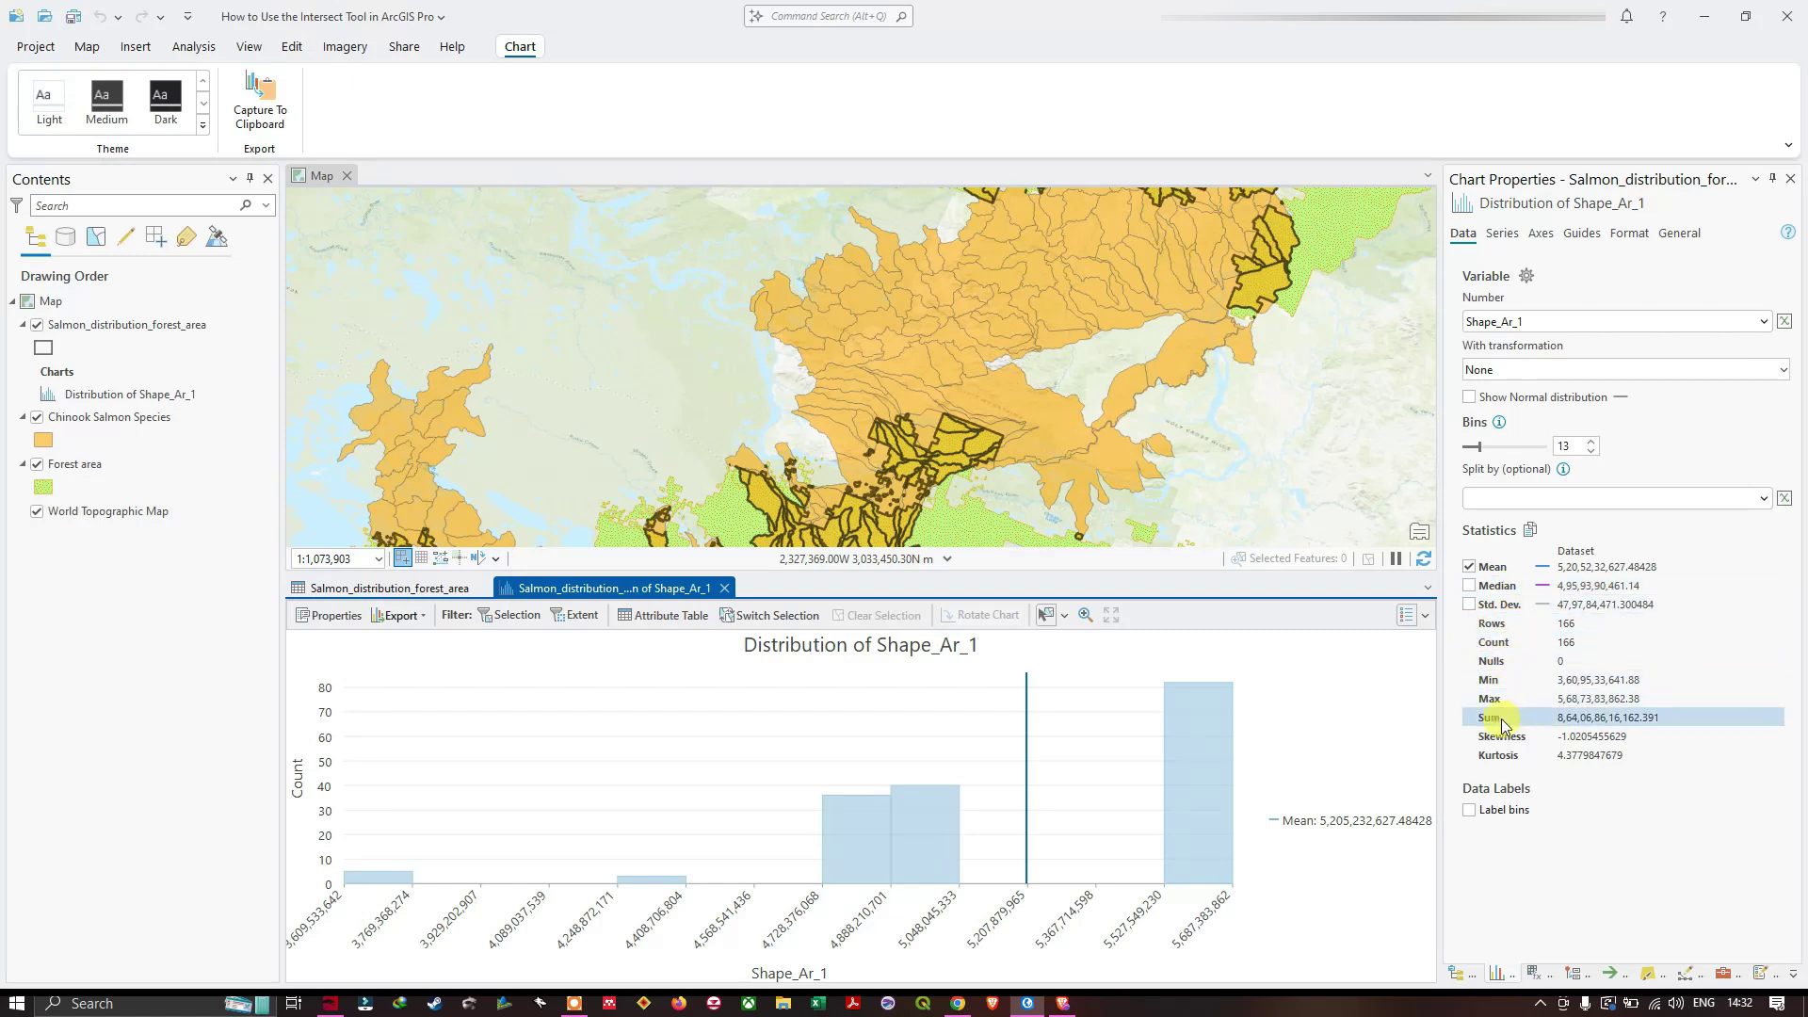
{"action": "left_click", "coordinate": [1662, 719]}
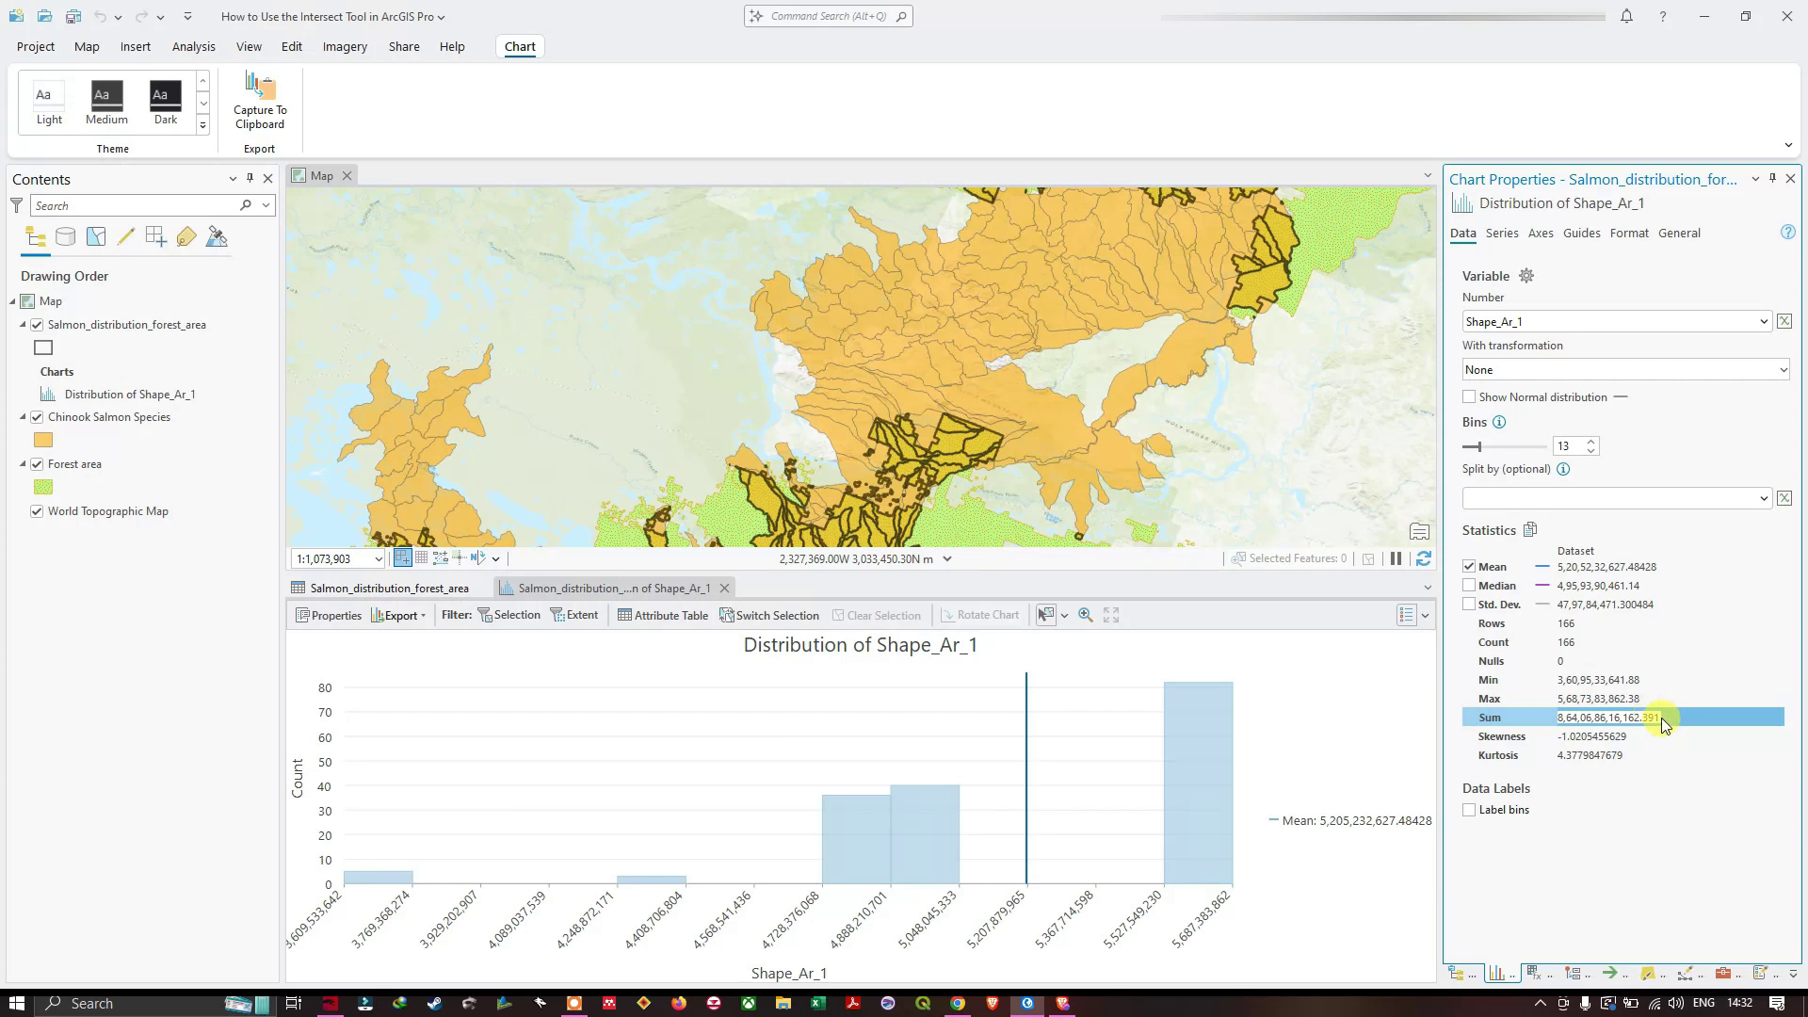
{"action": "left_click_drag", "start_coordinate": [1661, 717], "coordinate": [1573, 714]}
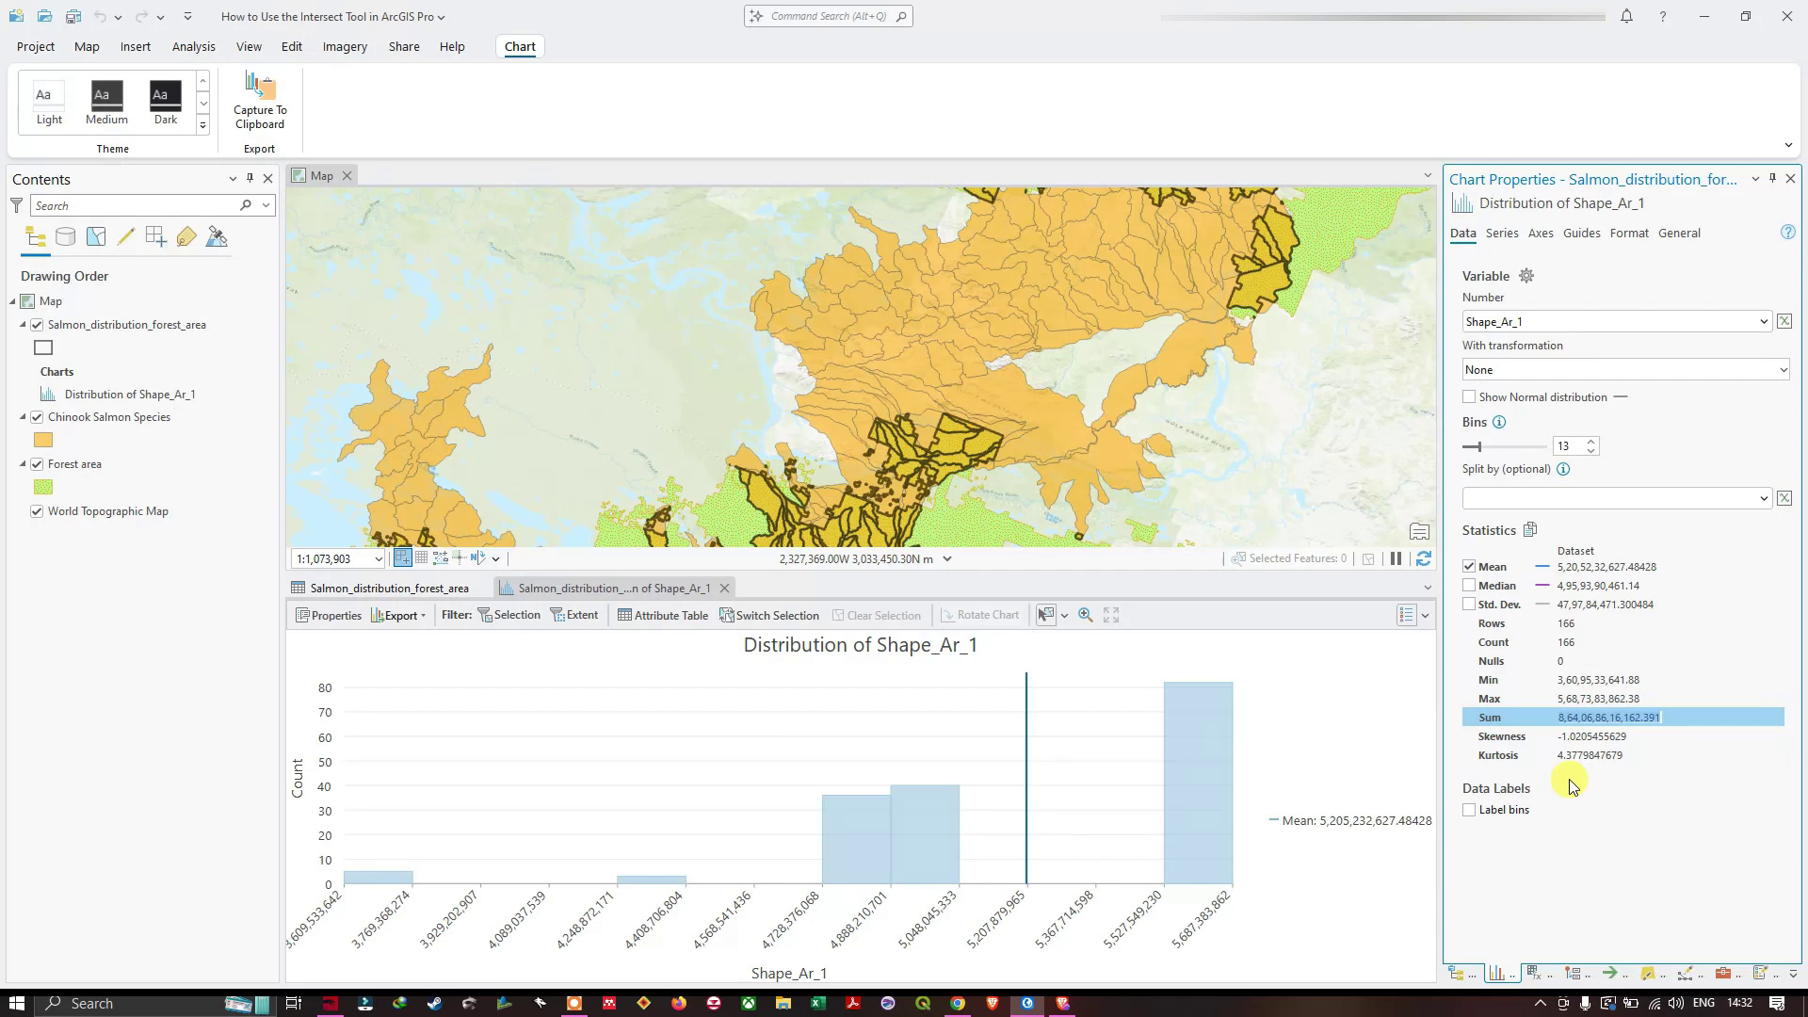
{"action": "left_click_drag", "start_coordinate": [1598, 768], "coordinate": [1665, 719]}
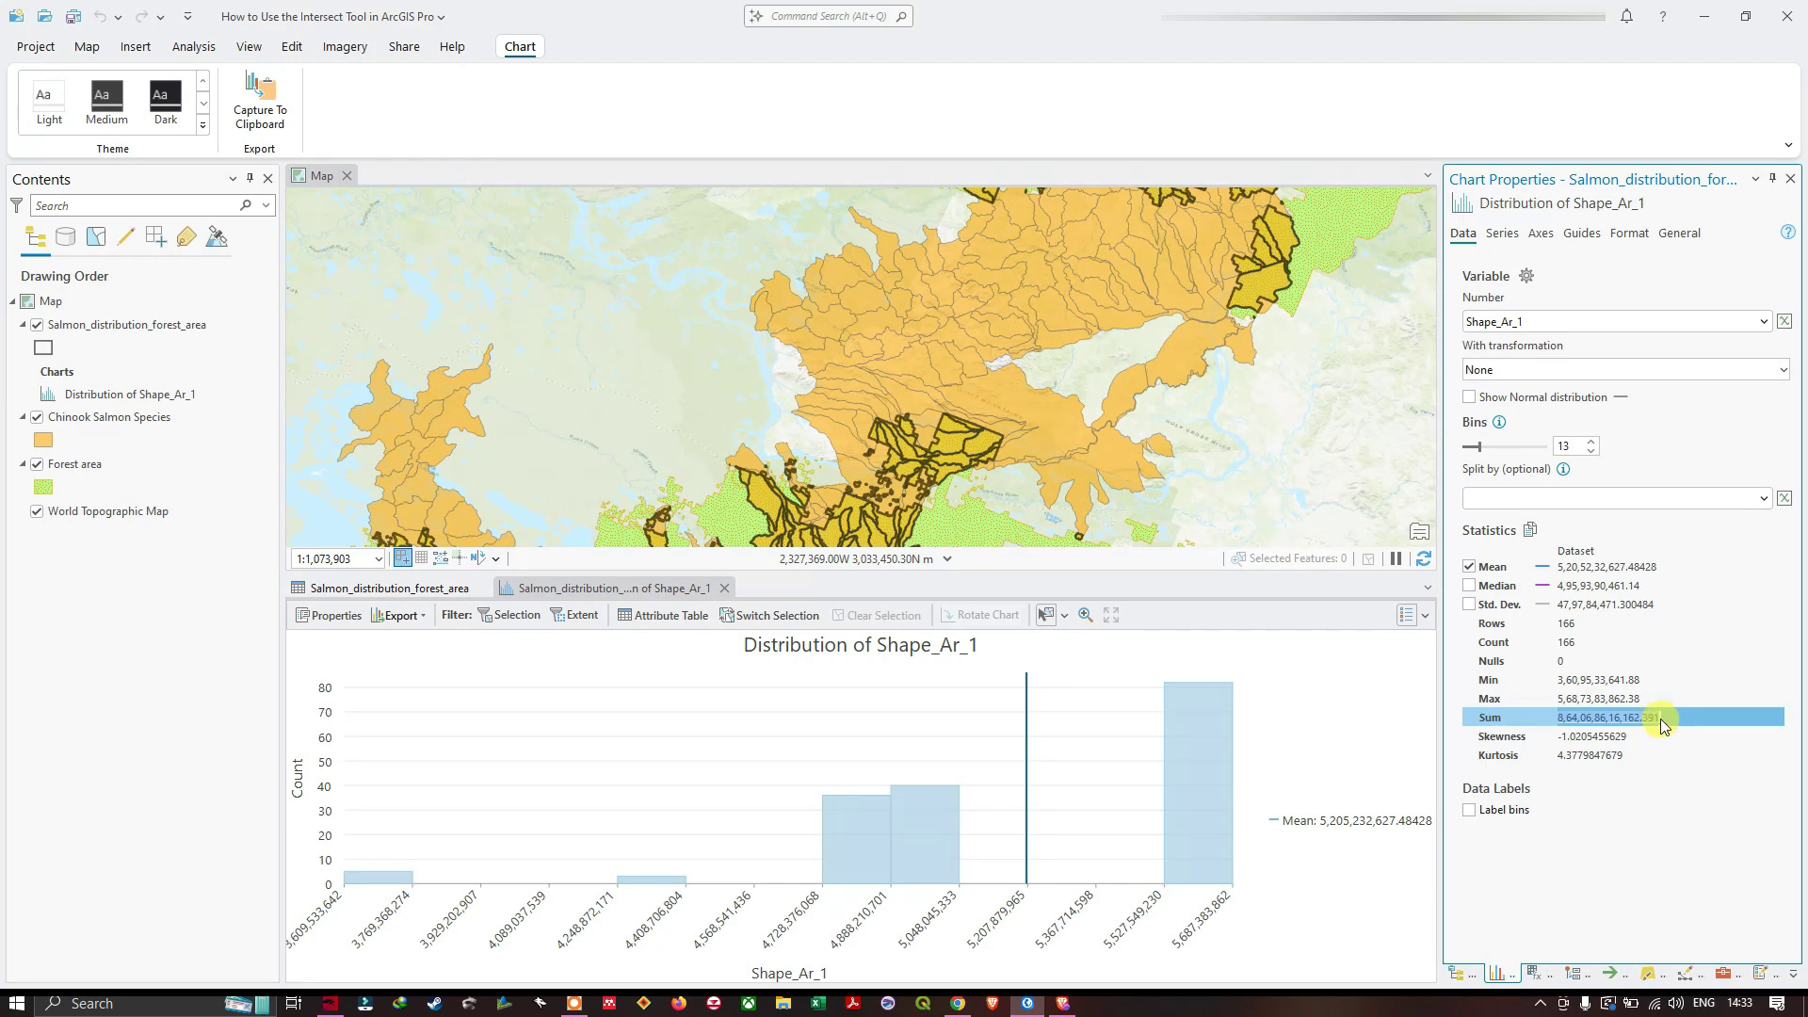
Switch to the Dwello area converter in the browser and convert 864068616162.391 square meters to square kilometers
{"action": "key", "text": "alt+Tab"}
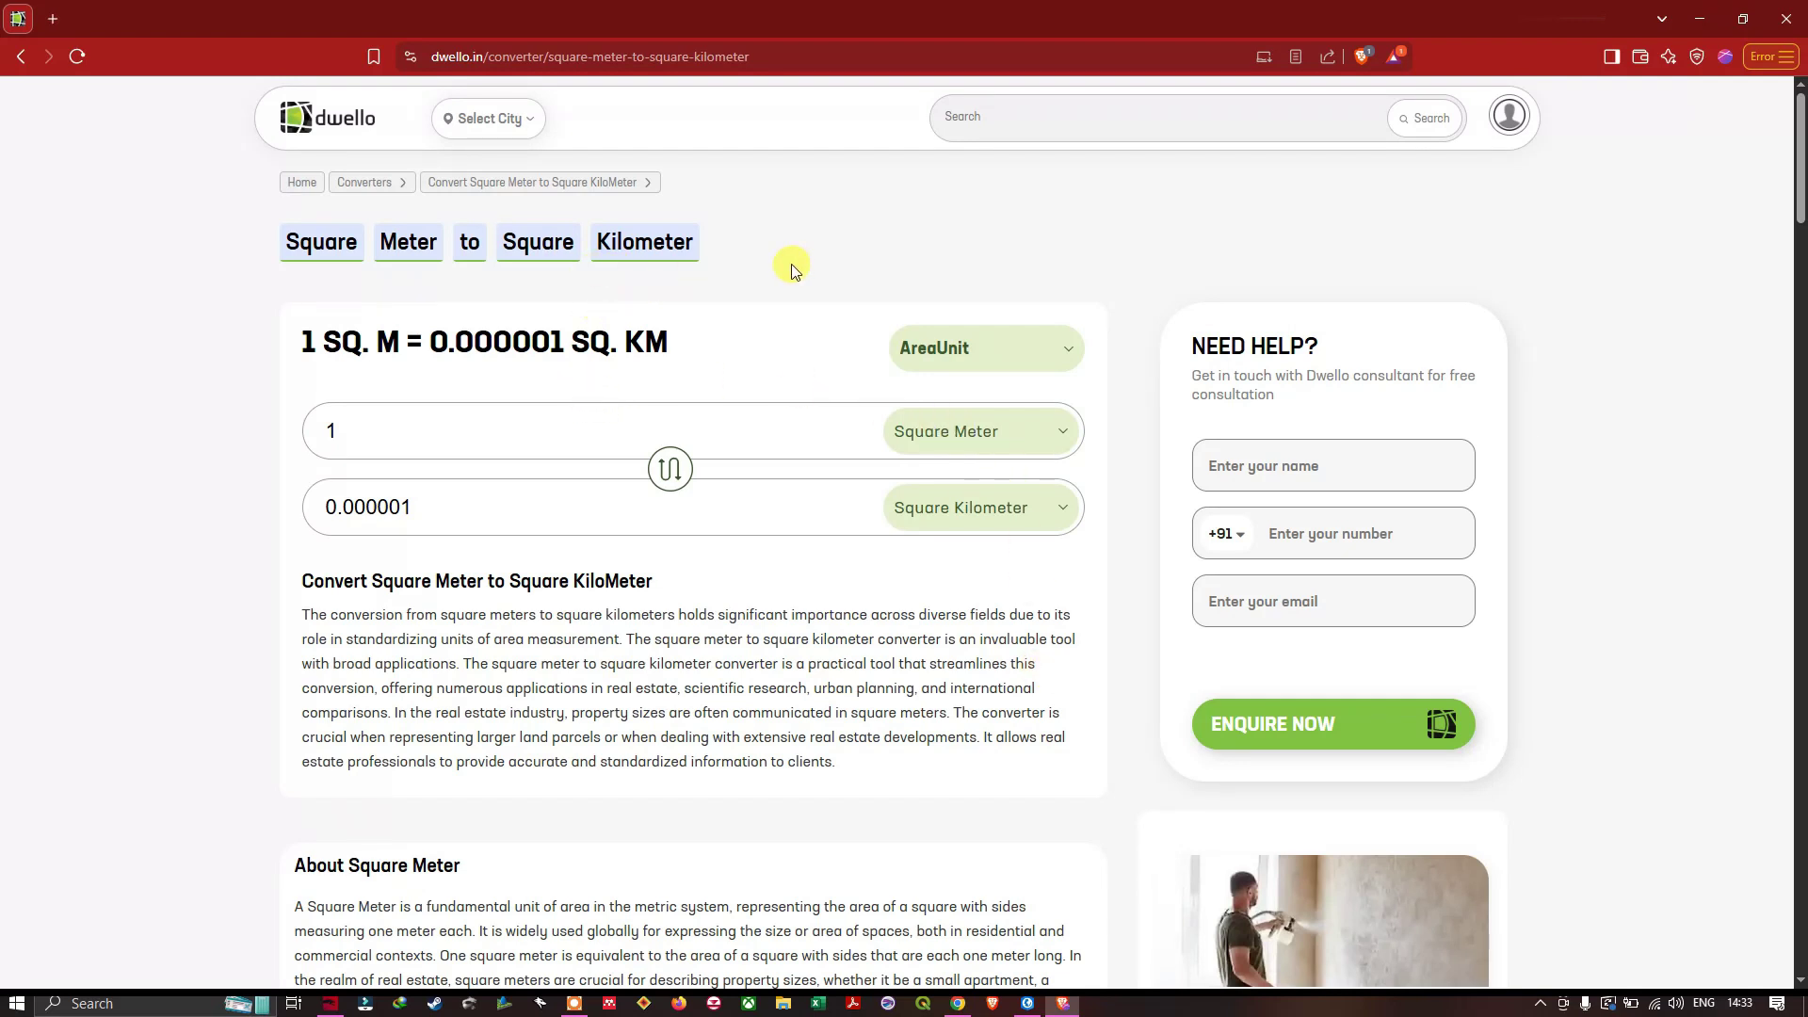
{"action": "left_click", "coordinate": [542, 419]}
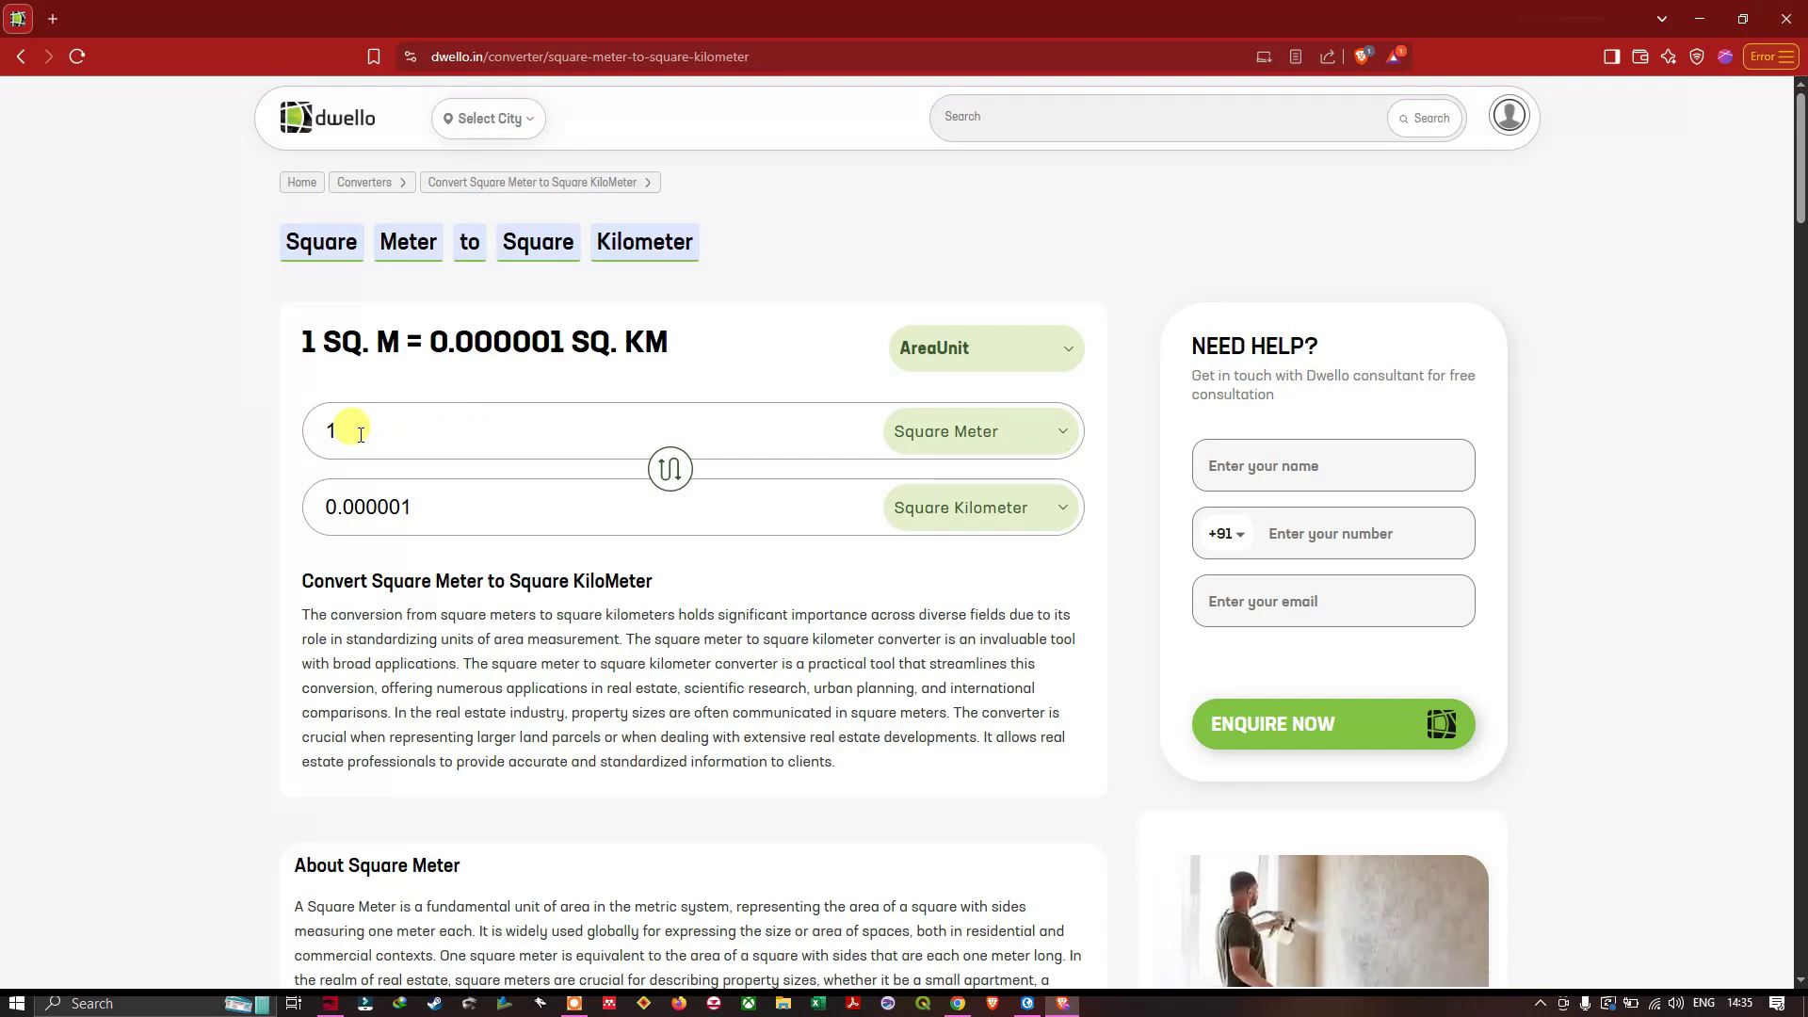
{"action": "key", "text": "BackSpace"}
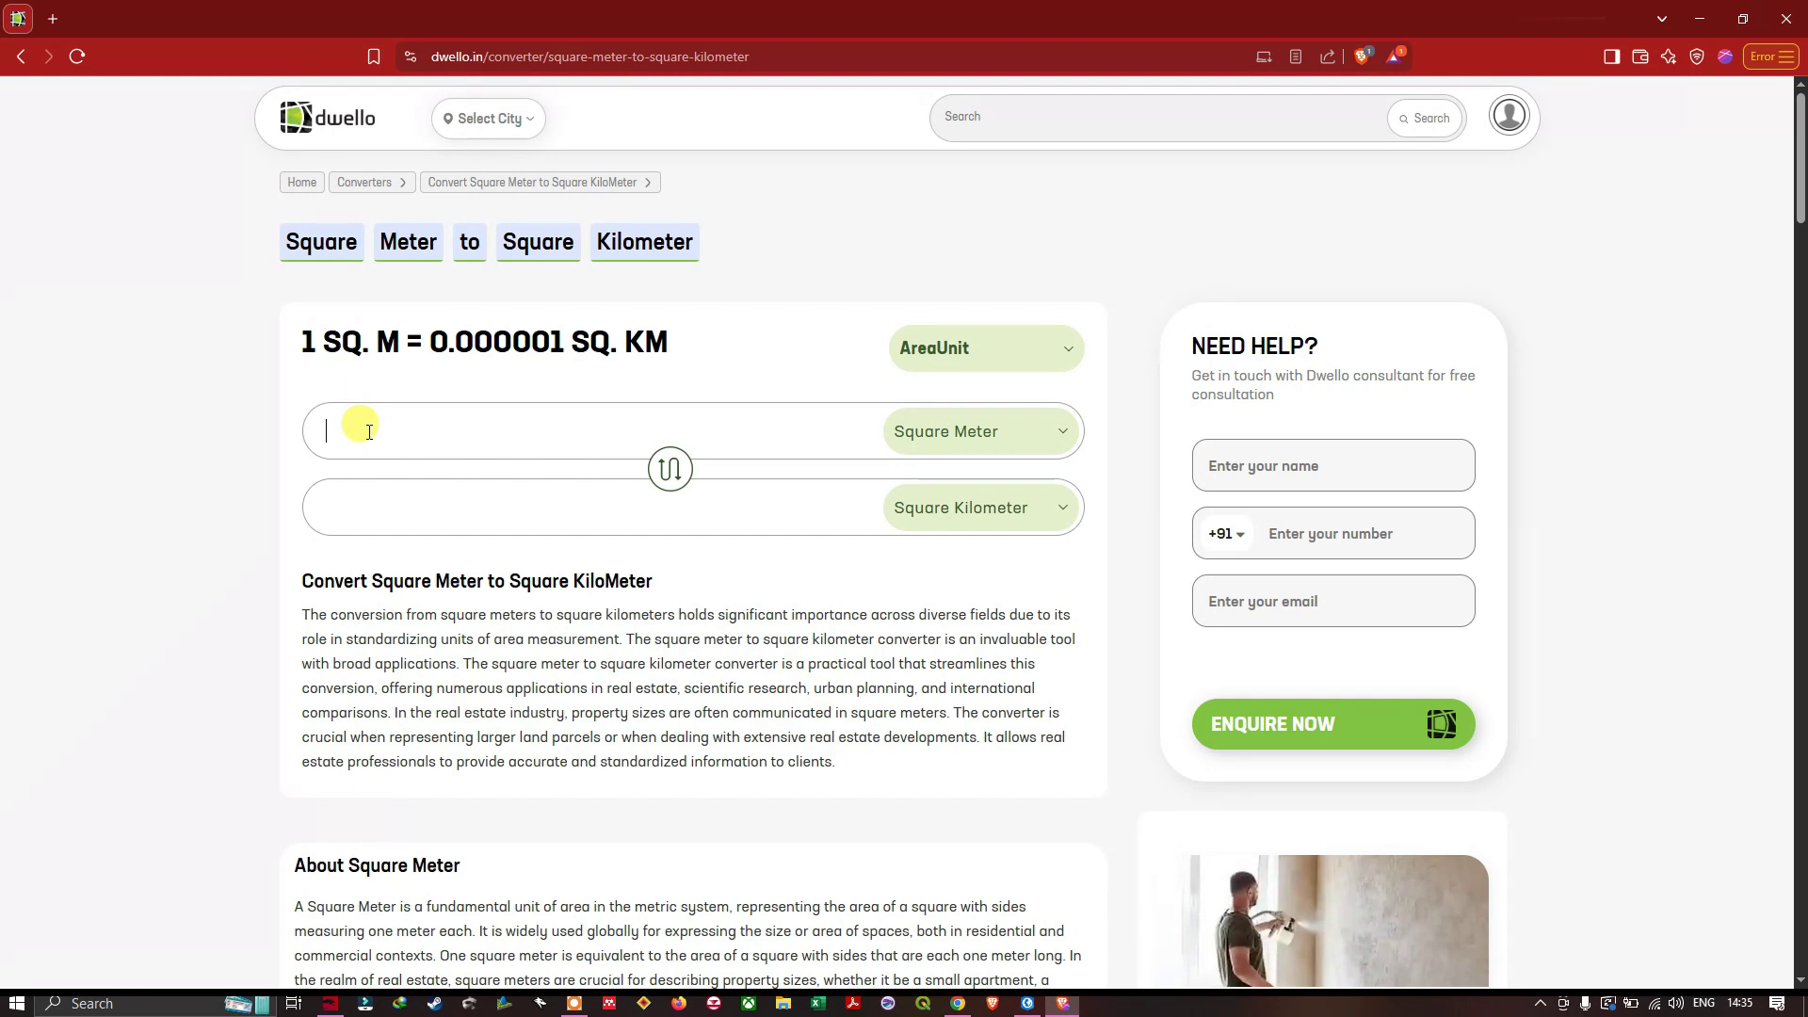
{"action": "type", "text": "864068616162.391"}
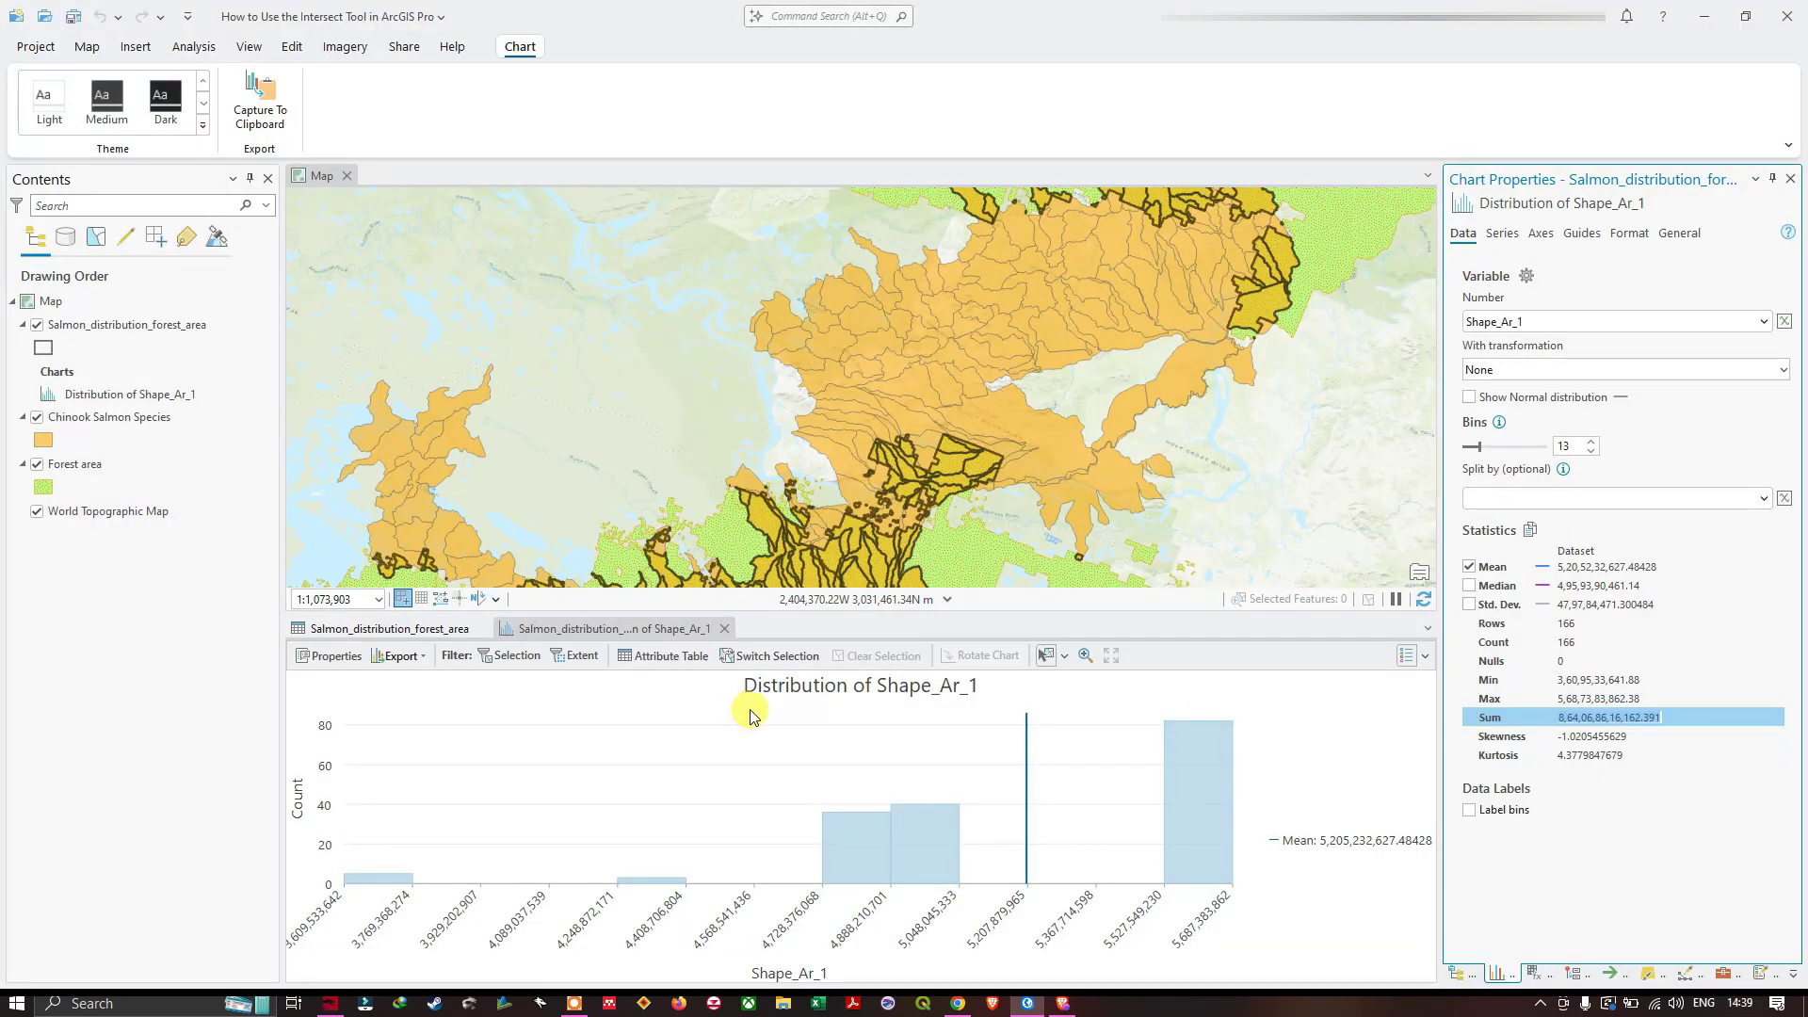
Close the distribution chart and look through the FORESTNAME values in the attribute table before closing it
{"action": "left_click", "coordinate": [724, 628]}
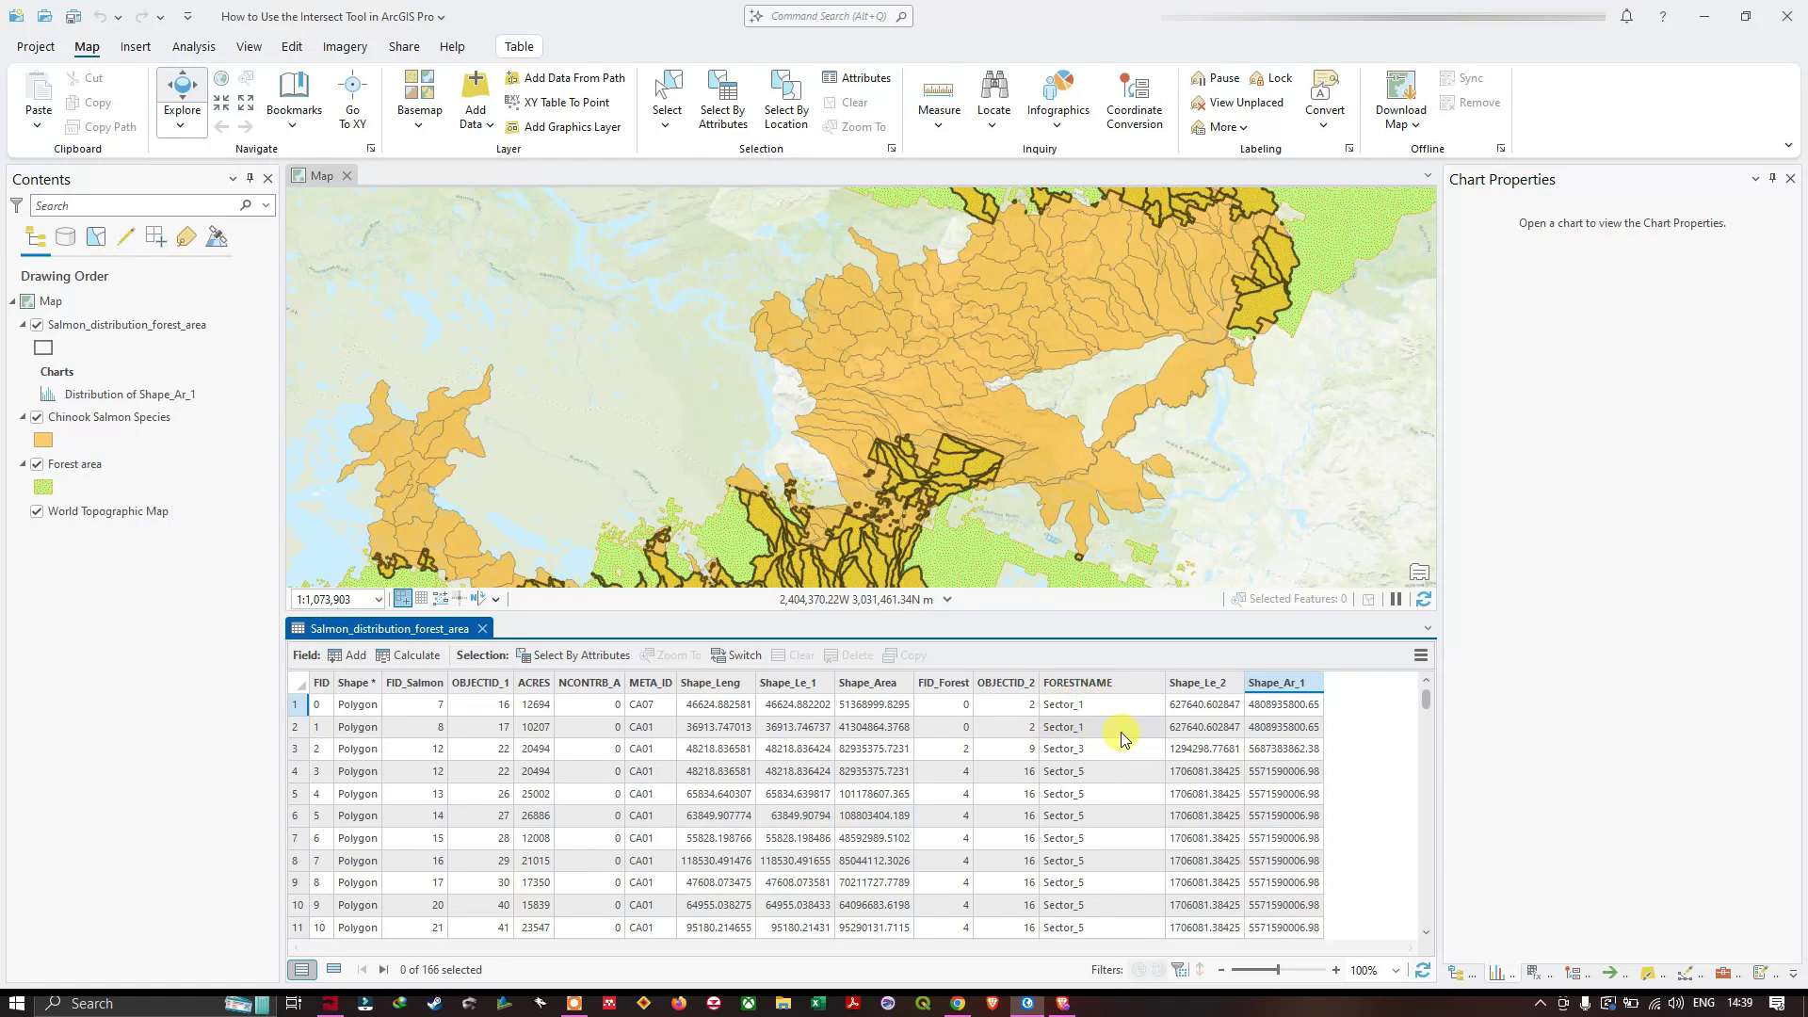
{"action": "scroll", "coordinate": [1117, 789], "scroll_direction": "down", "scroll_amount": 5}
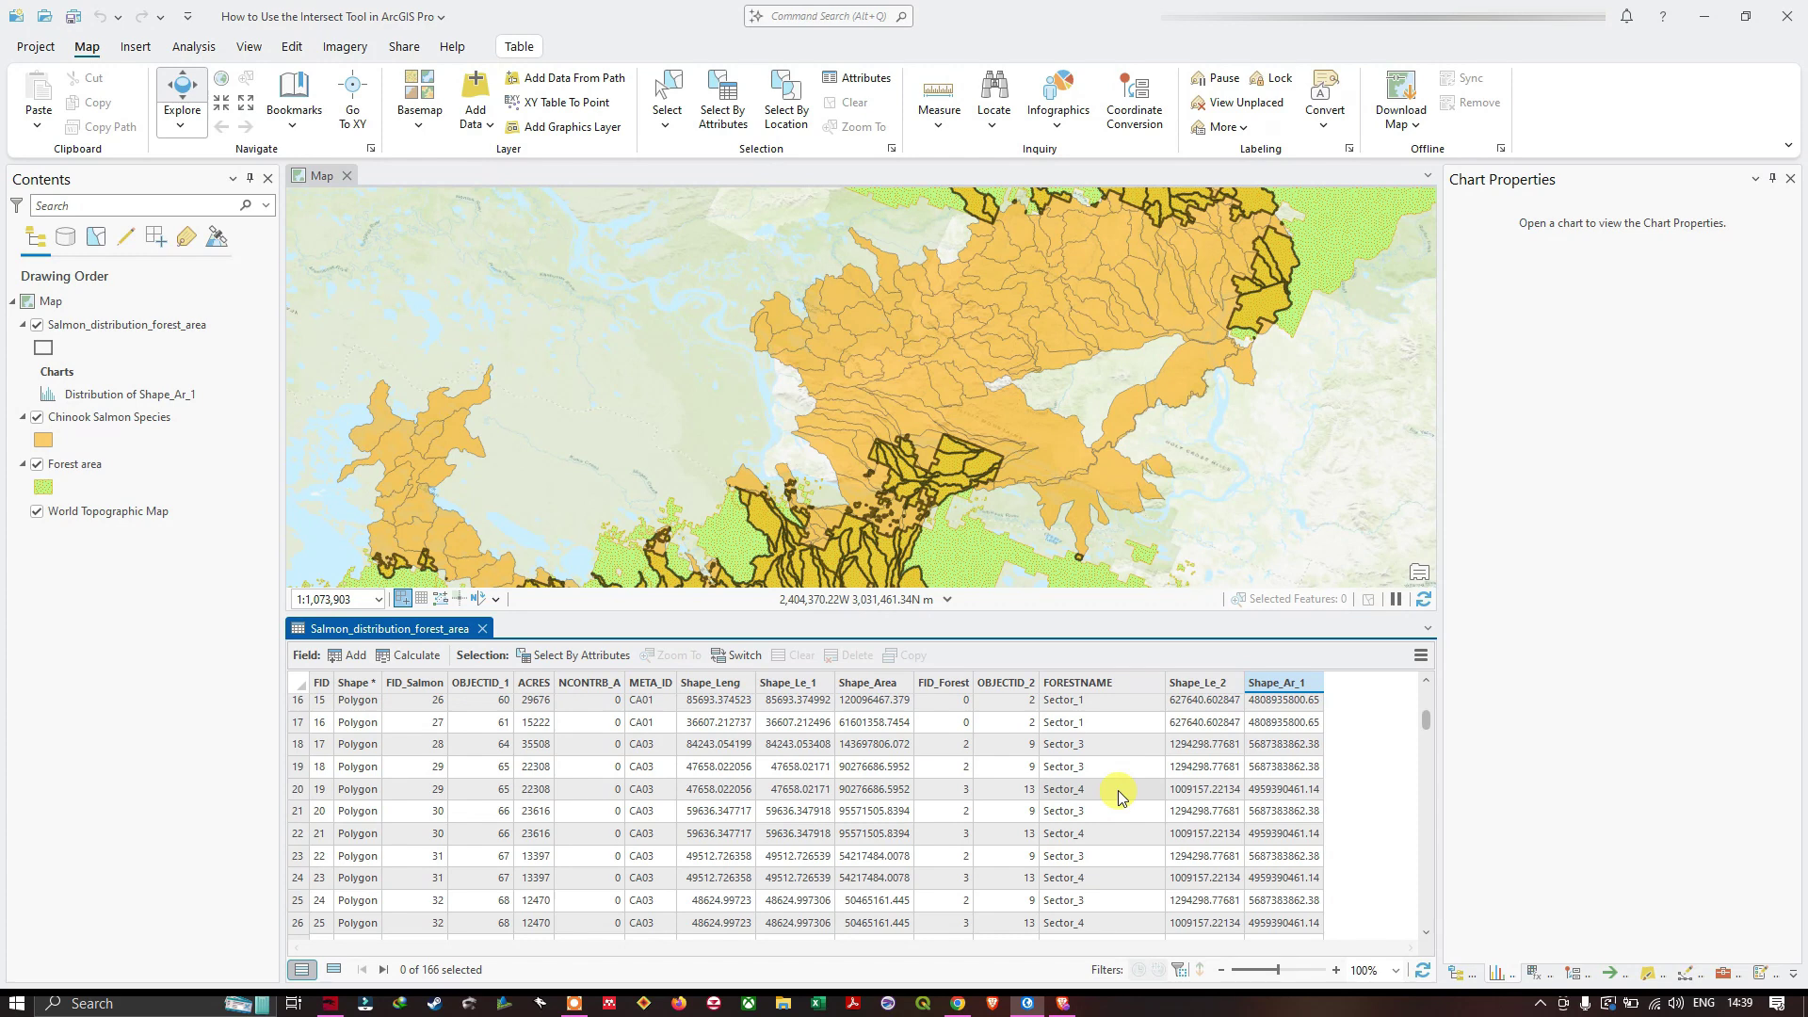
{"action": "scroll", "coordinate": [1117, 790], "scroll_direction": "down", "scroll_amount": 8}
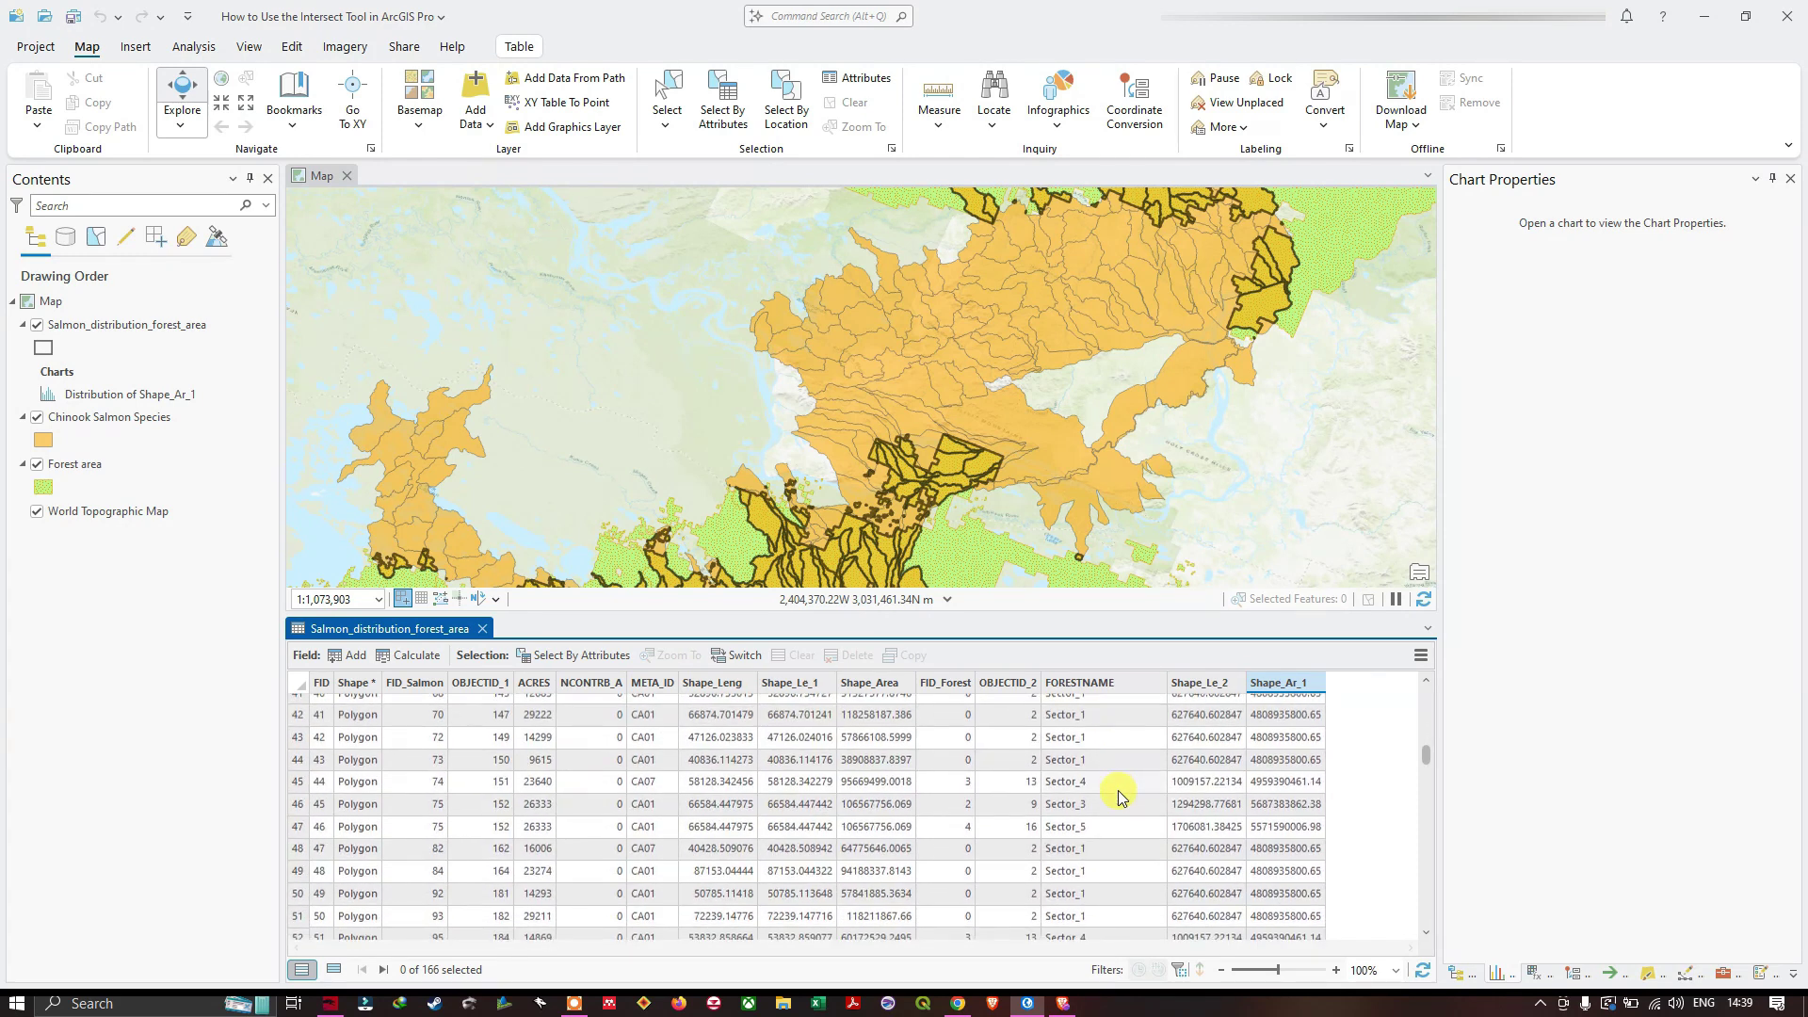
{"action": "scroll", "coordinate": [1117, 789], "scroll_direction": "up", "scroll_amount": 2}
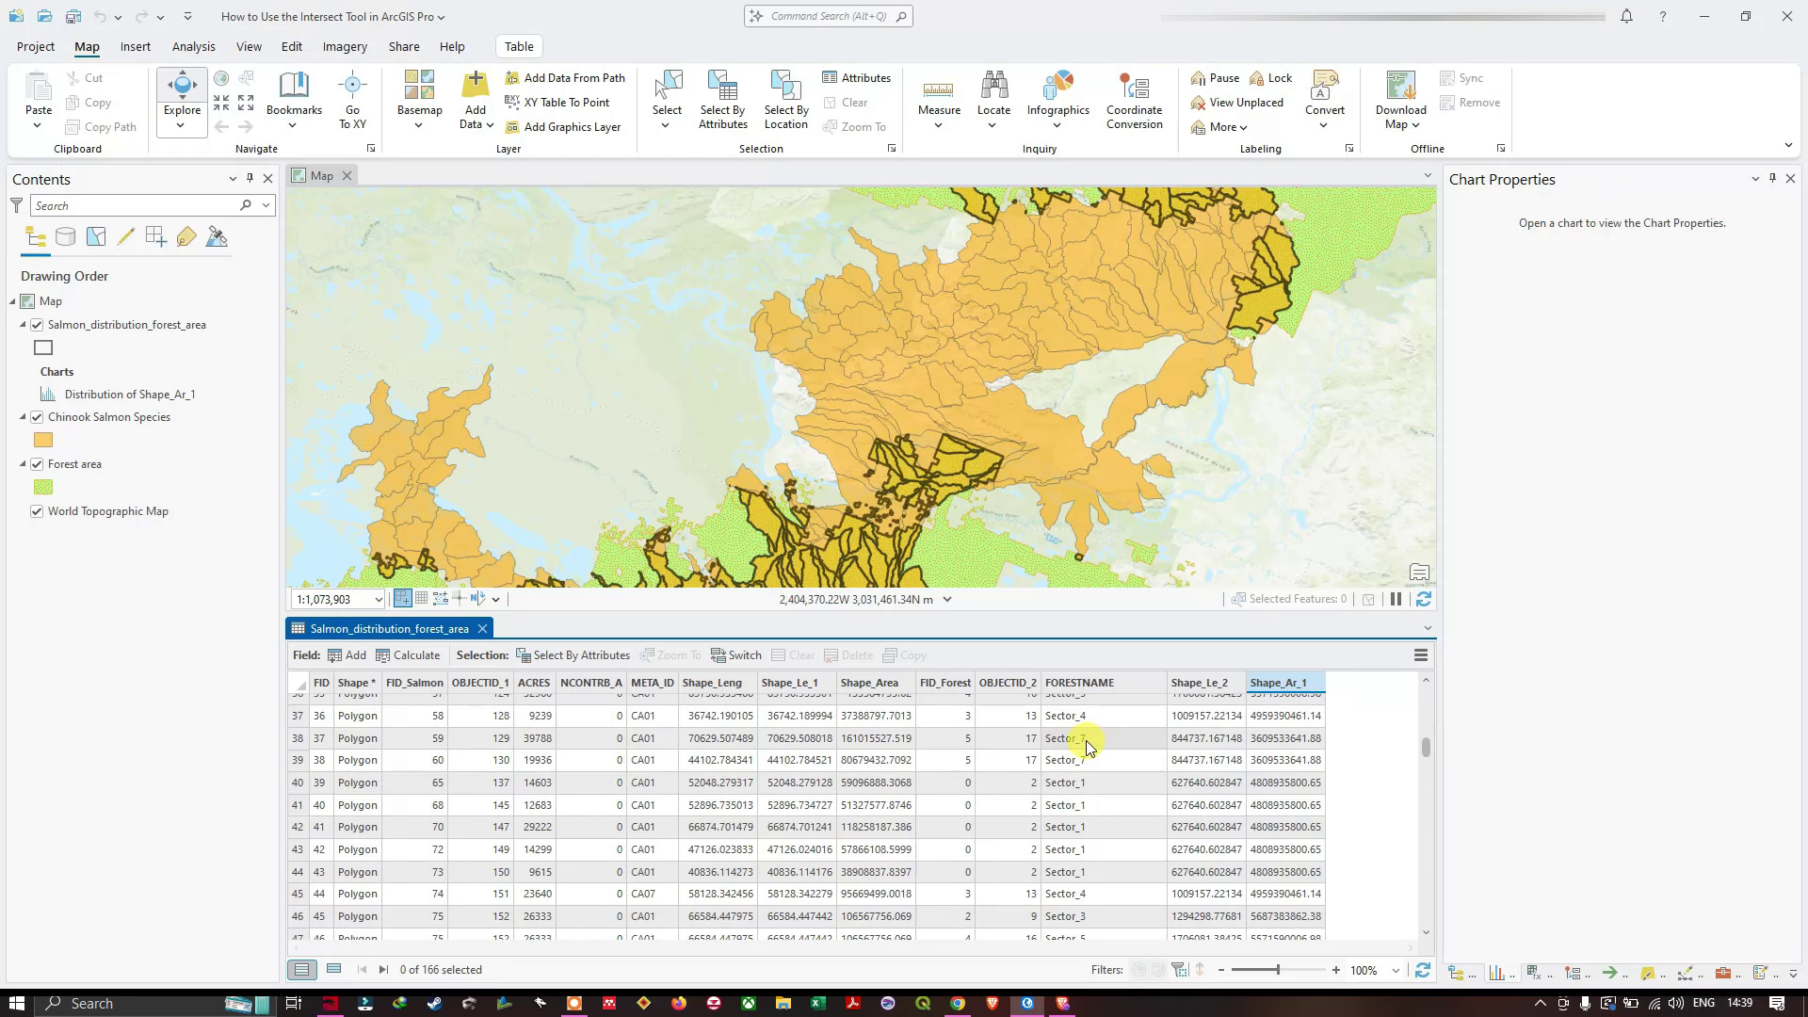
{"action": "left_click", "coordinate": [481, 629]}
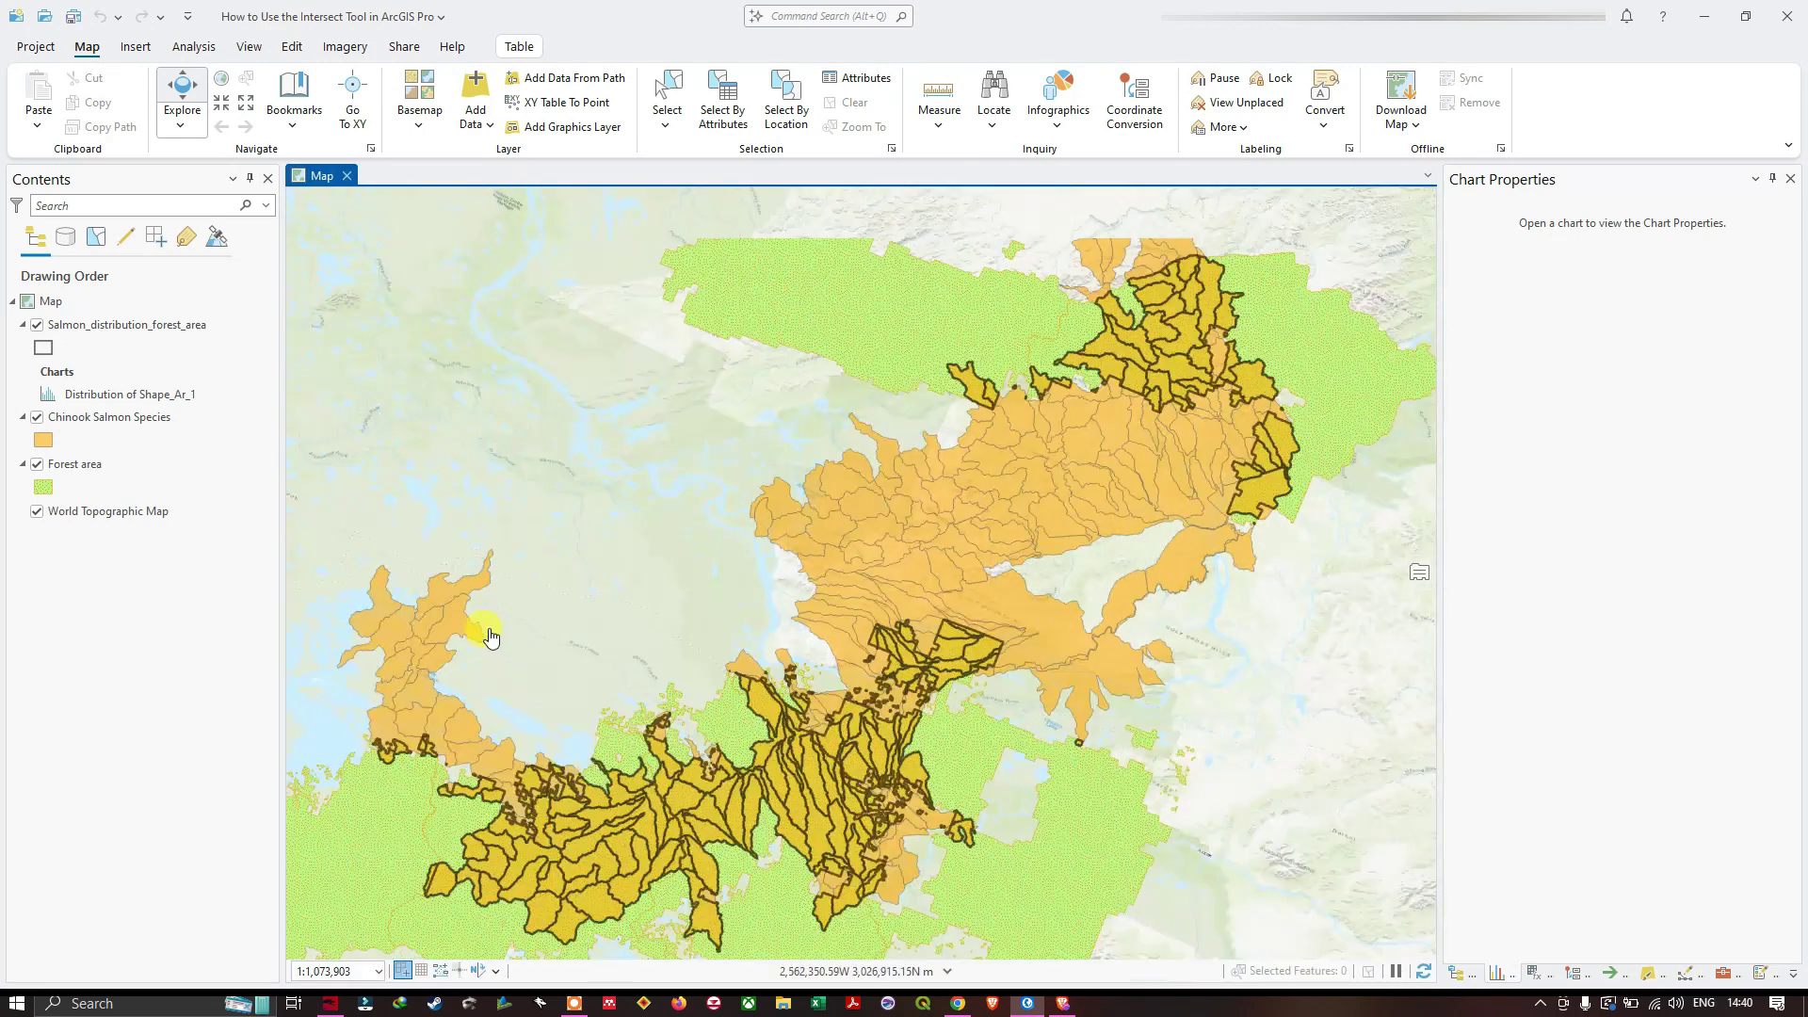
Open Select By Attributes with Salmon_distribution_forest_area as the input rows and New selection as the selection type
{"action": "left_click", "coordinate": [716, 105]}
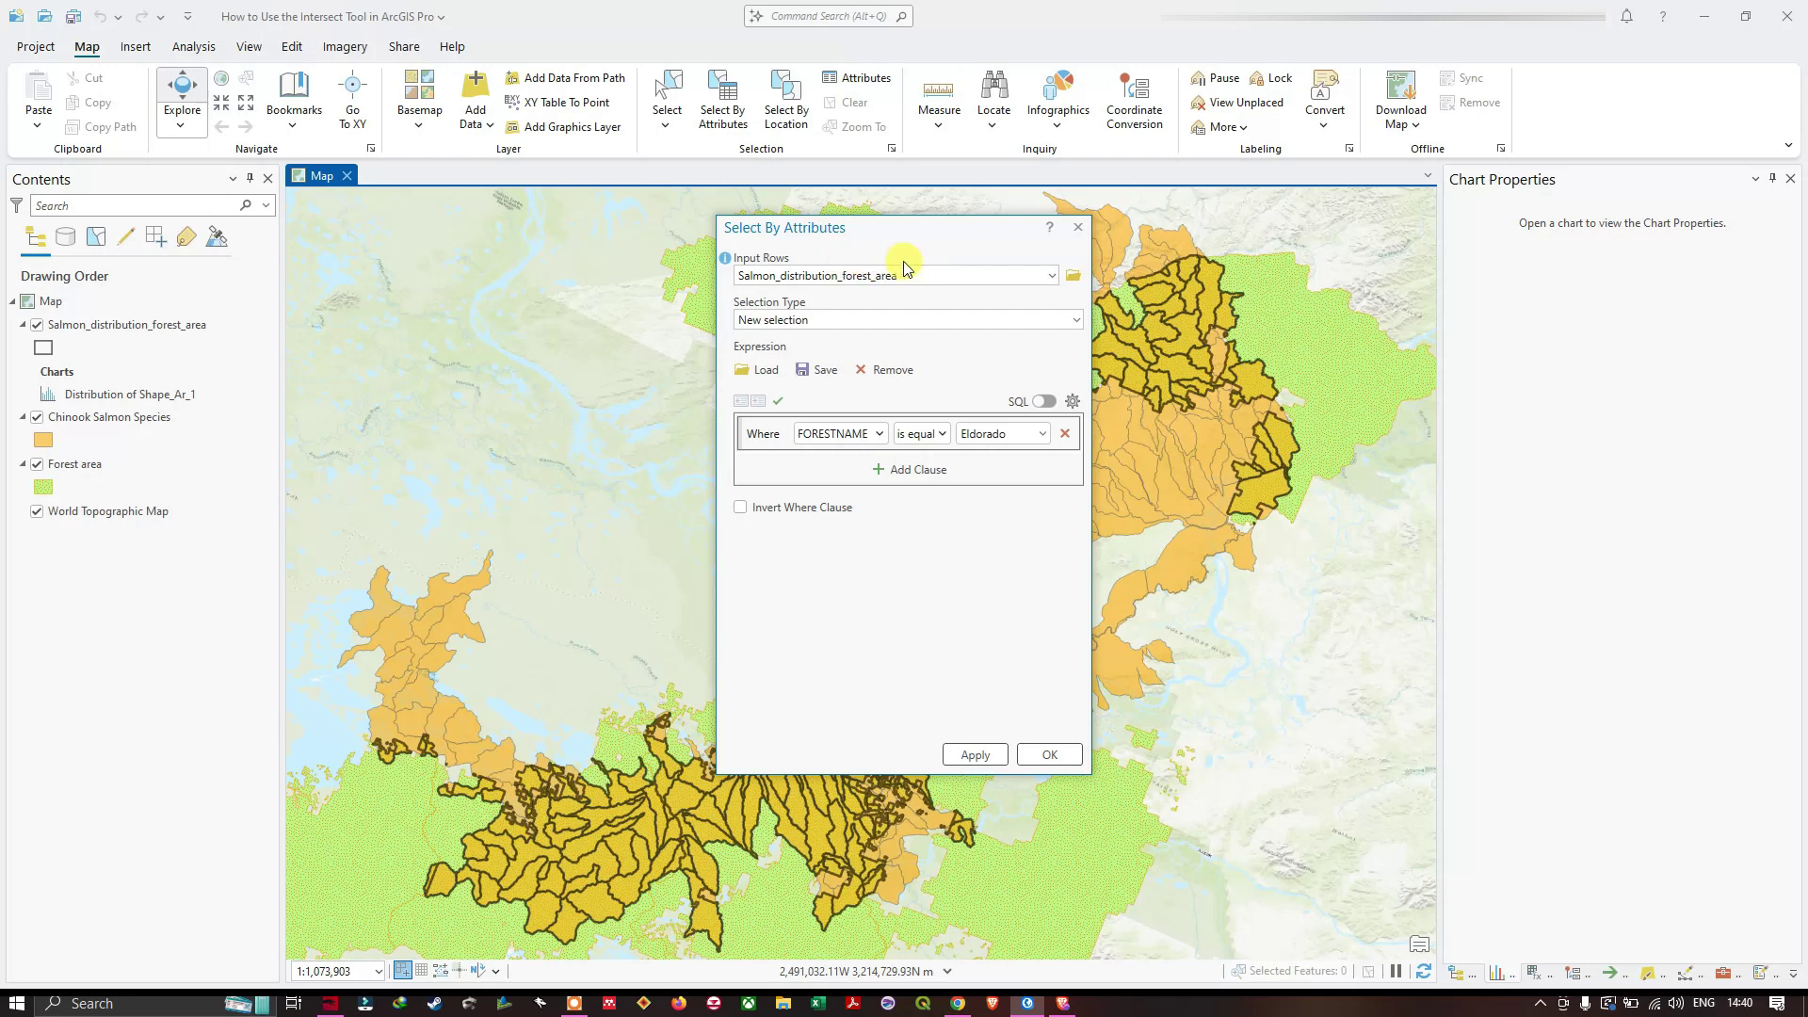
{"action": "left_click", "coordinate": [1051, 276]}
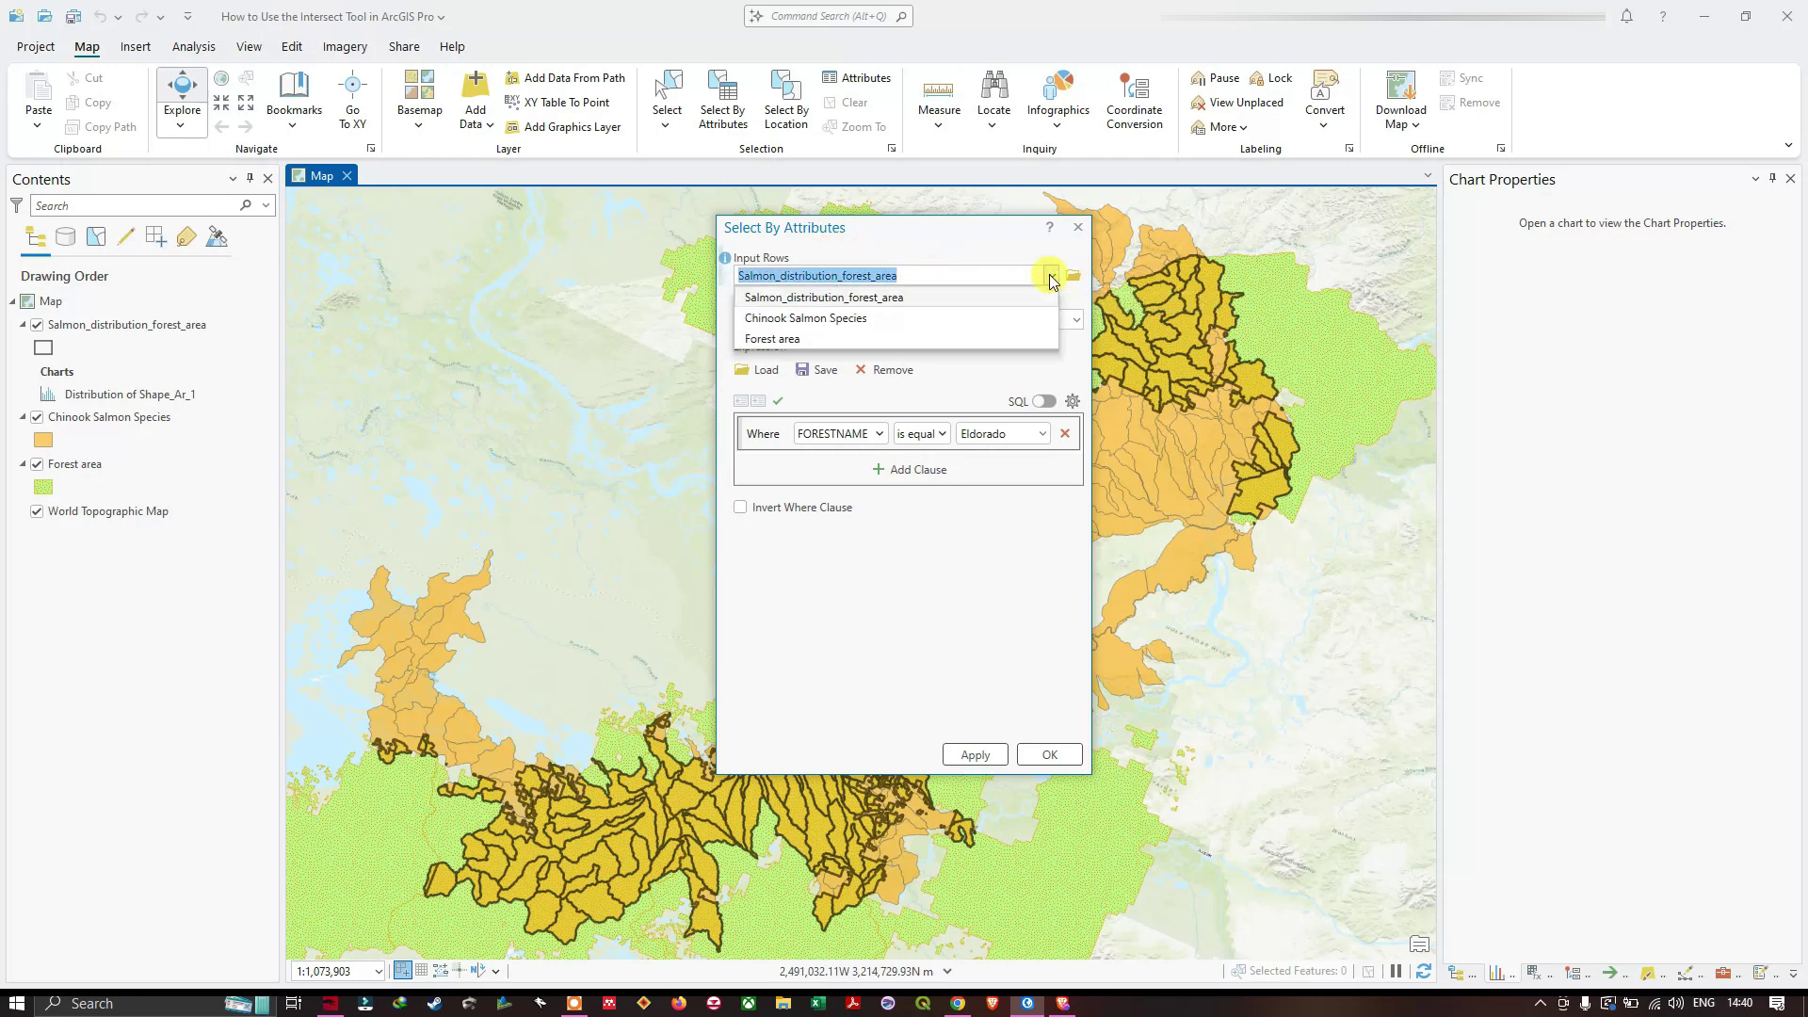
{"action": "left_click", "coordinate": [812, 300]}
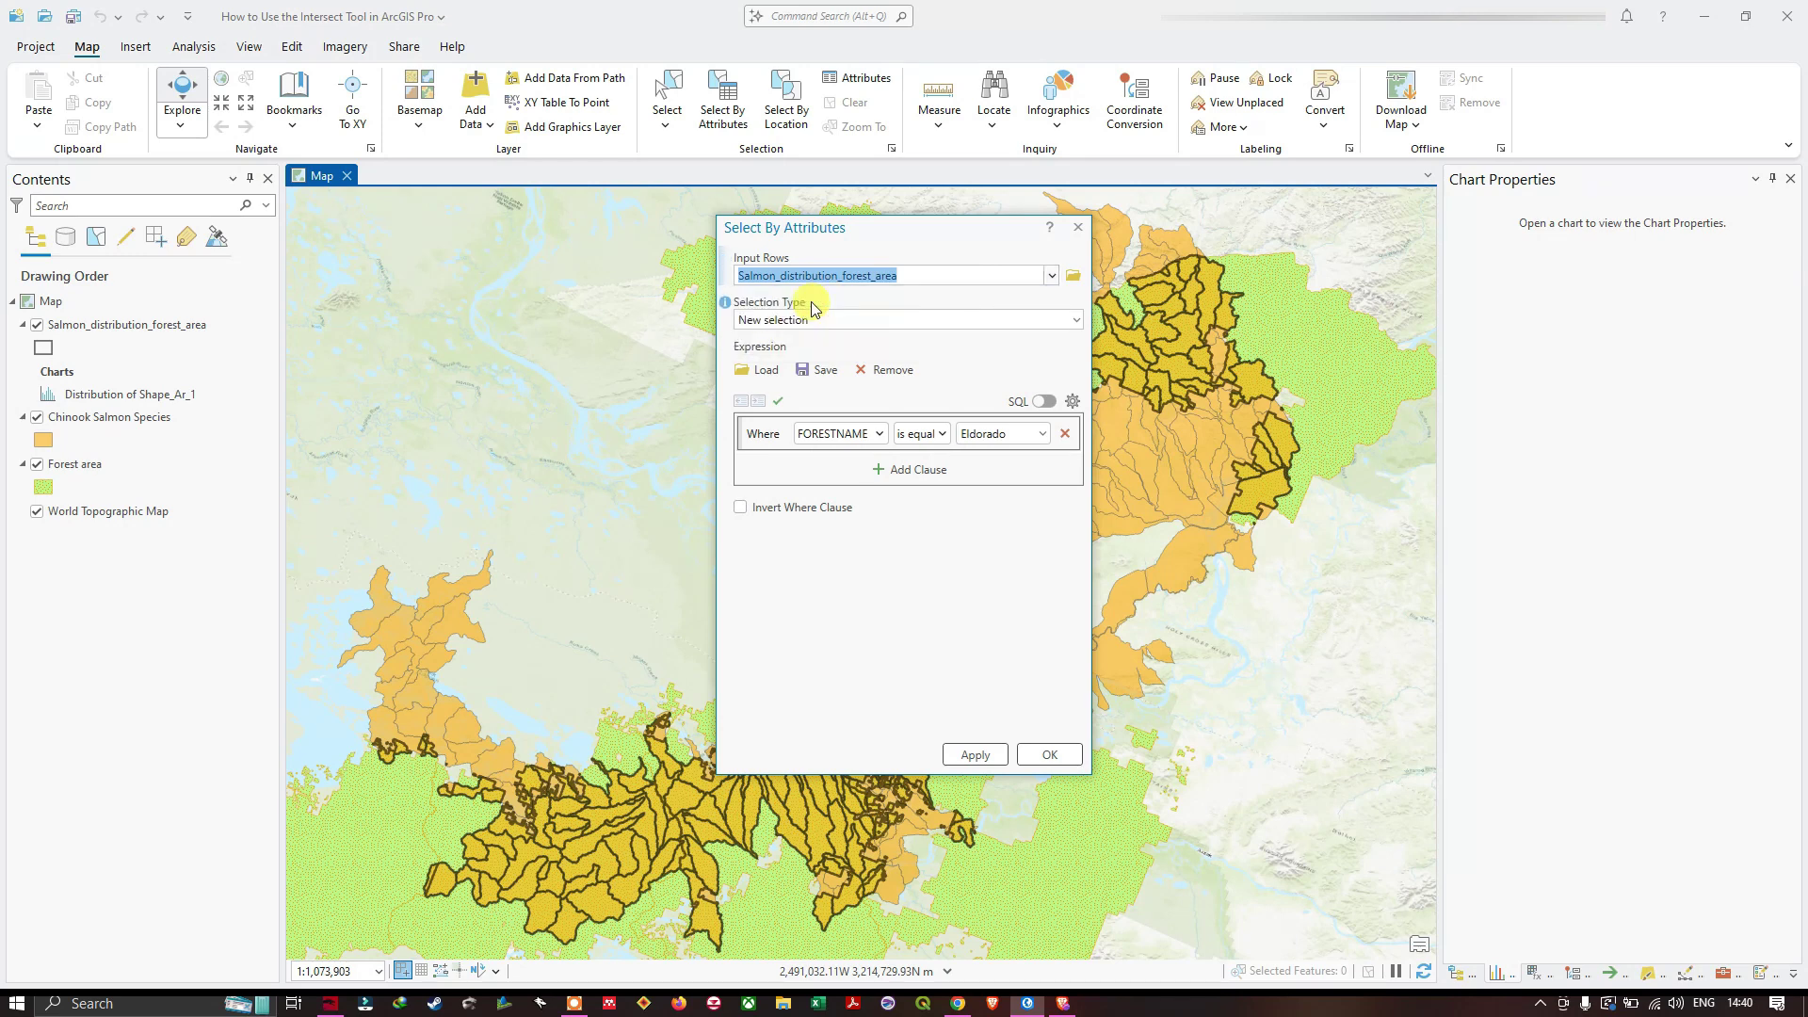
{"action": "left_click", "coordinate": [1070, 325]}
{"action": "left_click", "coordinate": [1074, 321]}
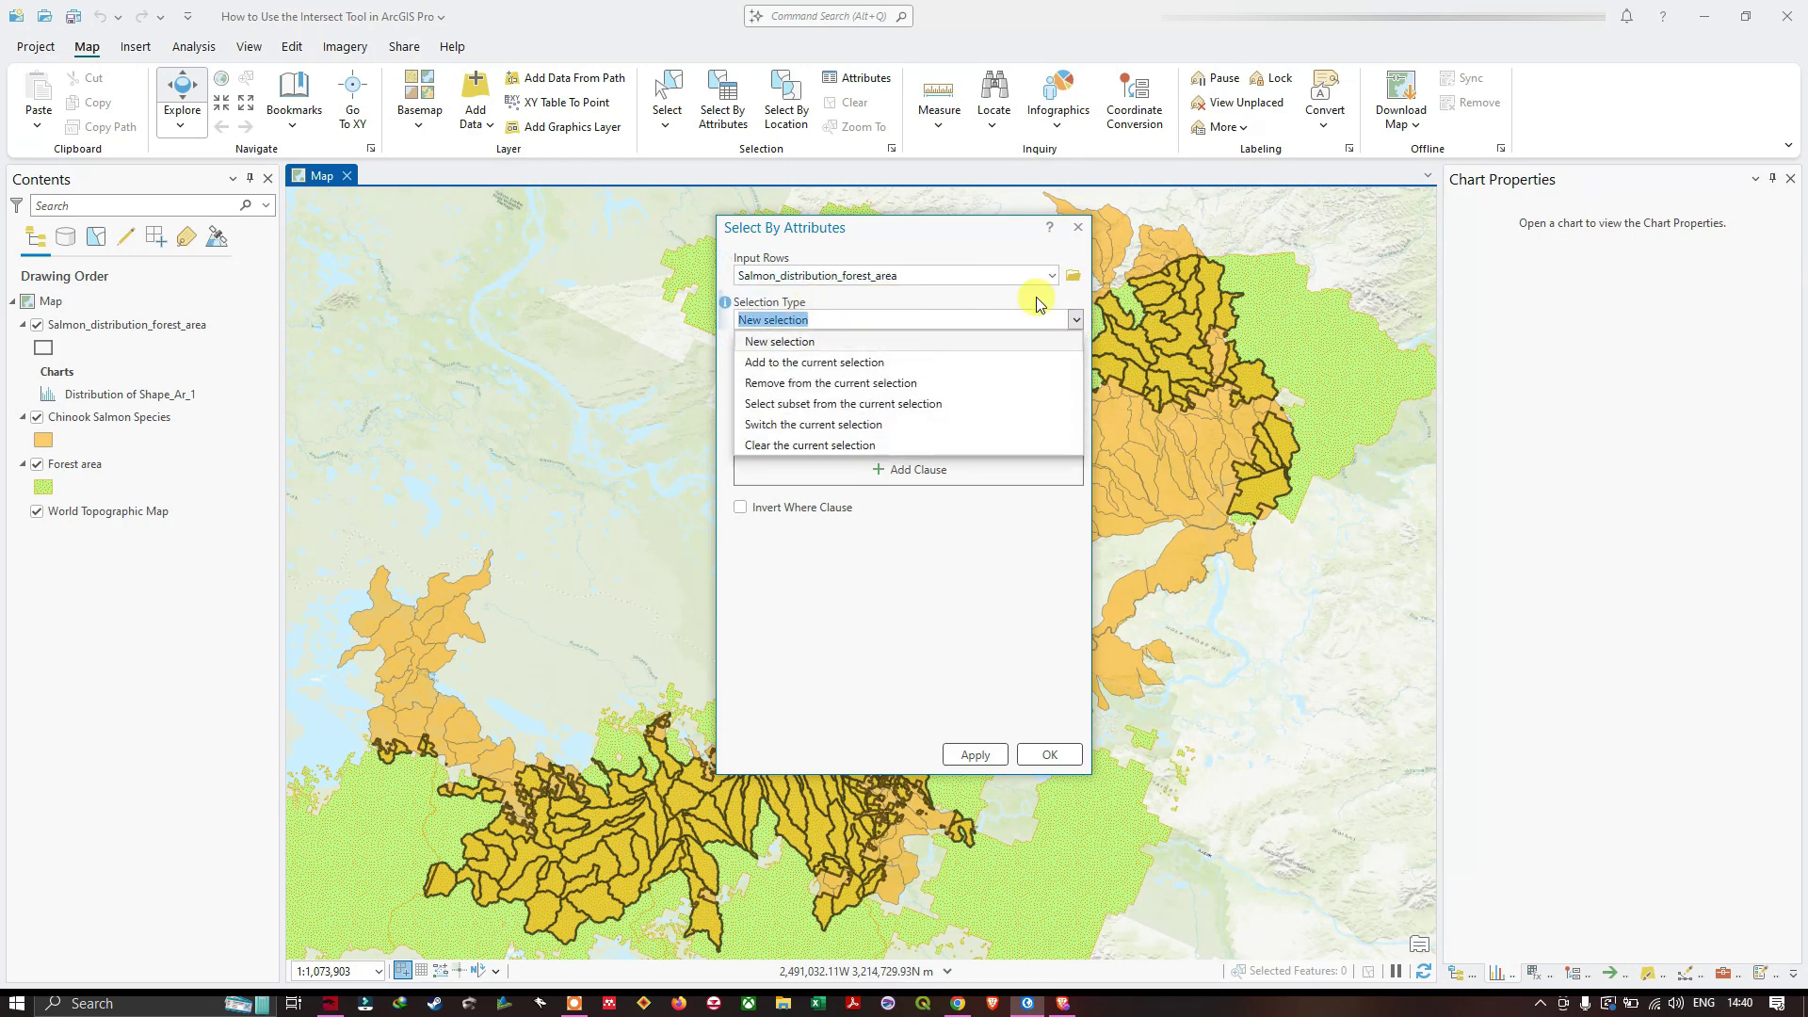
{"action": "left_click", "coordinate": [806, 342]}
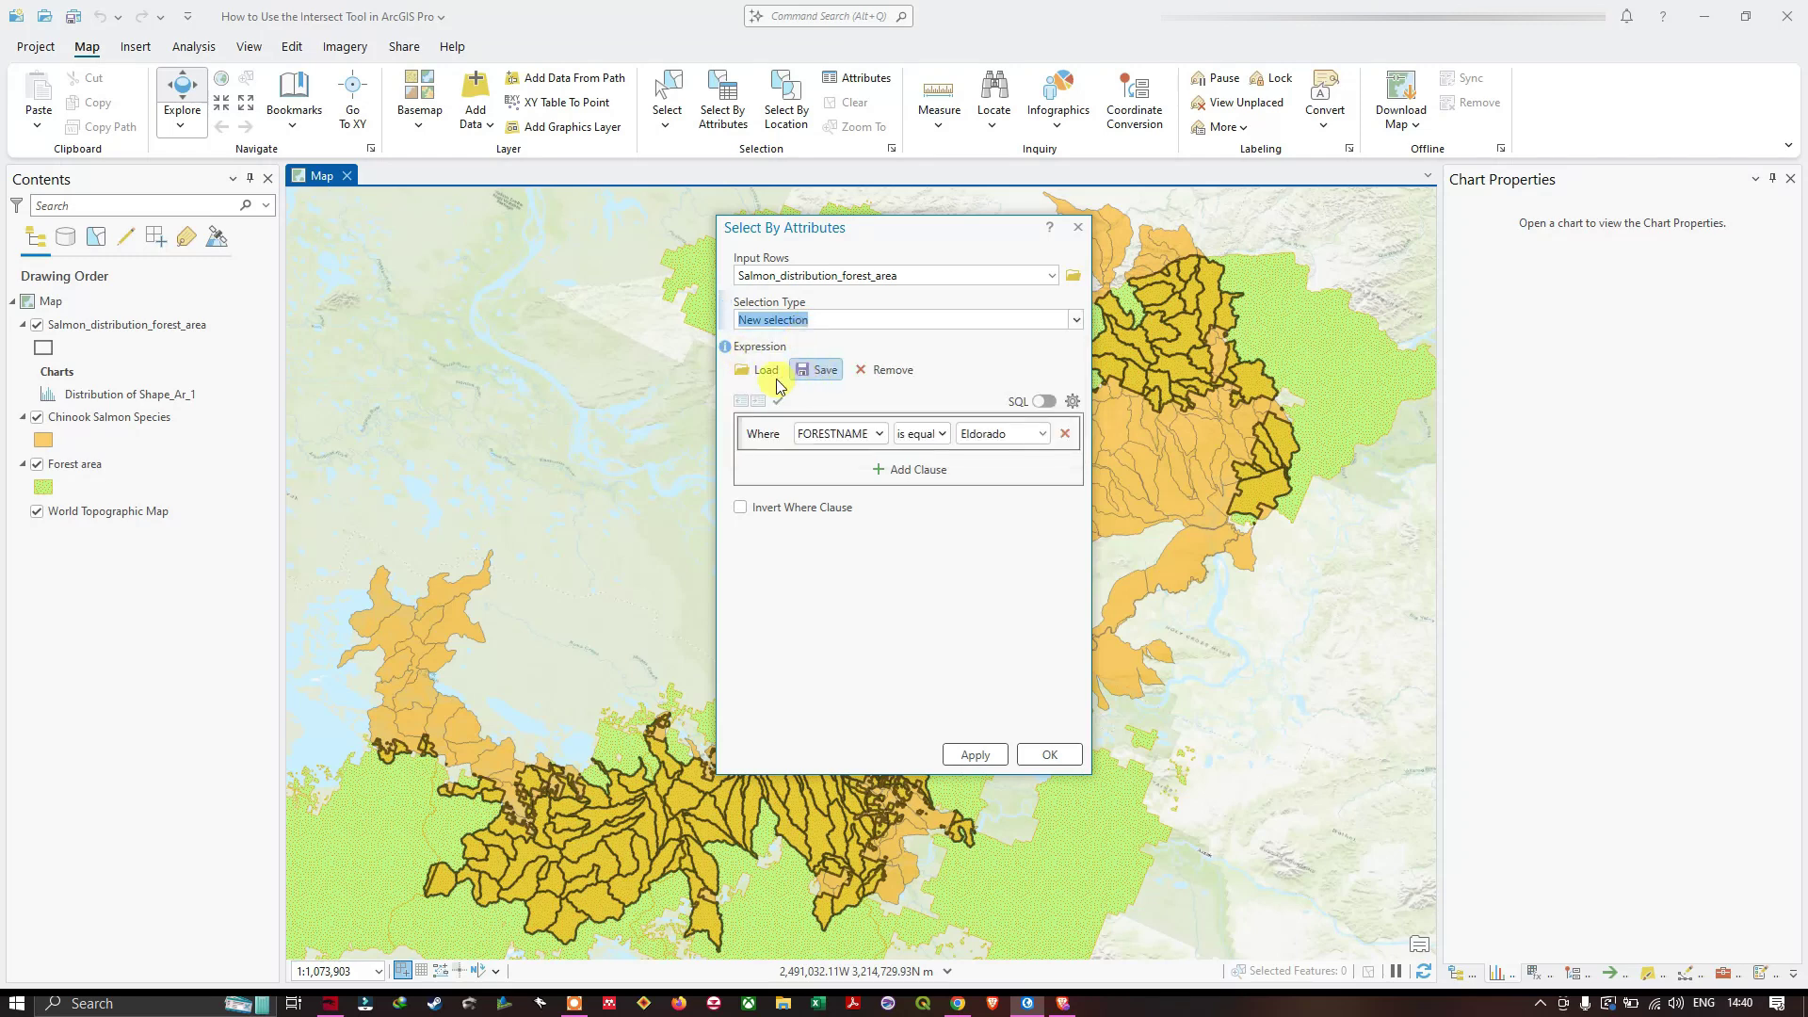
Set the selection expression to where FORESTNAME is equal to Sector_4
{"action": "left_click", "coordinate": [883, 436]}
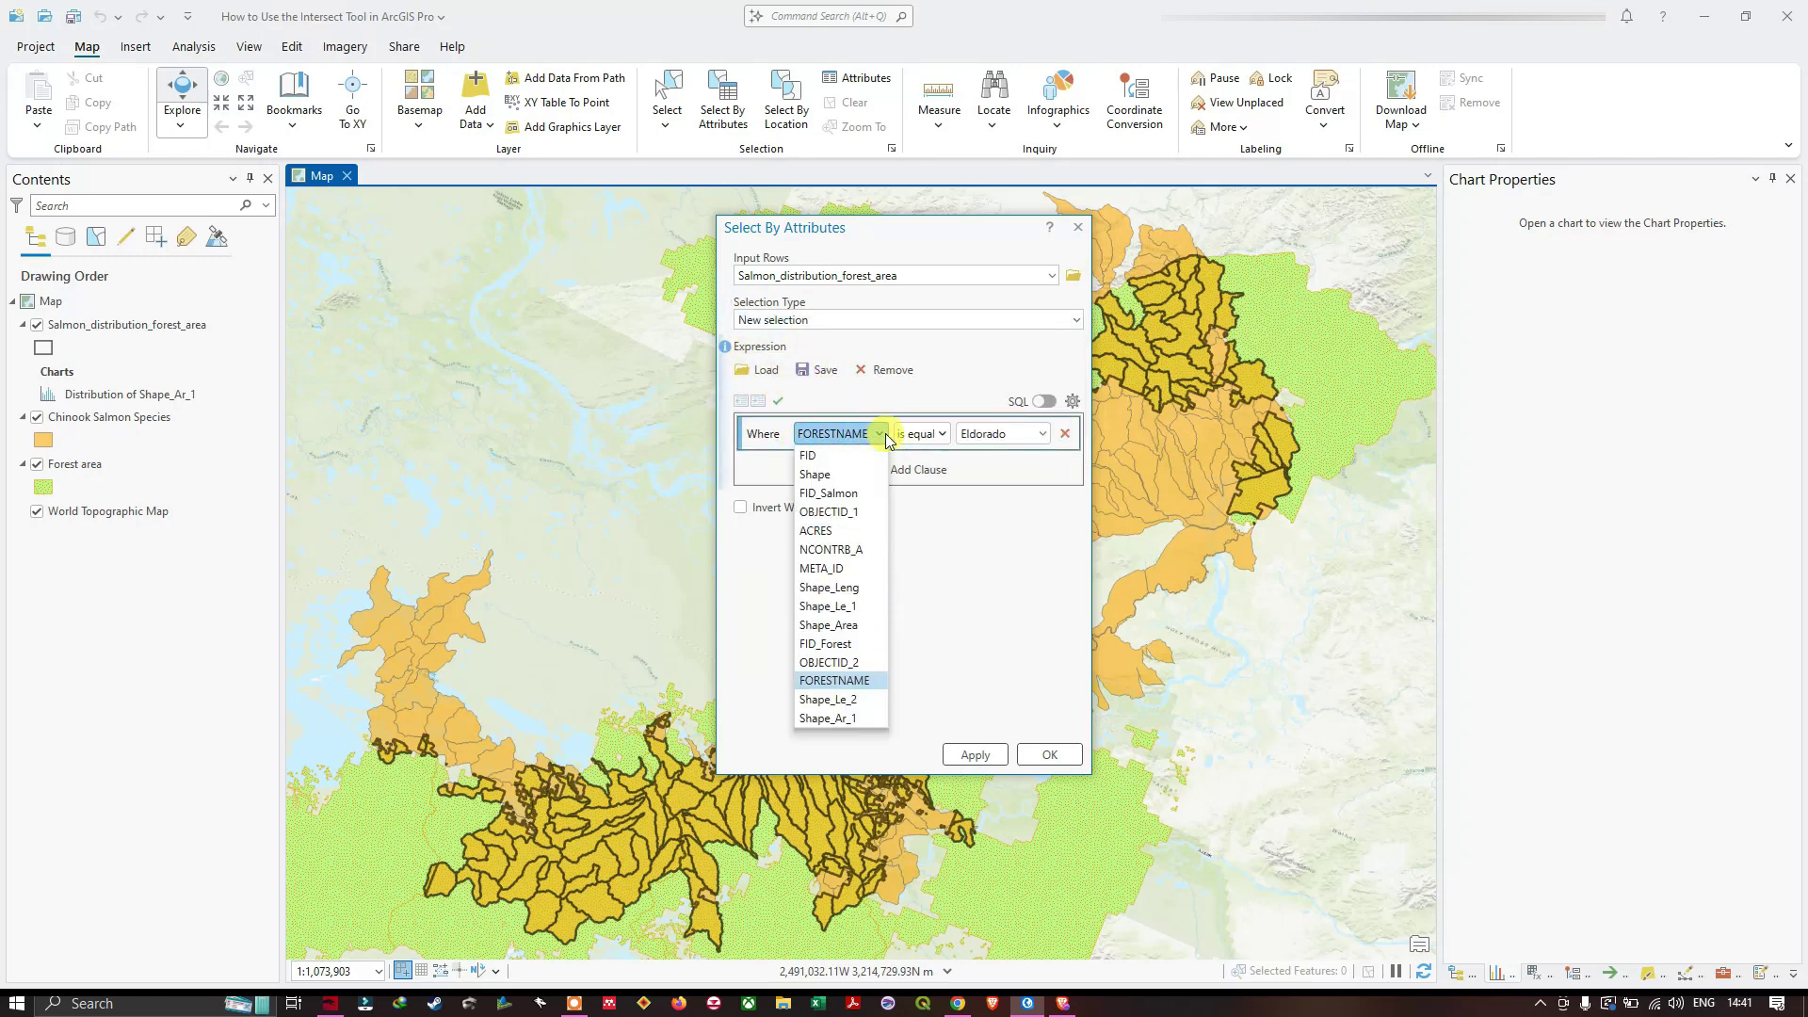
{"action": "left_click", "coordinate": [873, 678]}
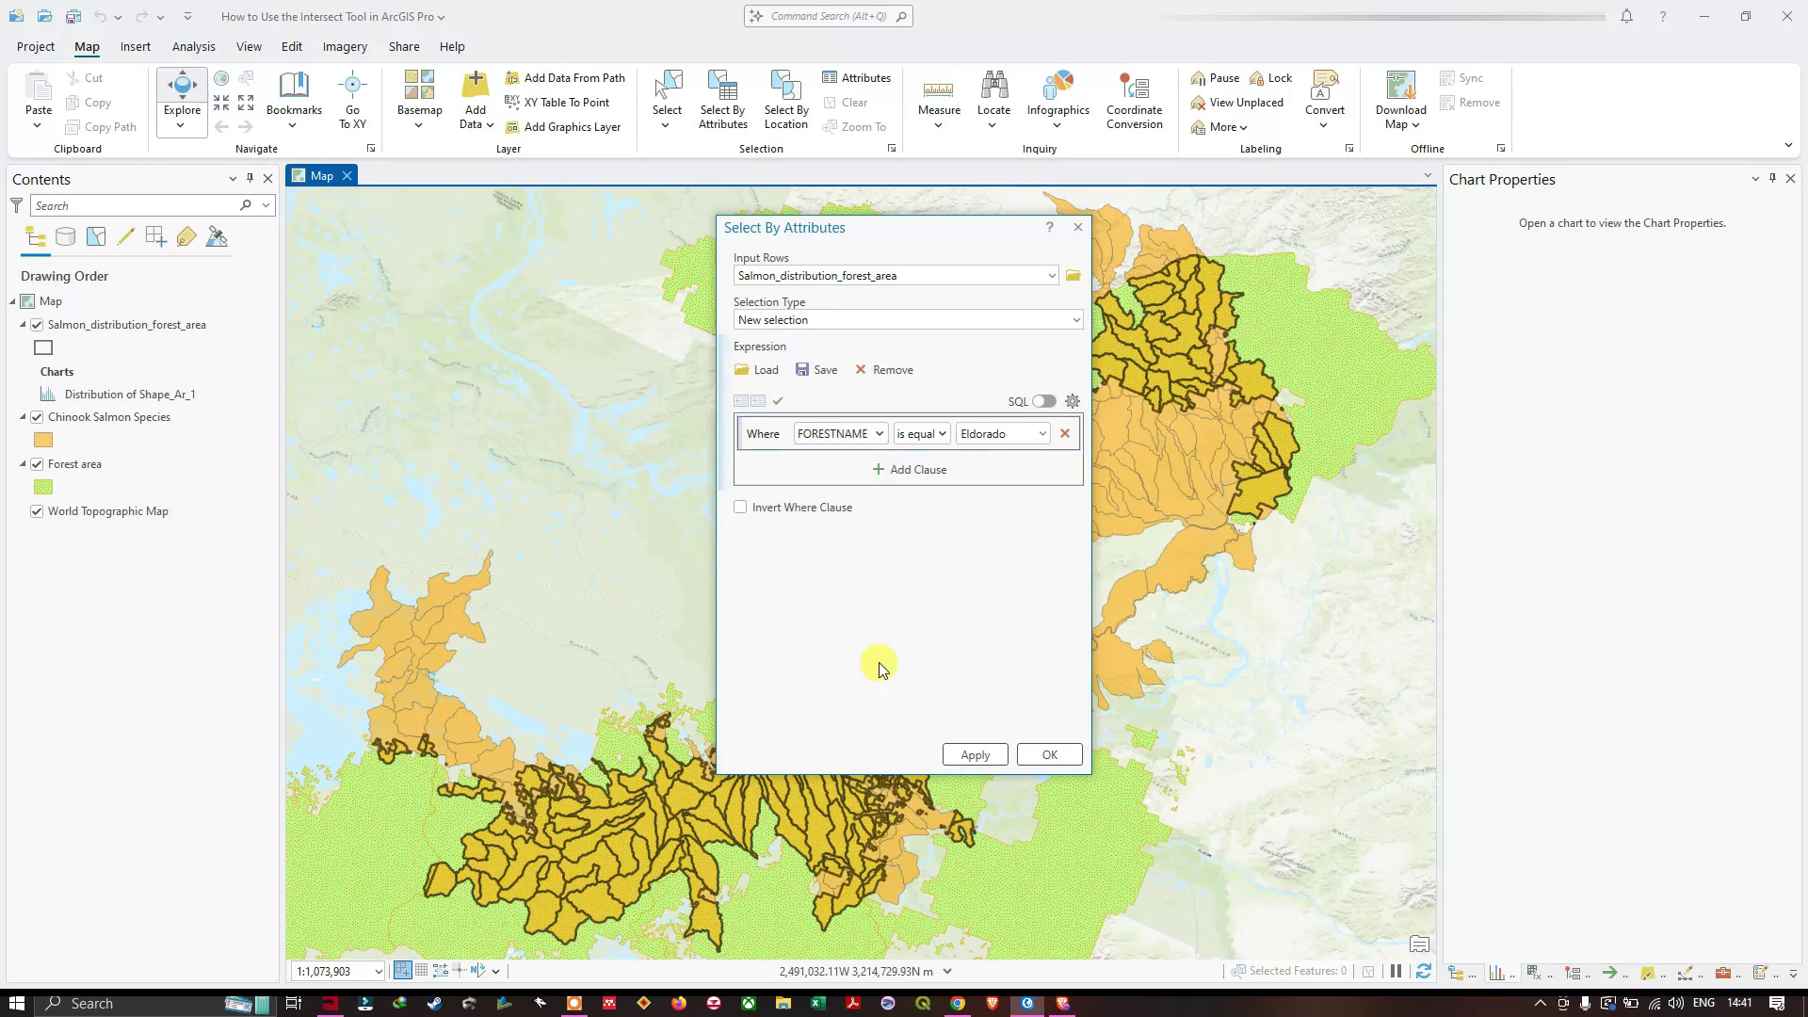
{"action": "left_click", "coordinate": [945, 442]}
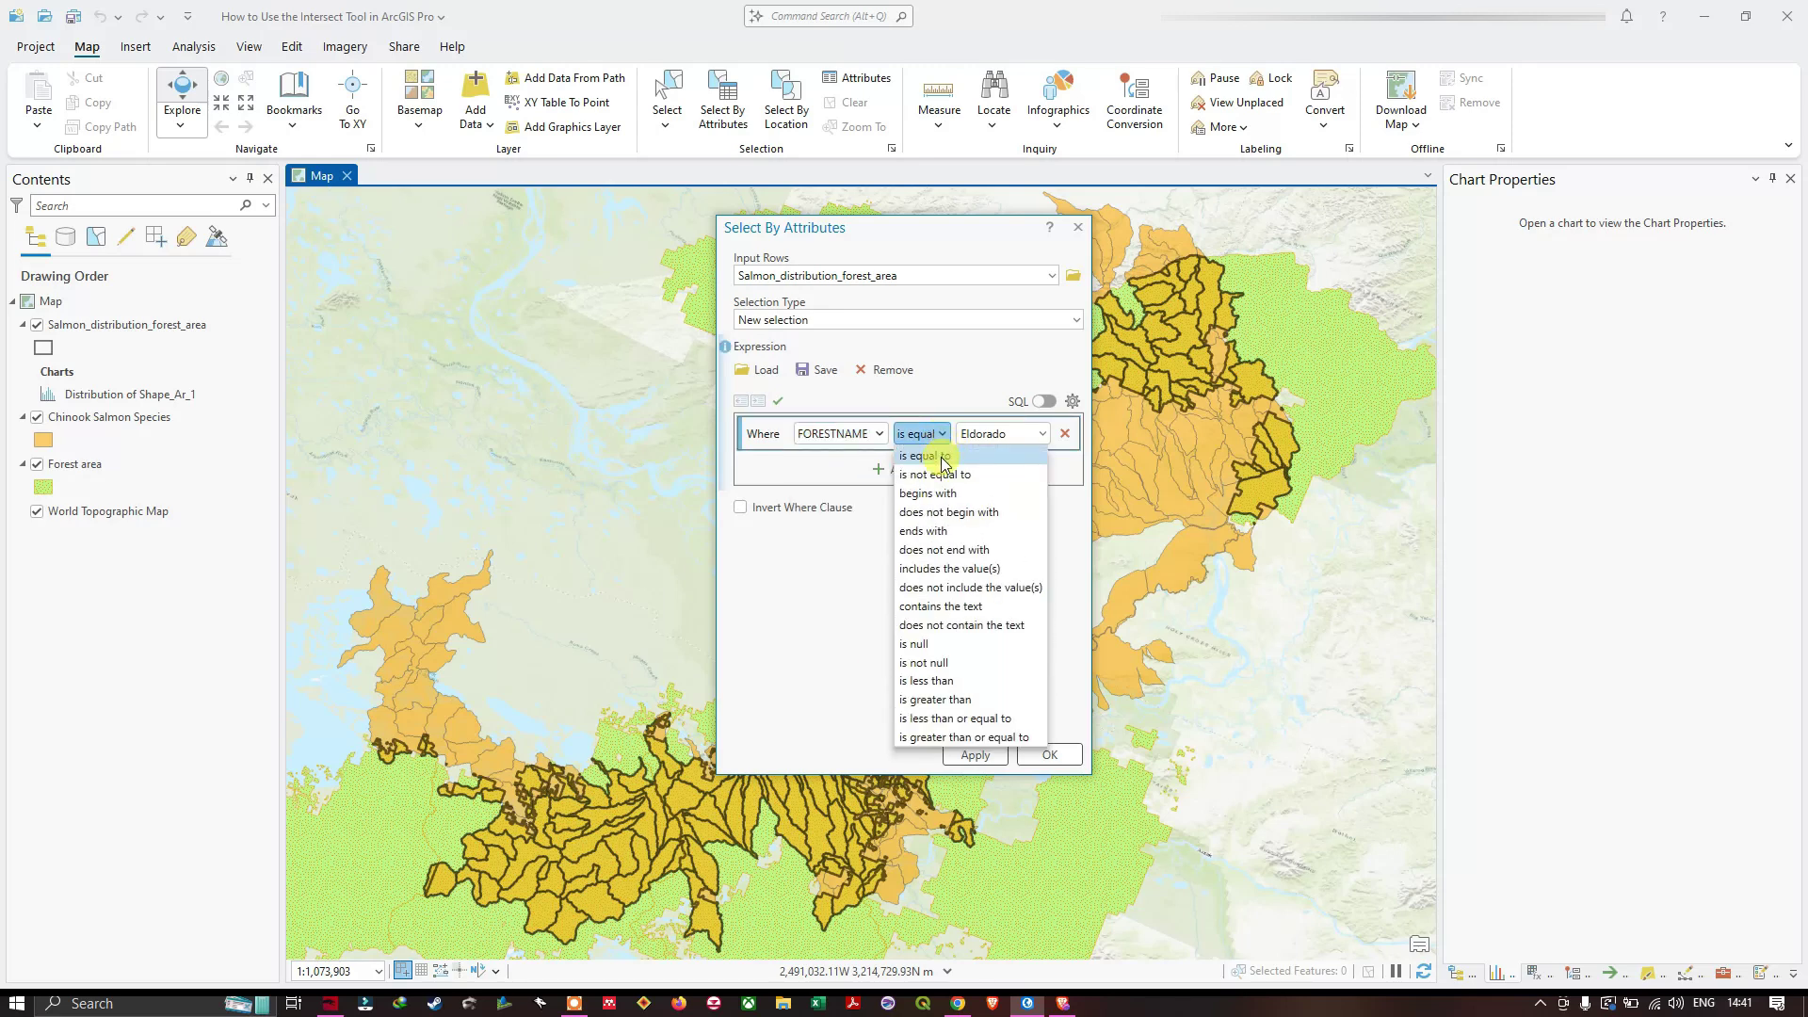
{"action": "left_click", "coordinate": [934, 456]}
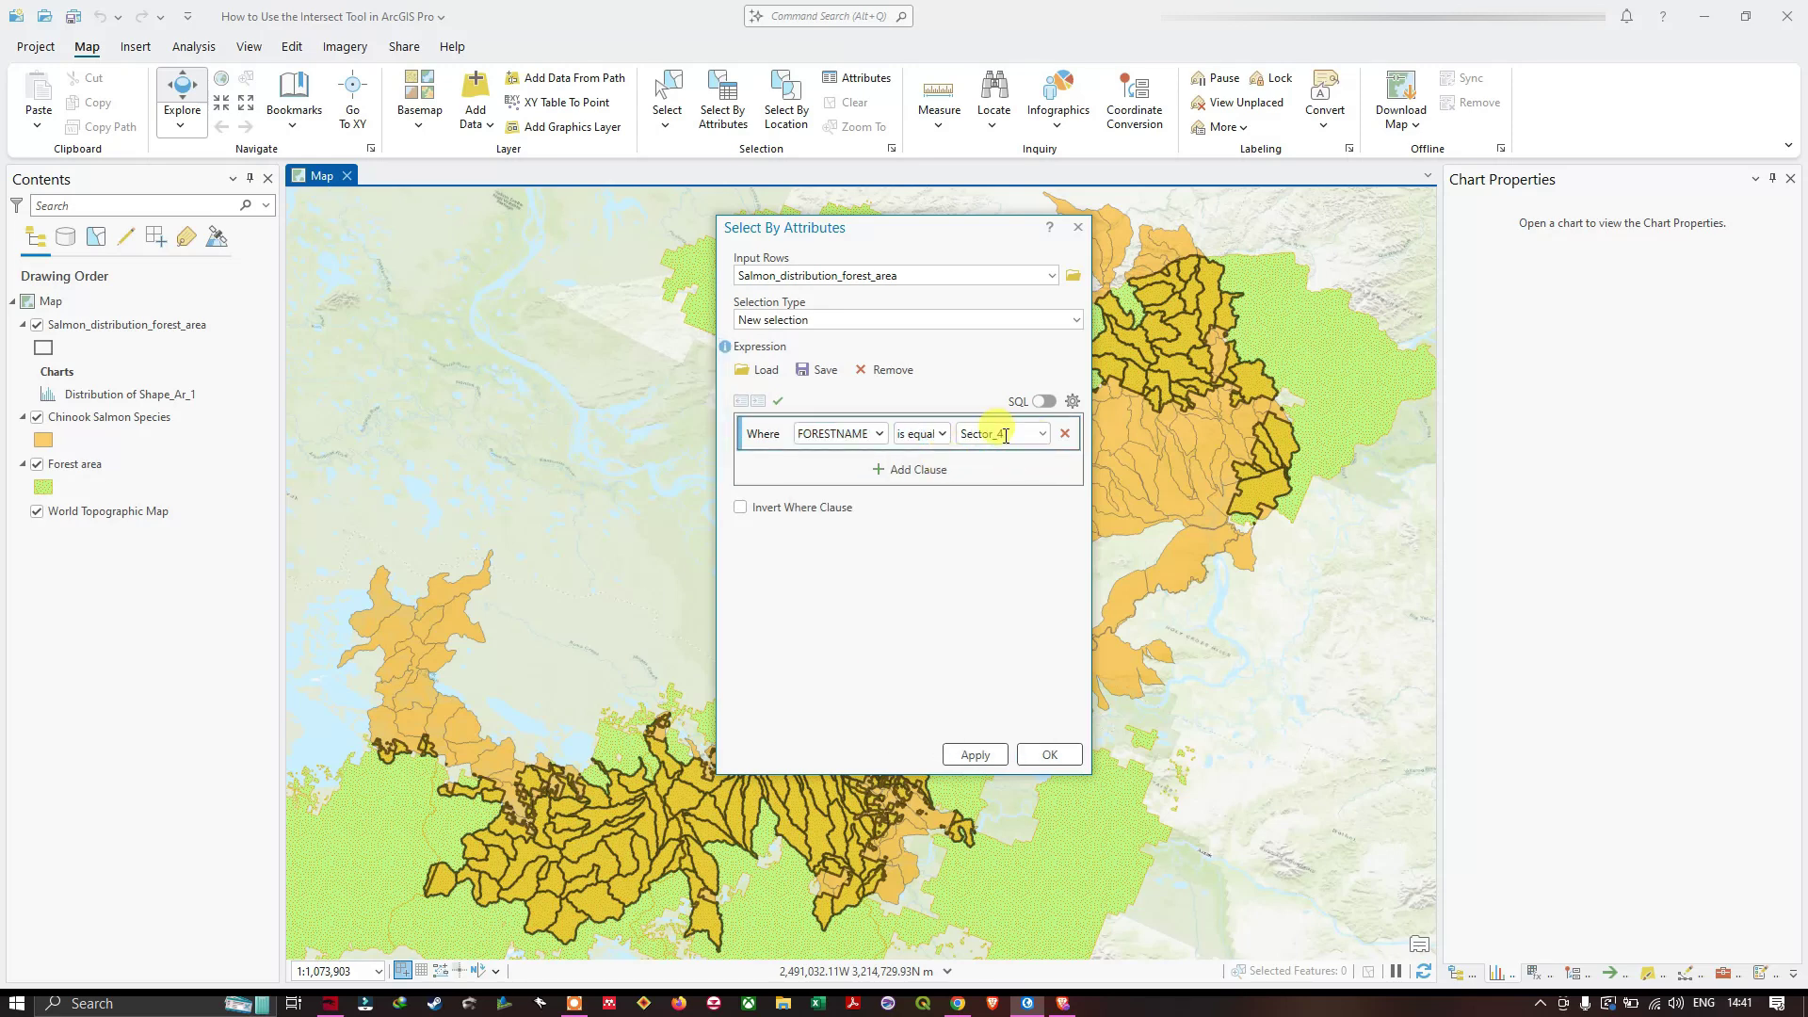
Change the FORESTNAME value in the selection expression to Sector_7 and move the Select By Attributes dialog clear of the map
{"action": "left_click", "coordinate": [1040, 436]}
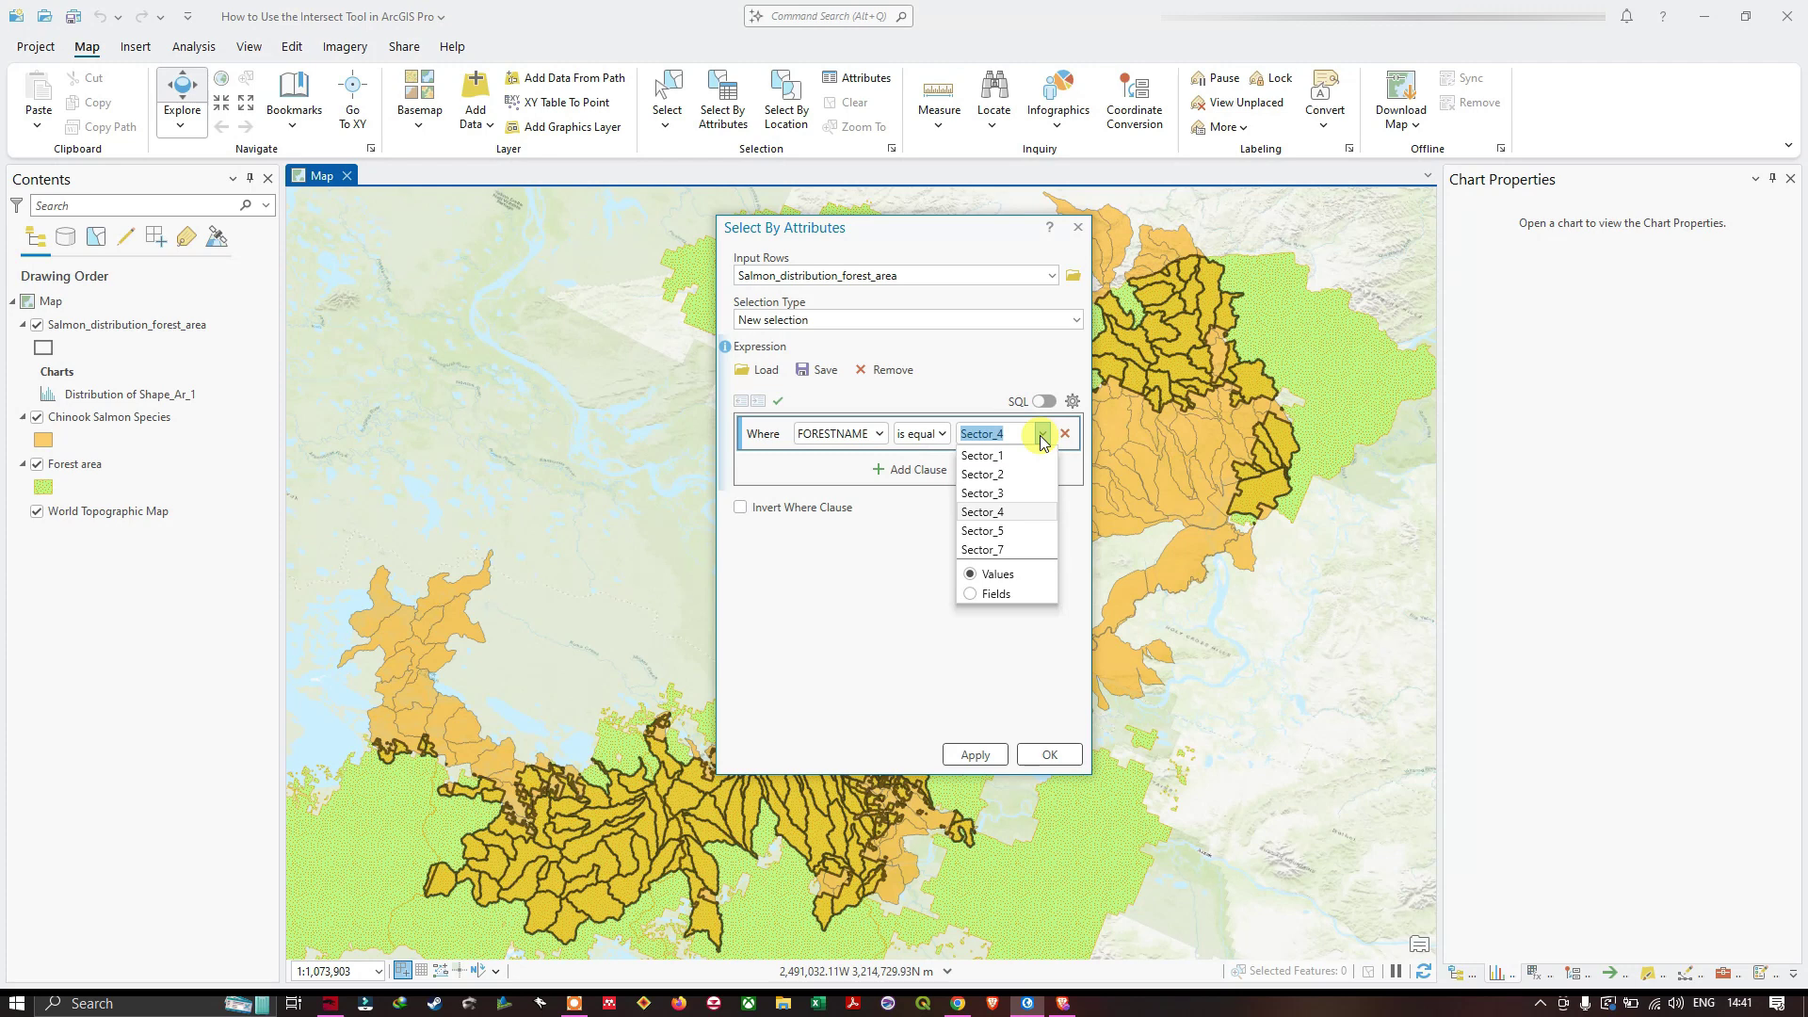
{"action": "left_click", "coordinate": [1005, 550]}
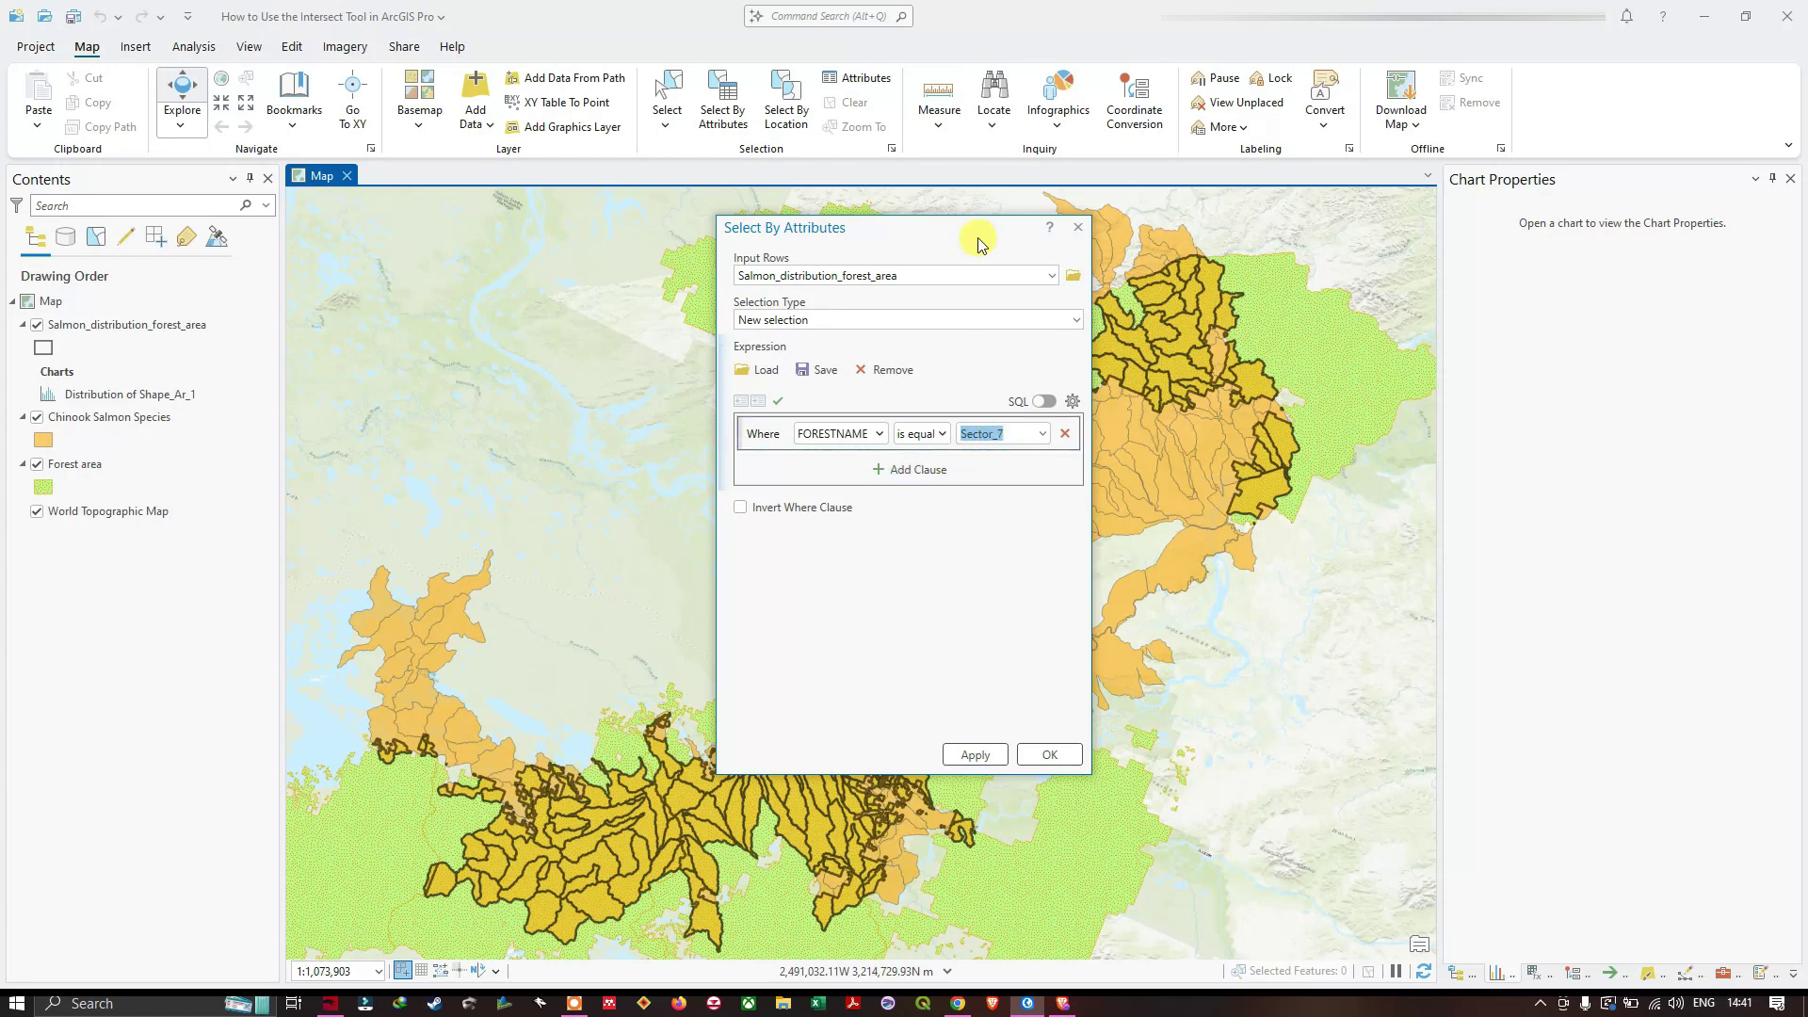
{"action": "left_click_drag", "start_coordinate": [978, 243], "coordinate": [1632, 332]}
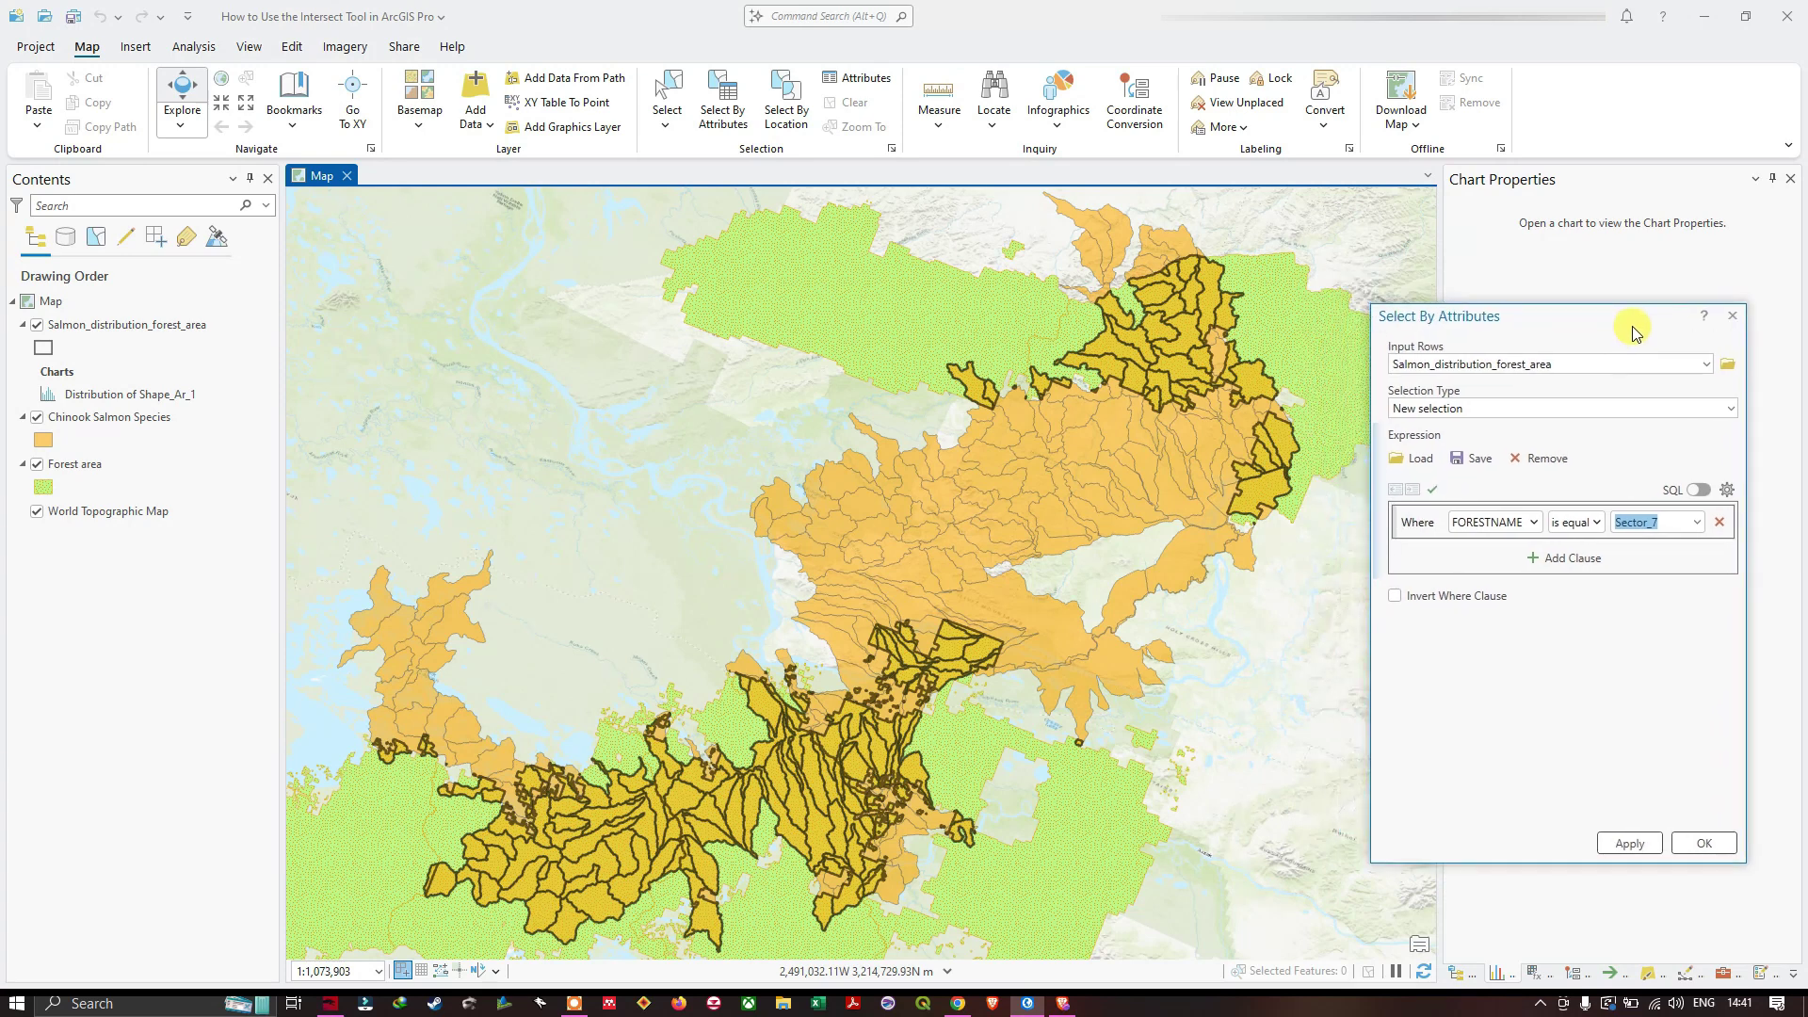
Turn on labels for the Forest area layer to show the sector names on the map
{"action": "left_click", "coordinate": [94, 465]}
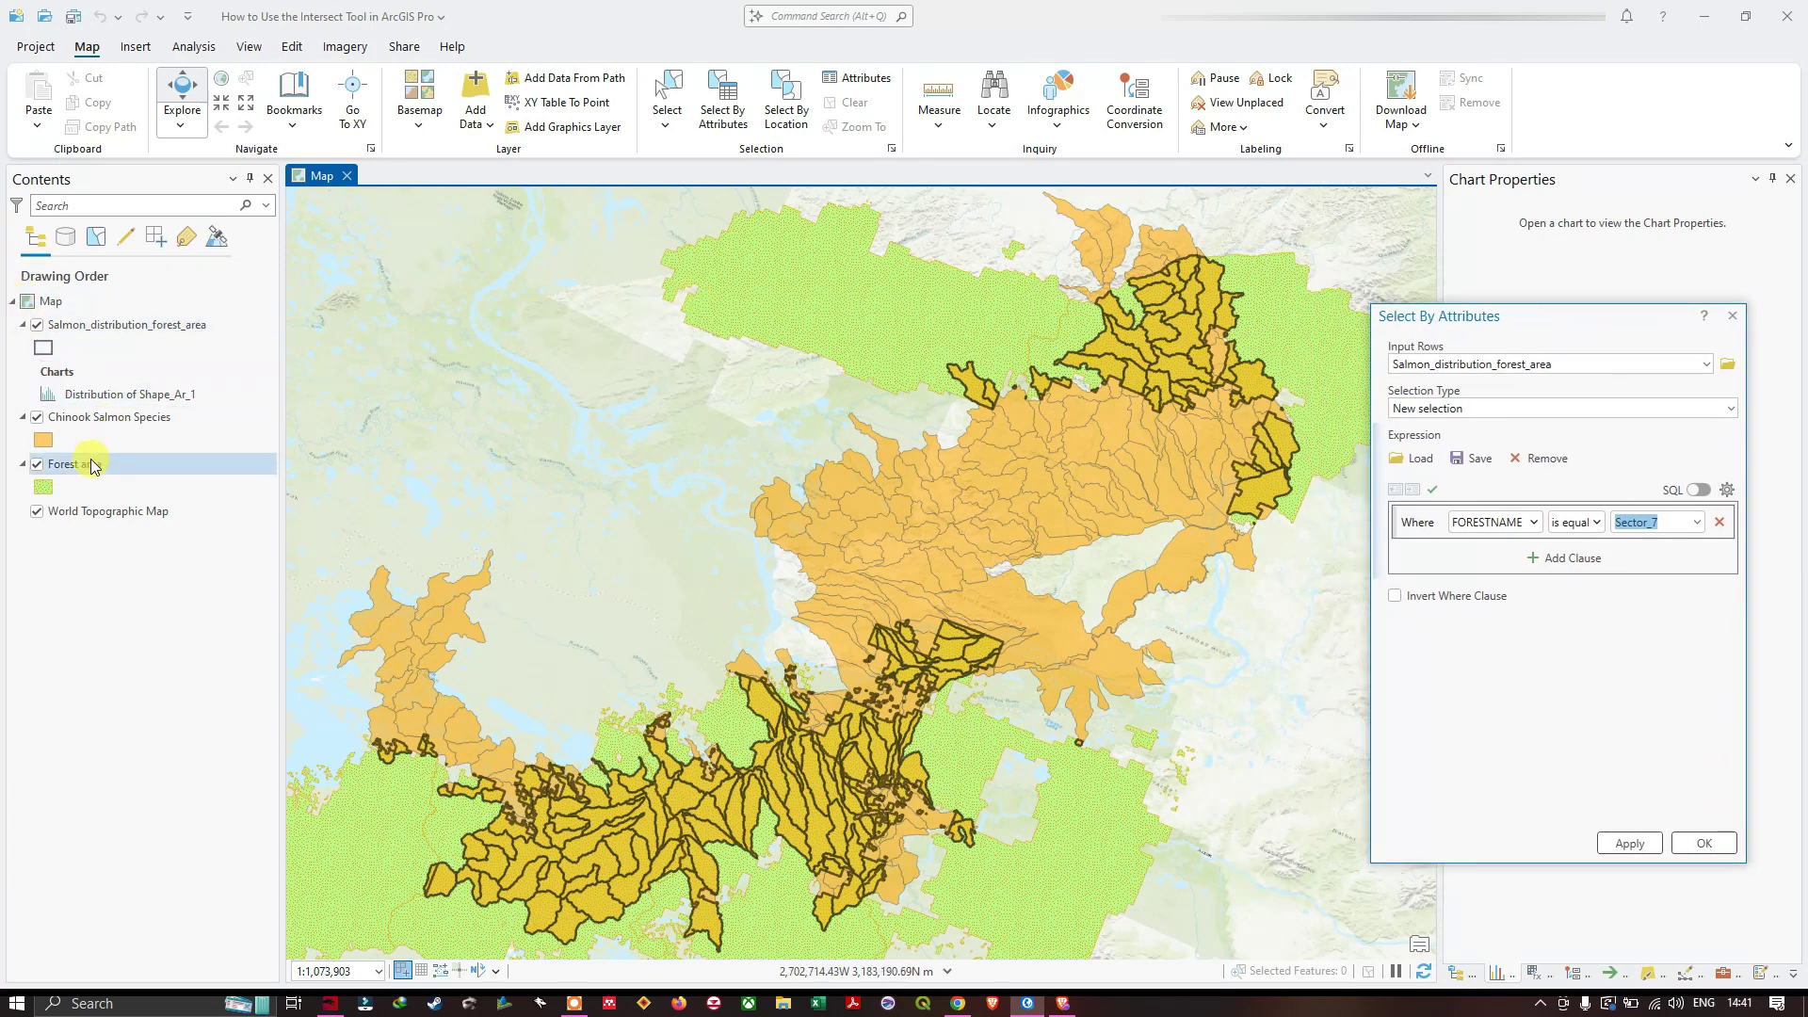
{"action": "right_click", "coordinate": [94, 464]}
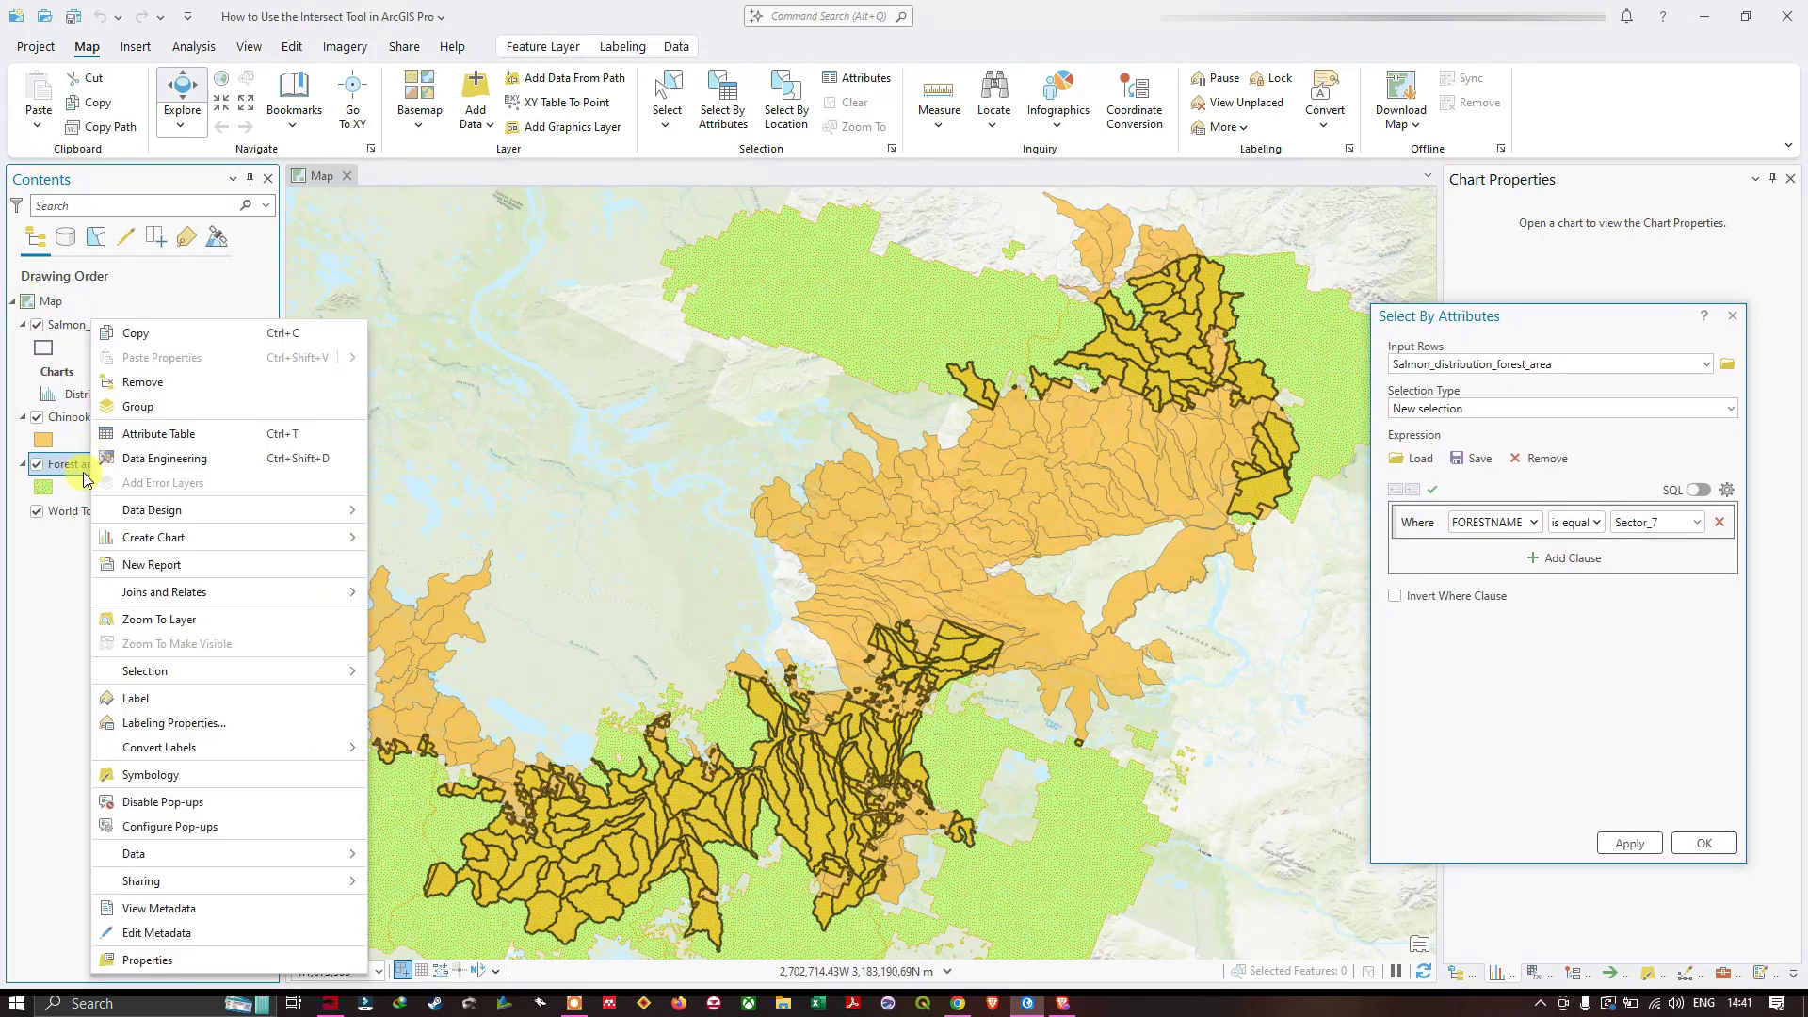
{"action": "left_click", "coordinate": [162, 699]}
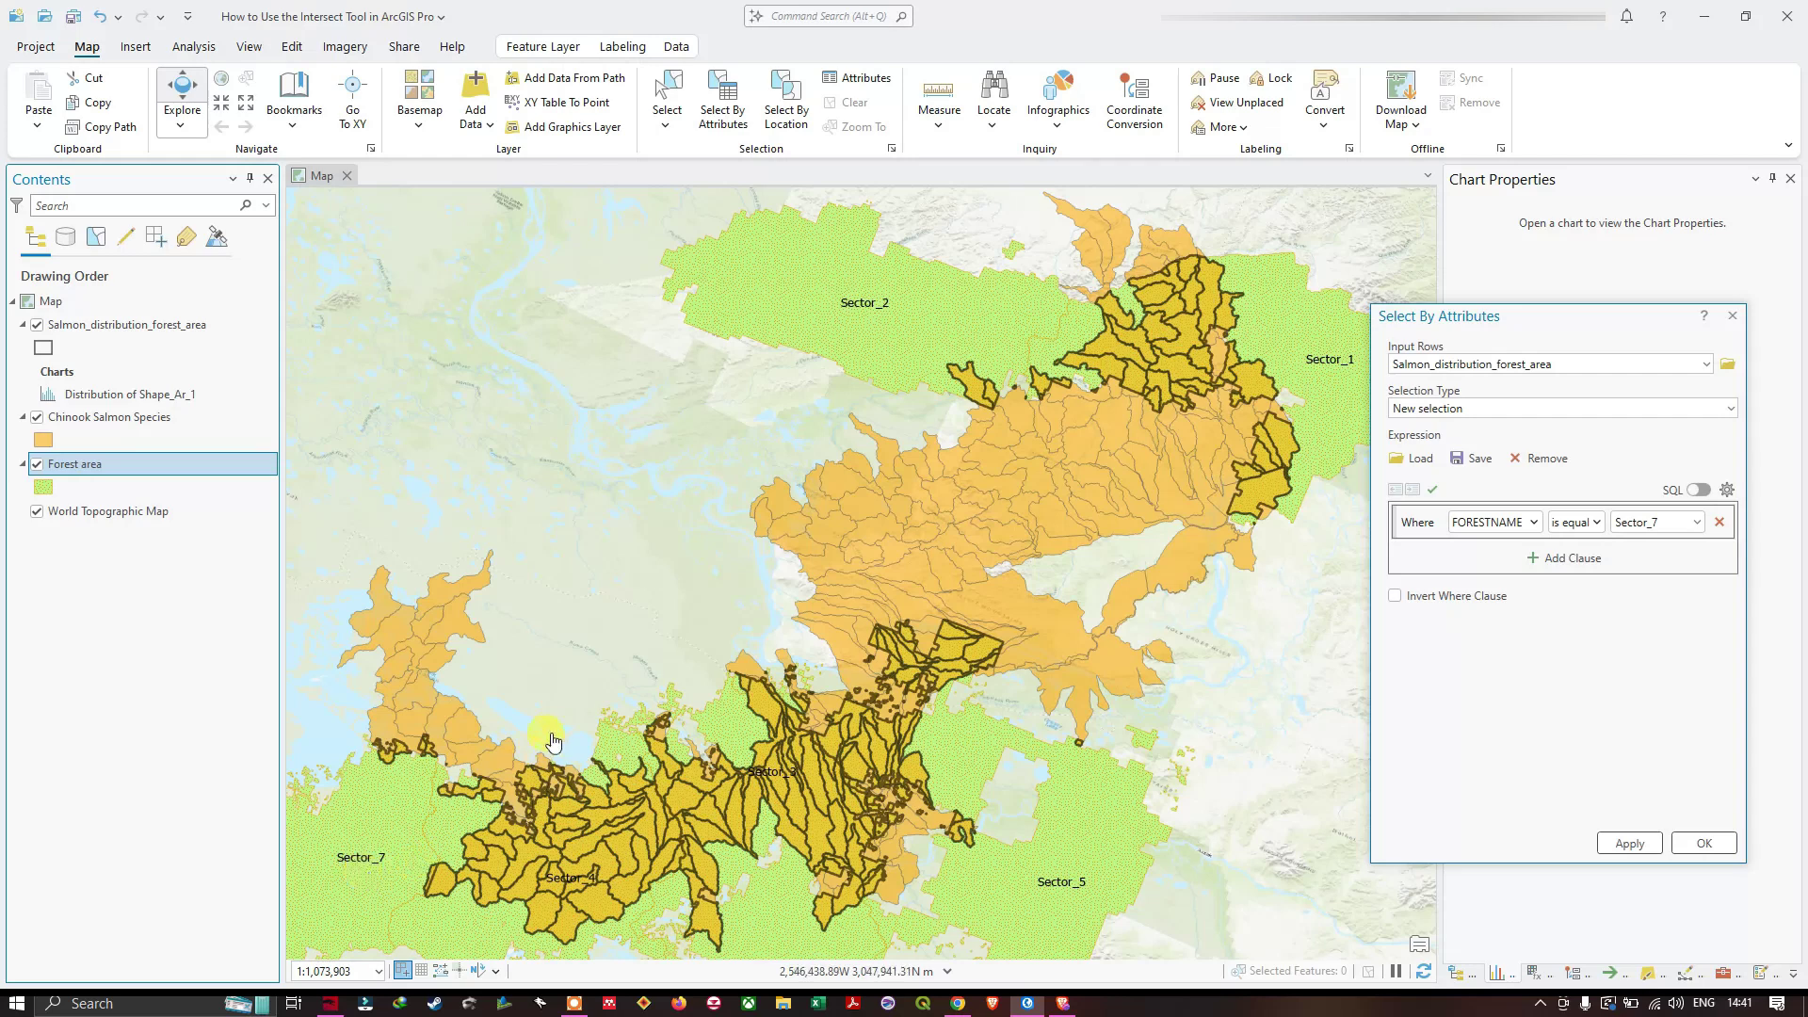
Run the Sector_7 attribute selection on Salmon_distribution_forest_area and close the selection dialog
{"action": "left_click_drag", "start_coordinate": [566, 735], "coordinate": [924, 453]}
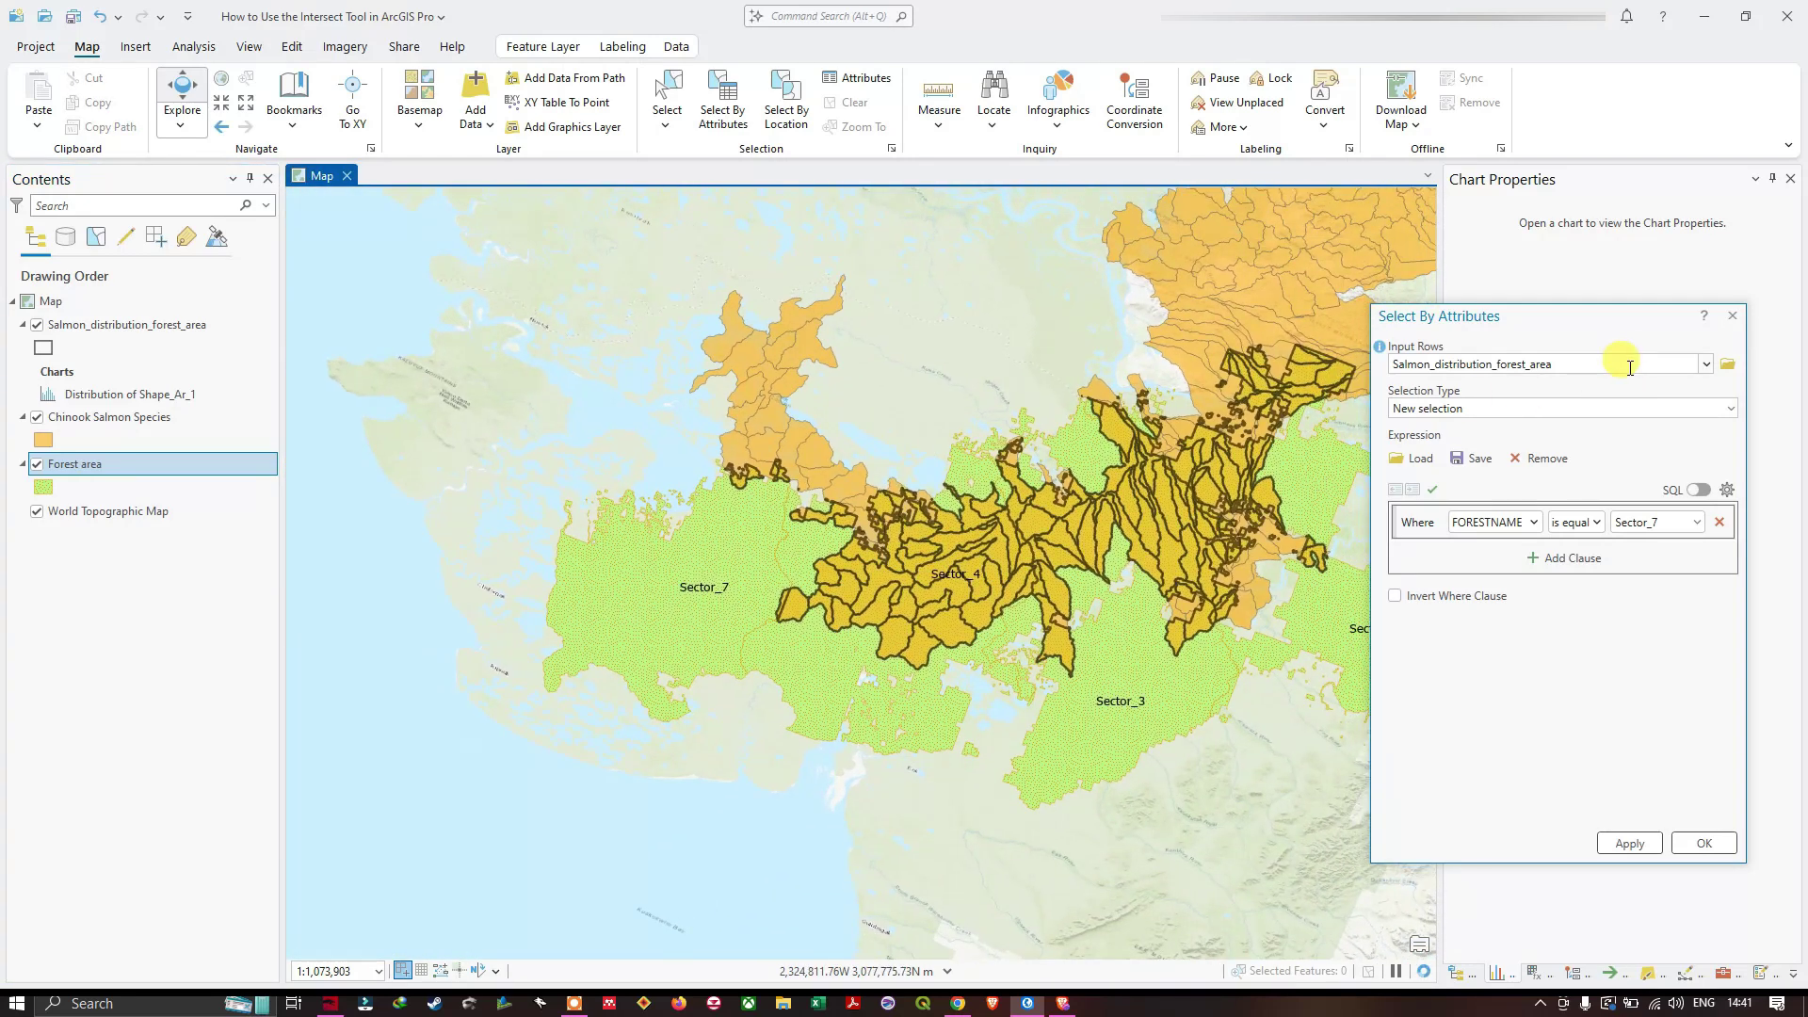
{"action": "left_click", "coordinate": [1622, 843]}
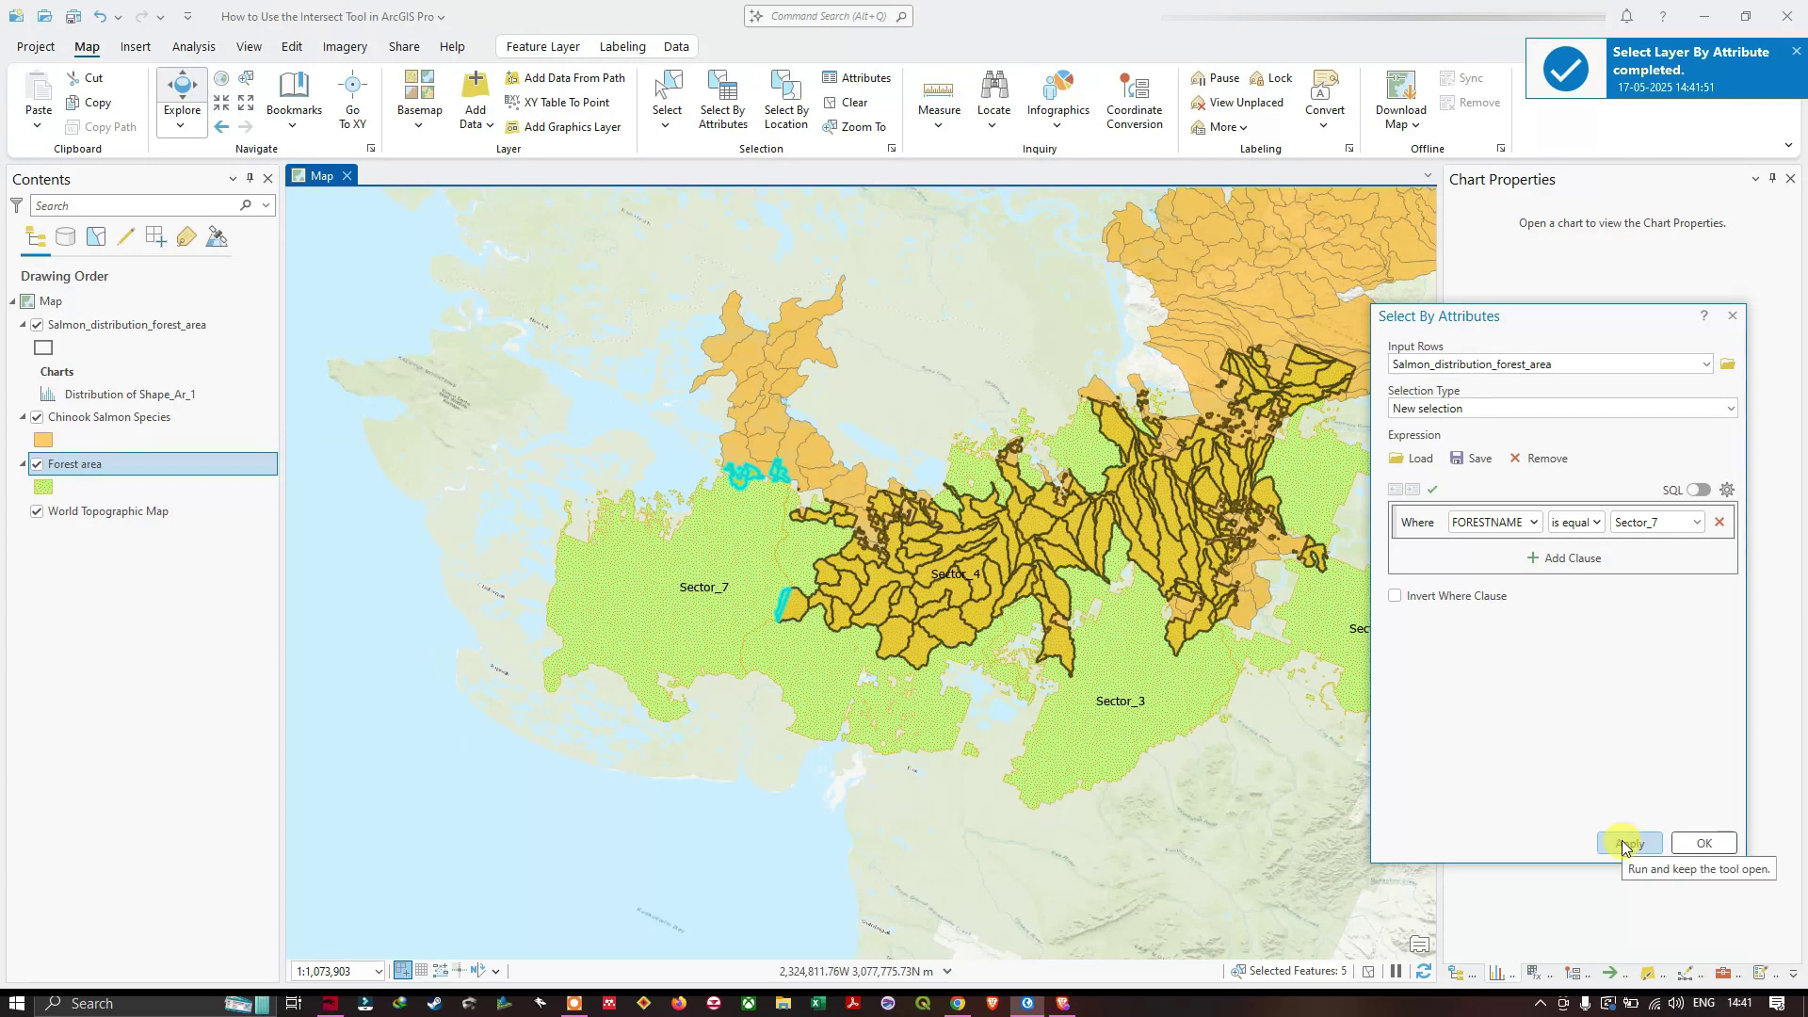
{"action": "left_click", "coordinate": [1706, 842]}
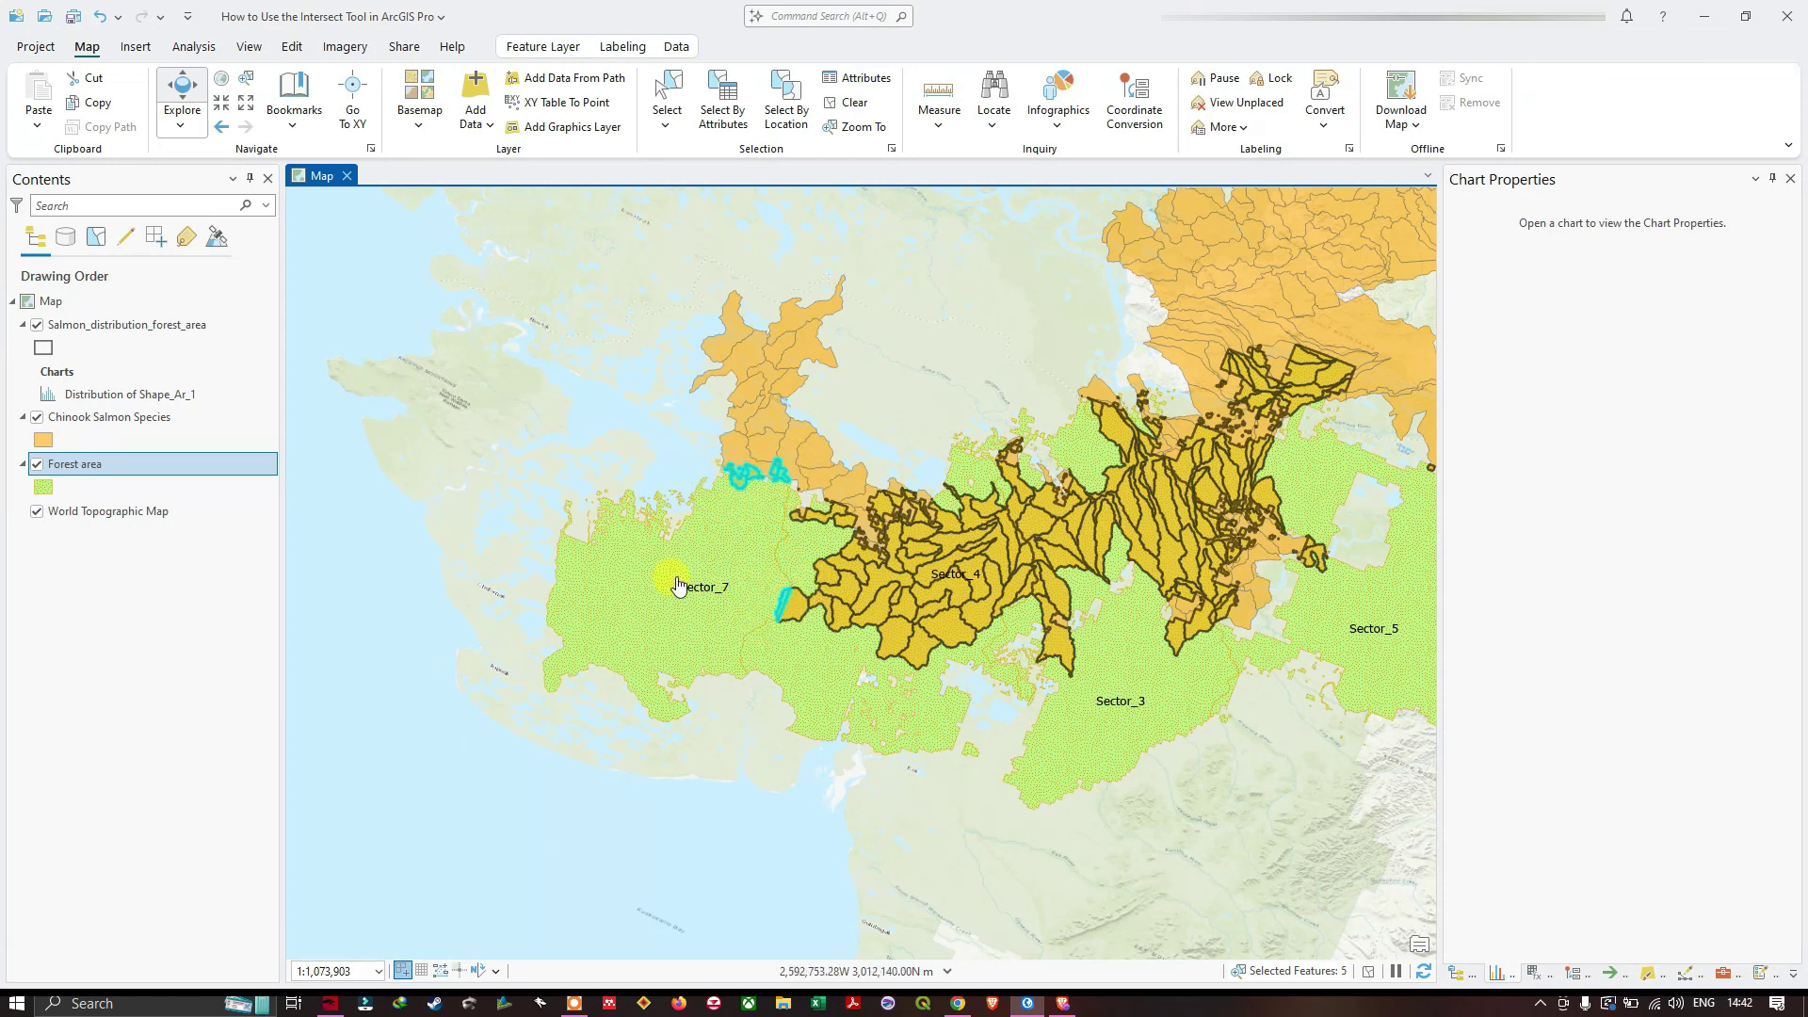
Open the attribute table of Salmon_distribution_forest_area and show only the selected records
{"action": "right_click", "coordinate": [137, 327]}
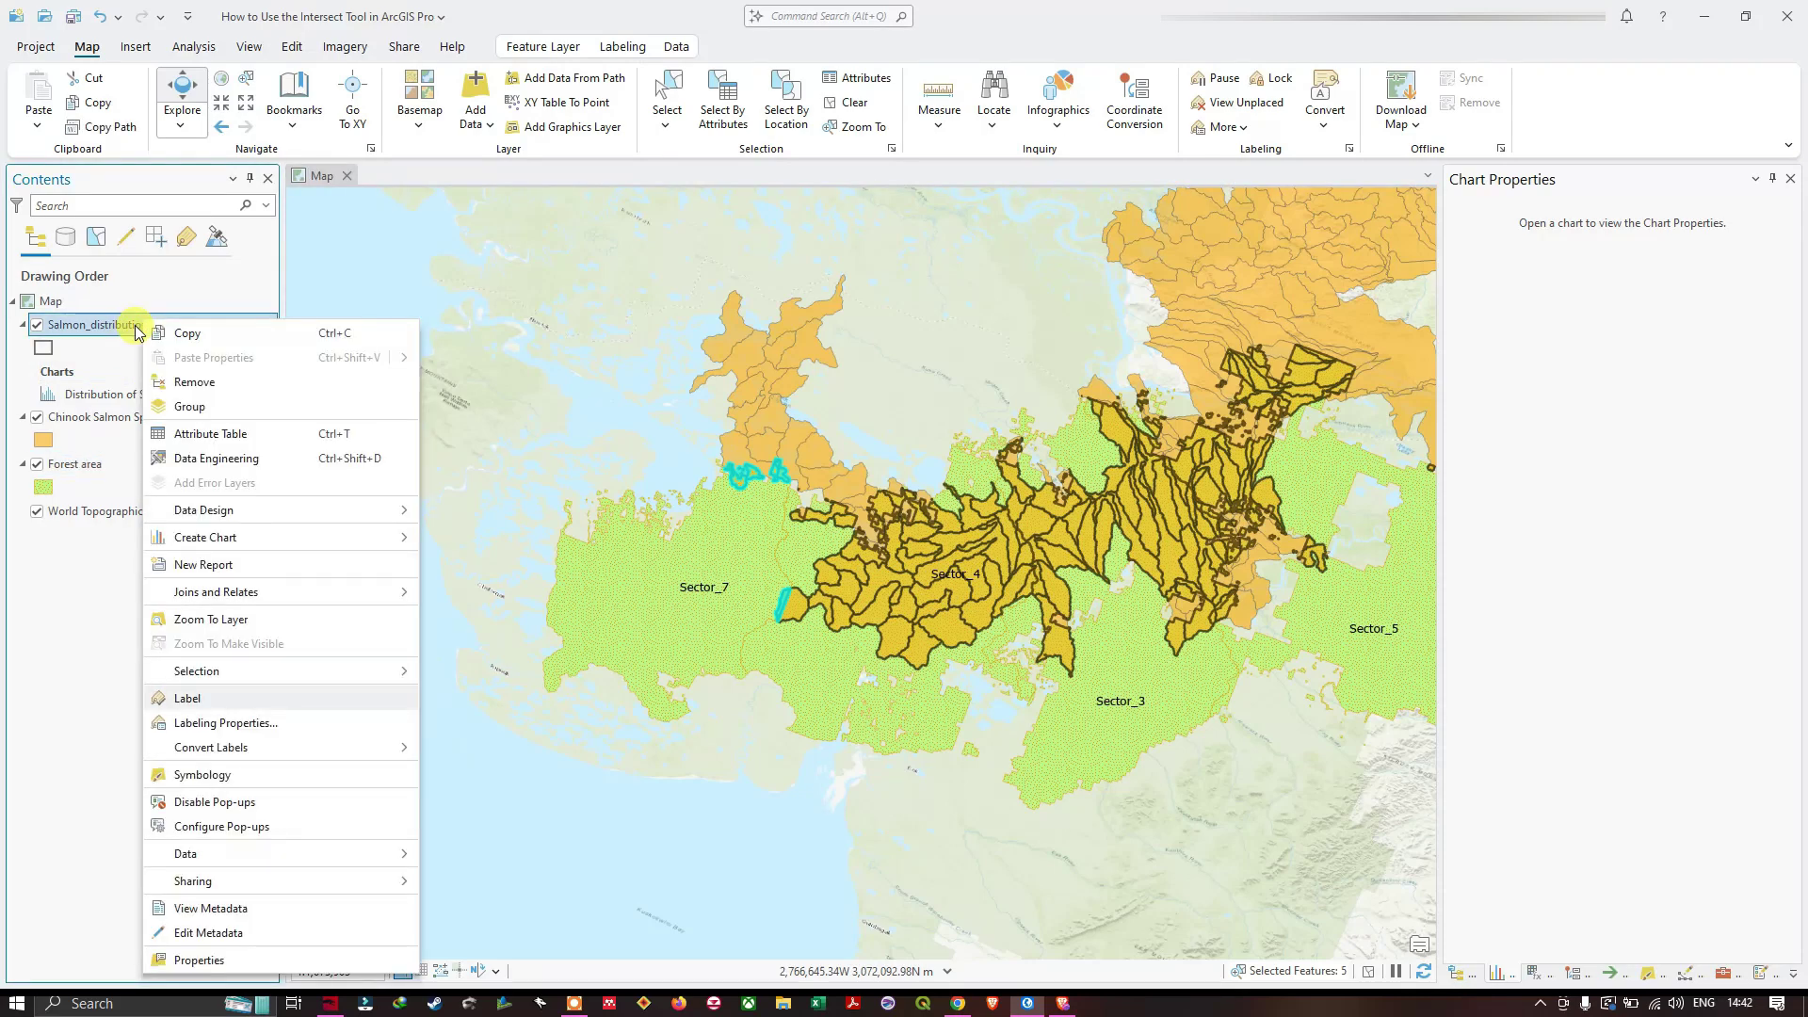
{"action": "left_click", "coordinate": [229, 435]}
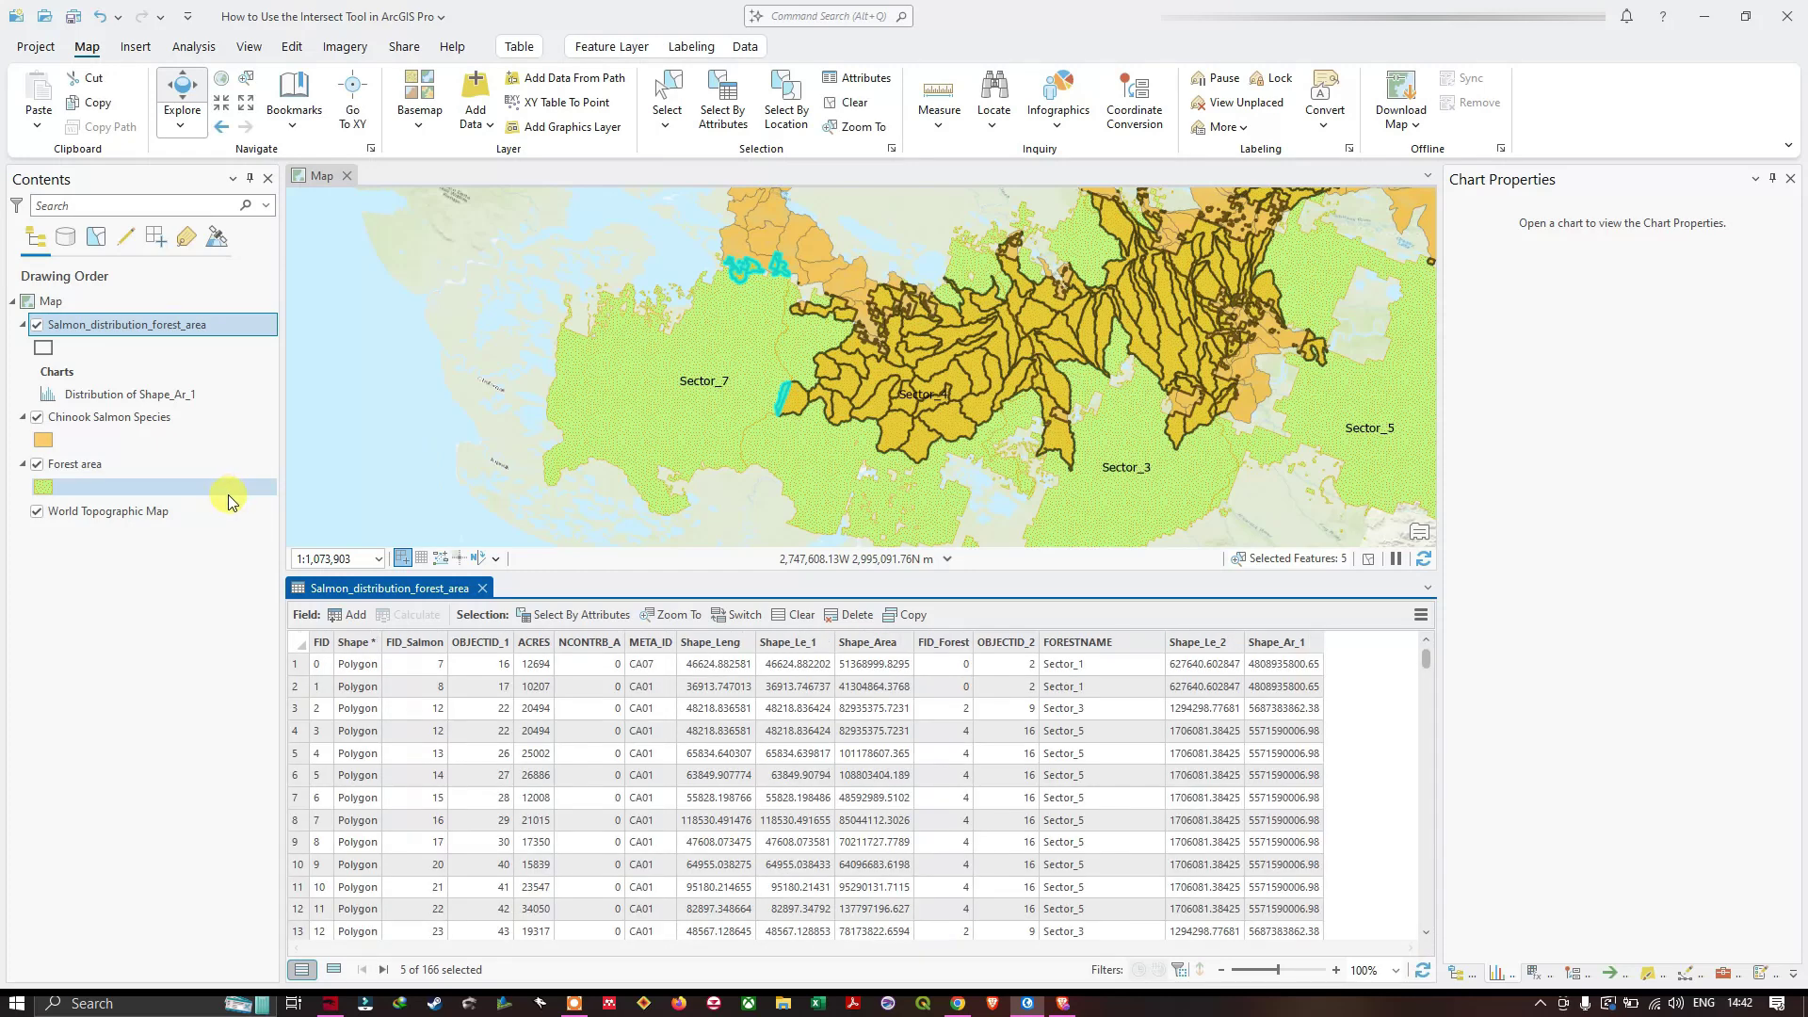
{"action": "left_click", "coordinate": [335, 971]}
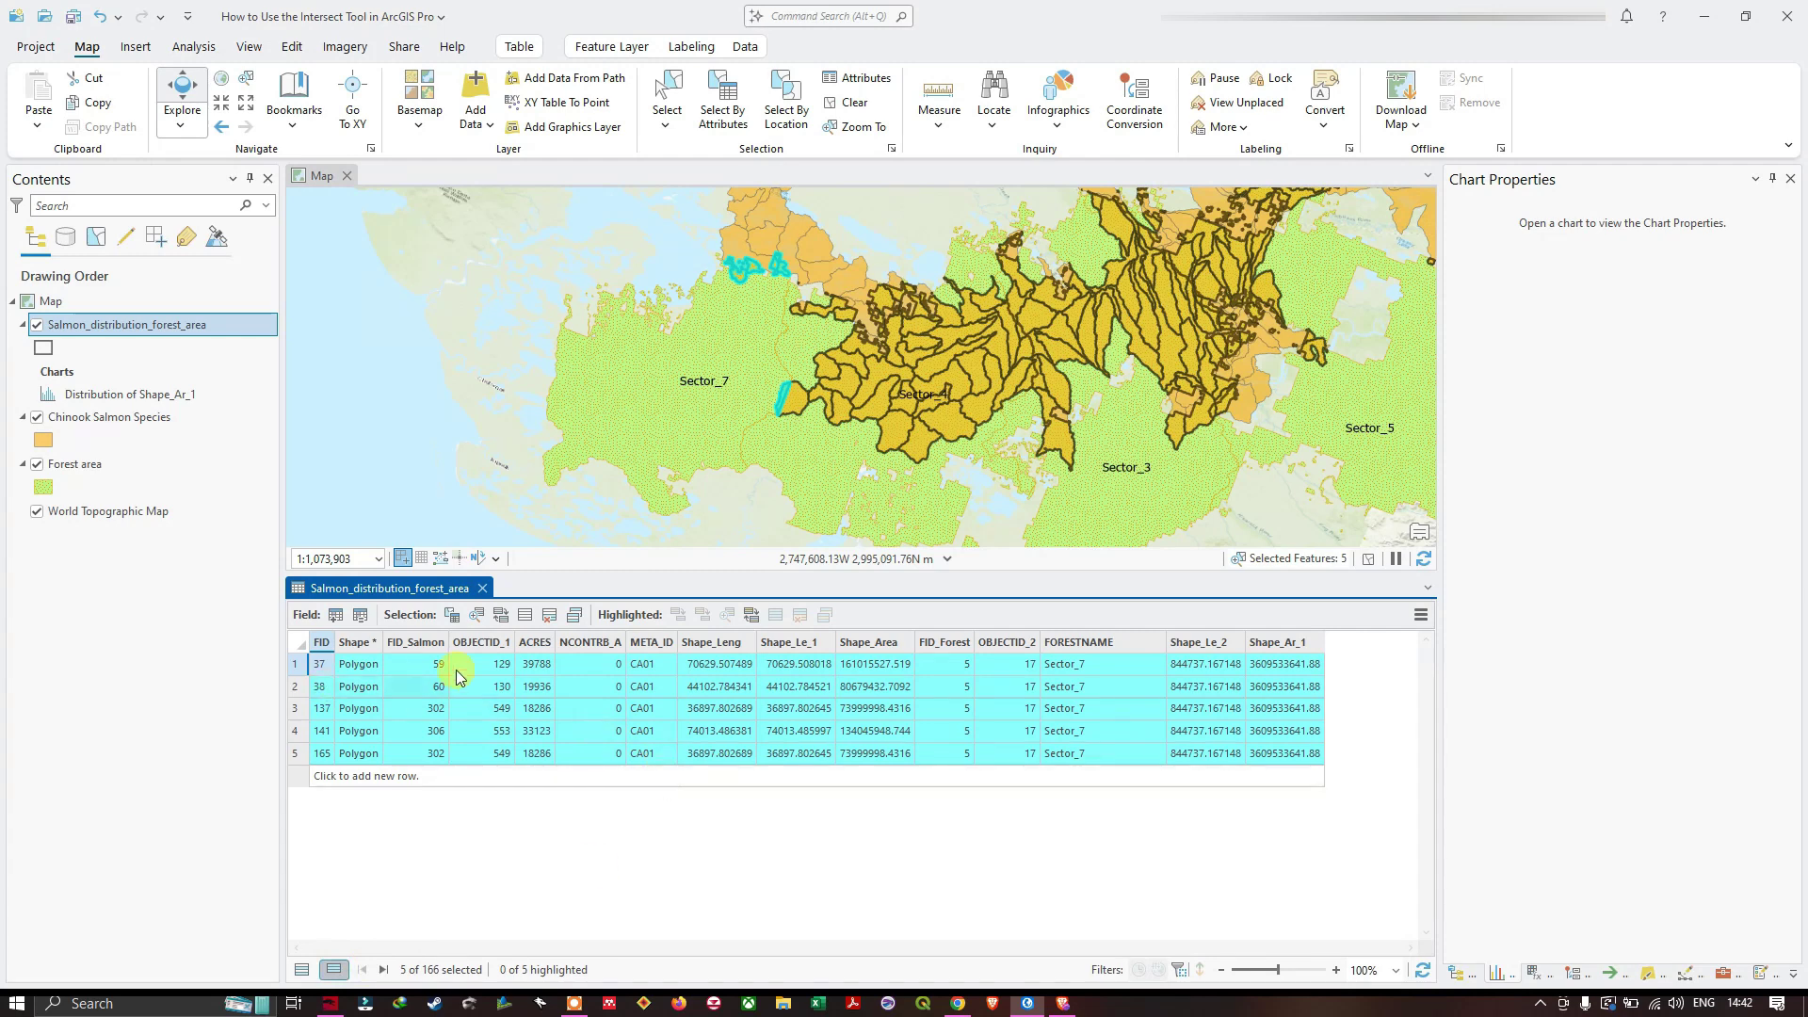
Visualize statistics for the Shape_Ar_1 field and highlight the Sum value for the selection in the chart statistics
{"action": "right_click", "coordinate": [1288, 648]}
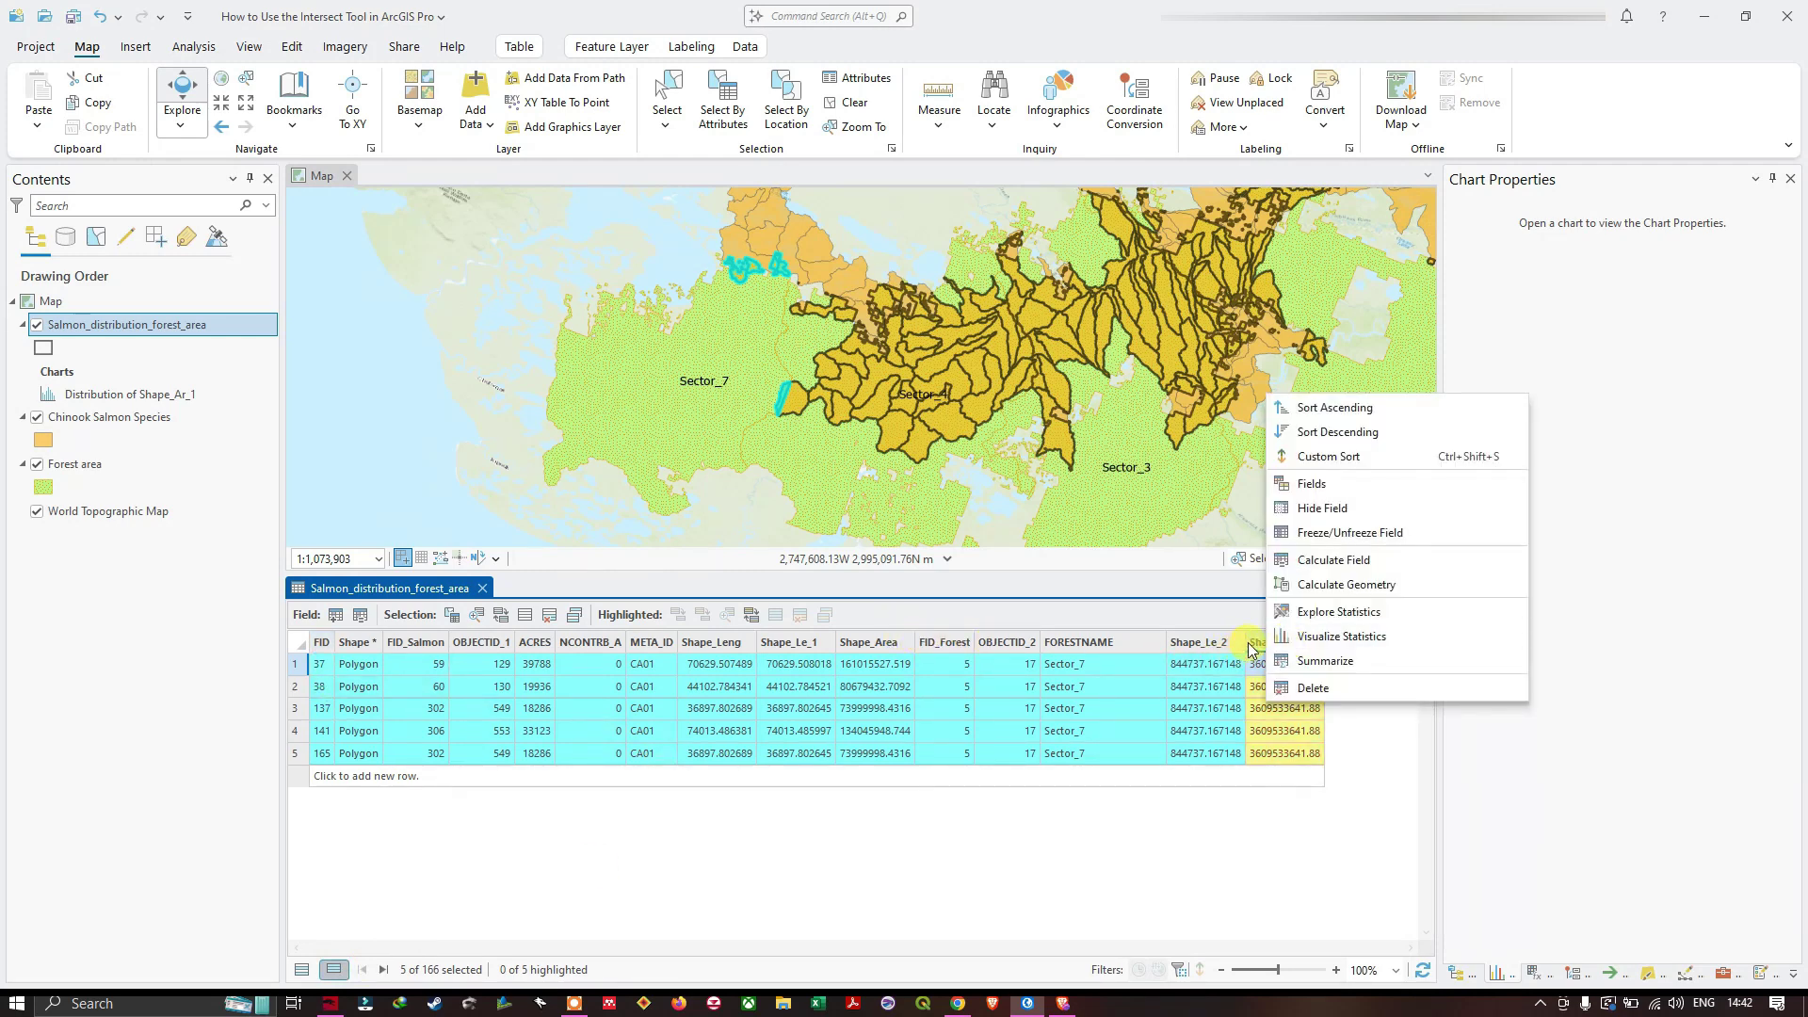
{"action": "left_click", "coordinate": [1262, 648]}
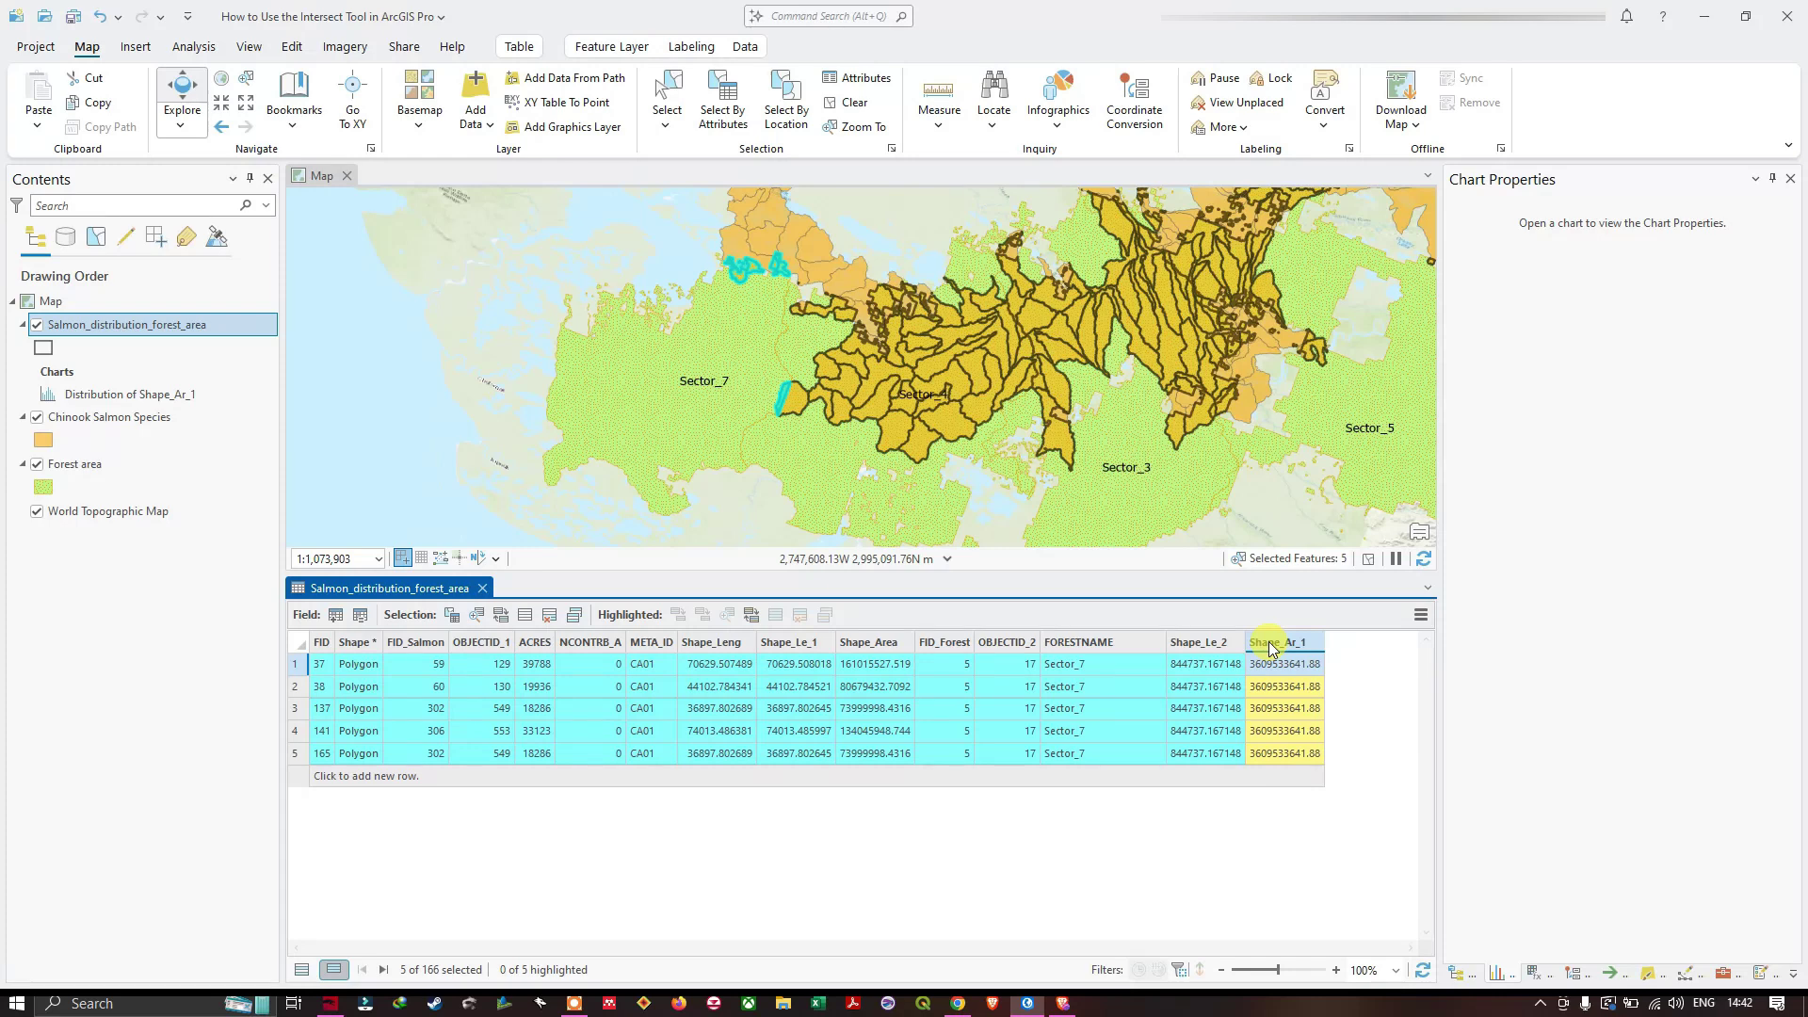
{"action": "right_click", "coordinate": [1271, 648]}
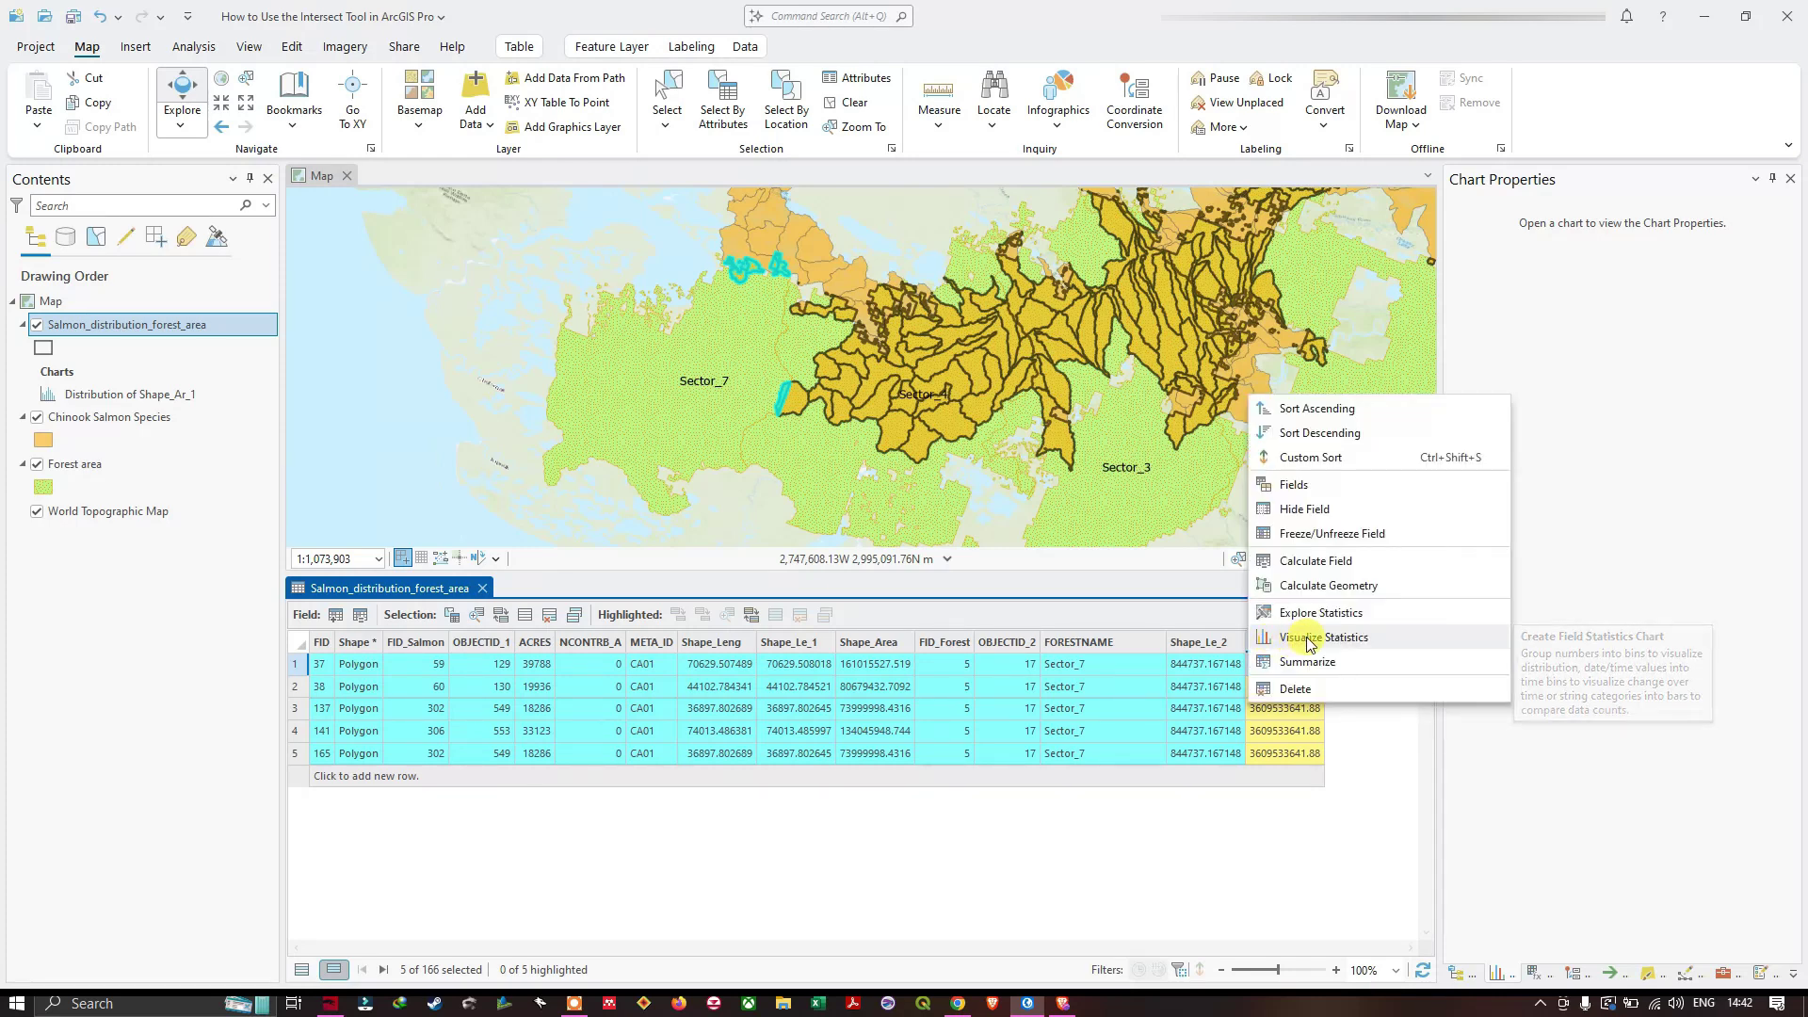
{"action": "left_click", "coordinate": [1303, 640]}
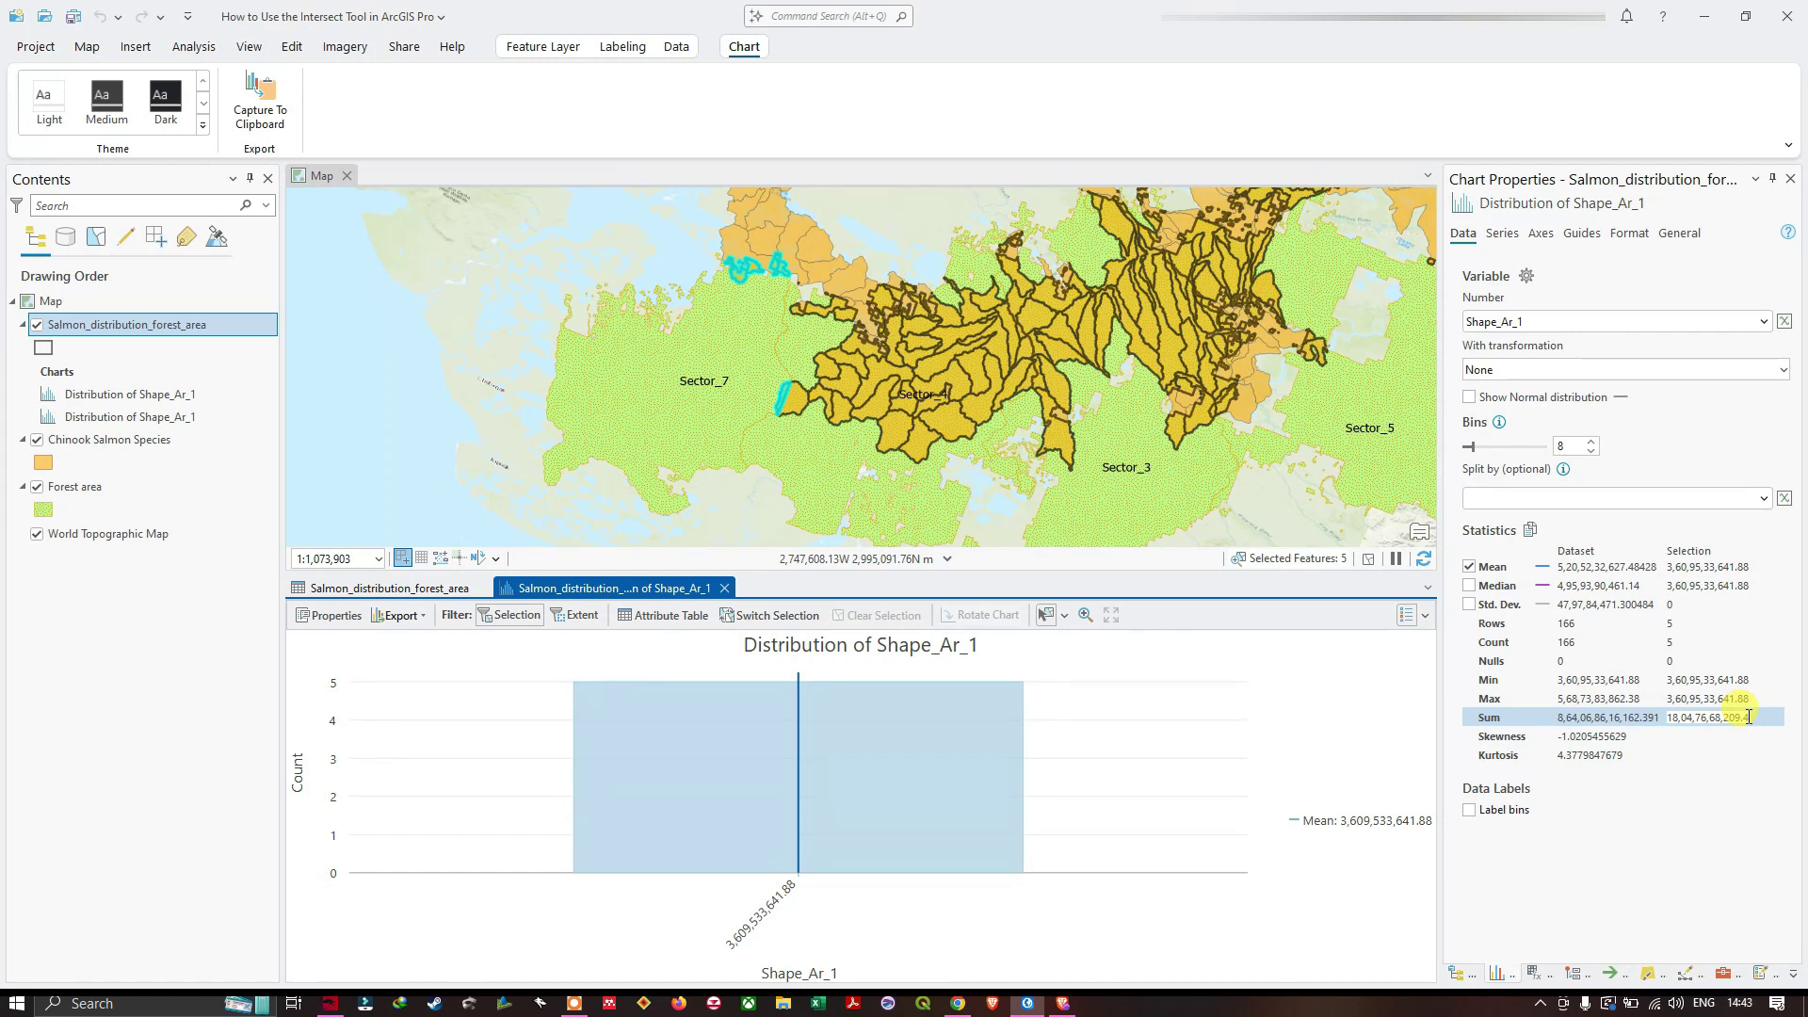
{"action": "left_click_drag", "start_coordinate": [1749, 718], "coordinate": [1673, 720]}
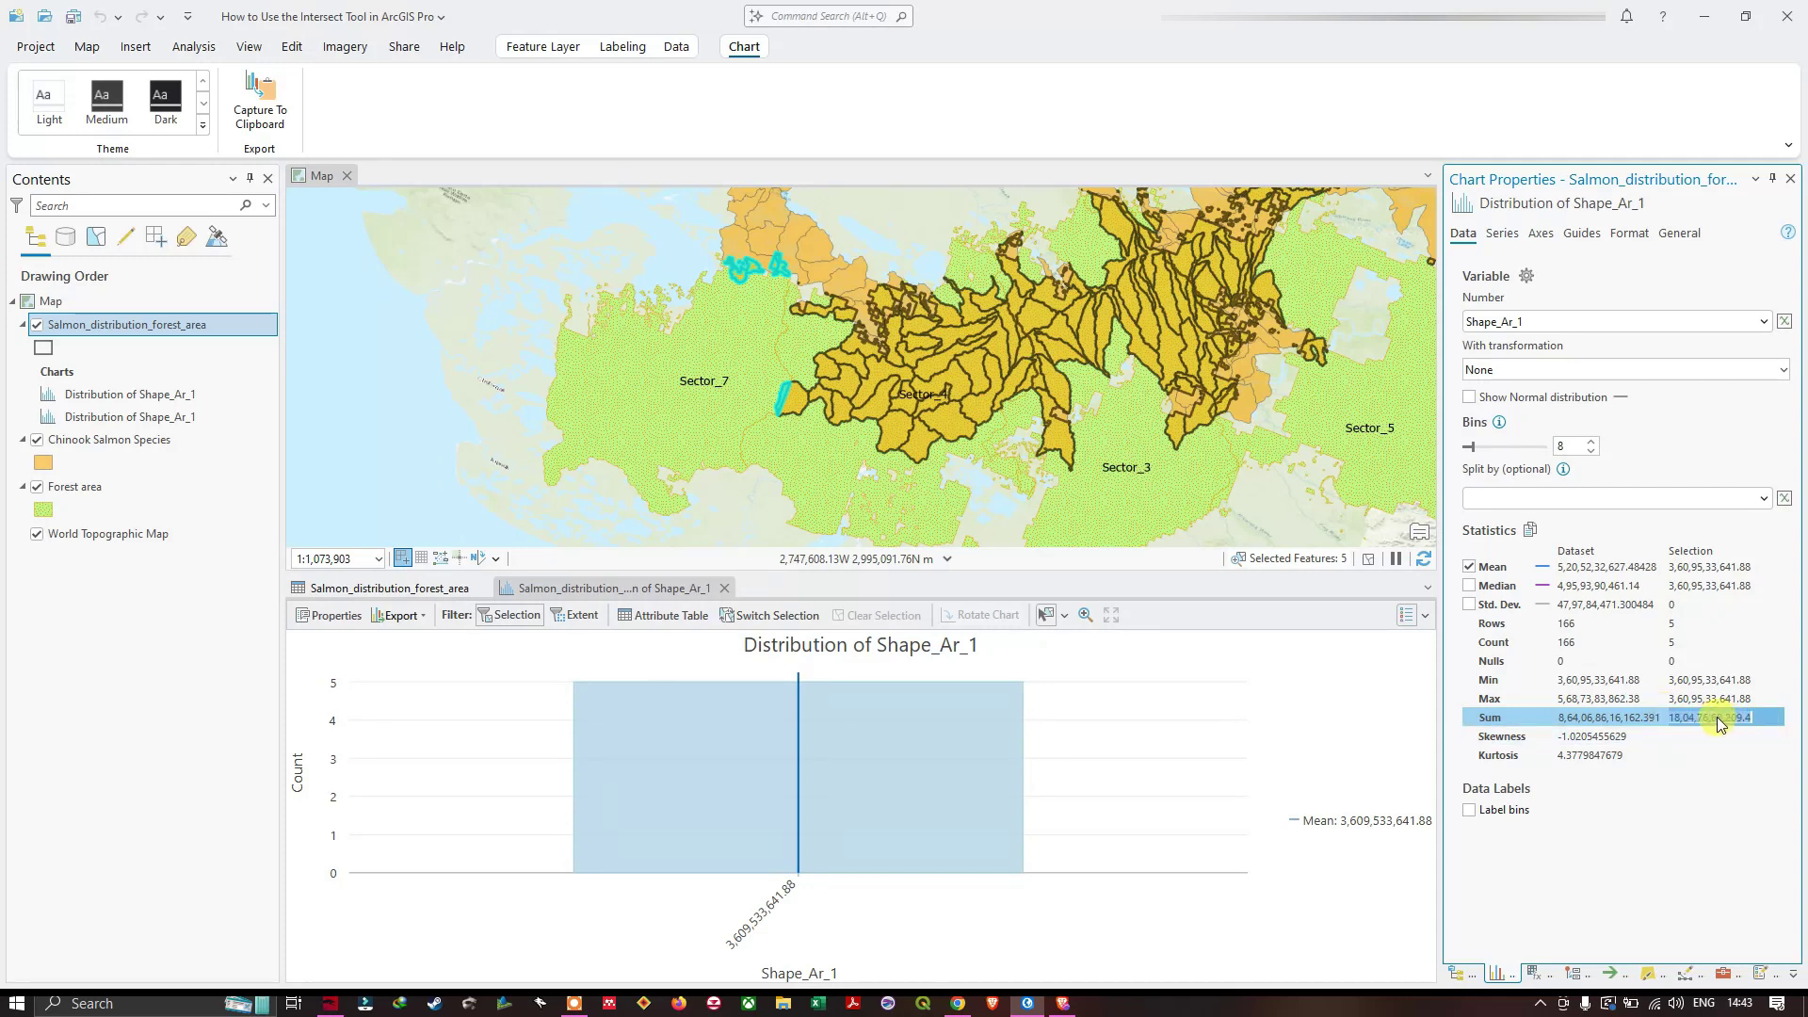
{"action": "left_click", "coordinate": [1715, 719]}
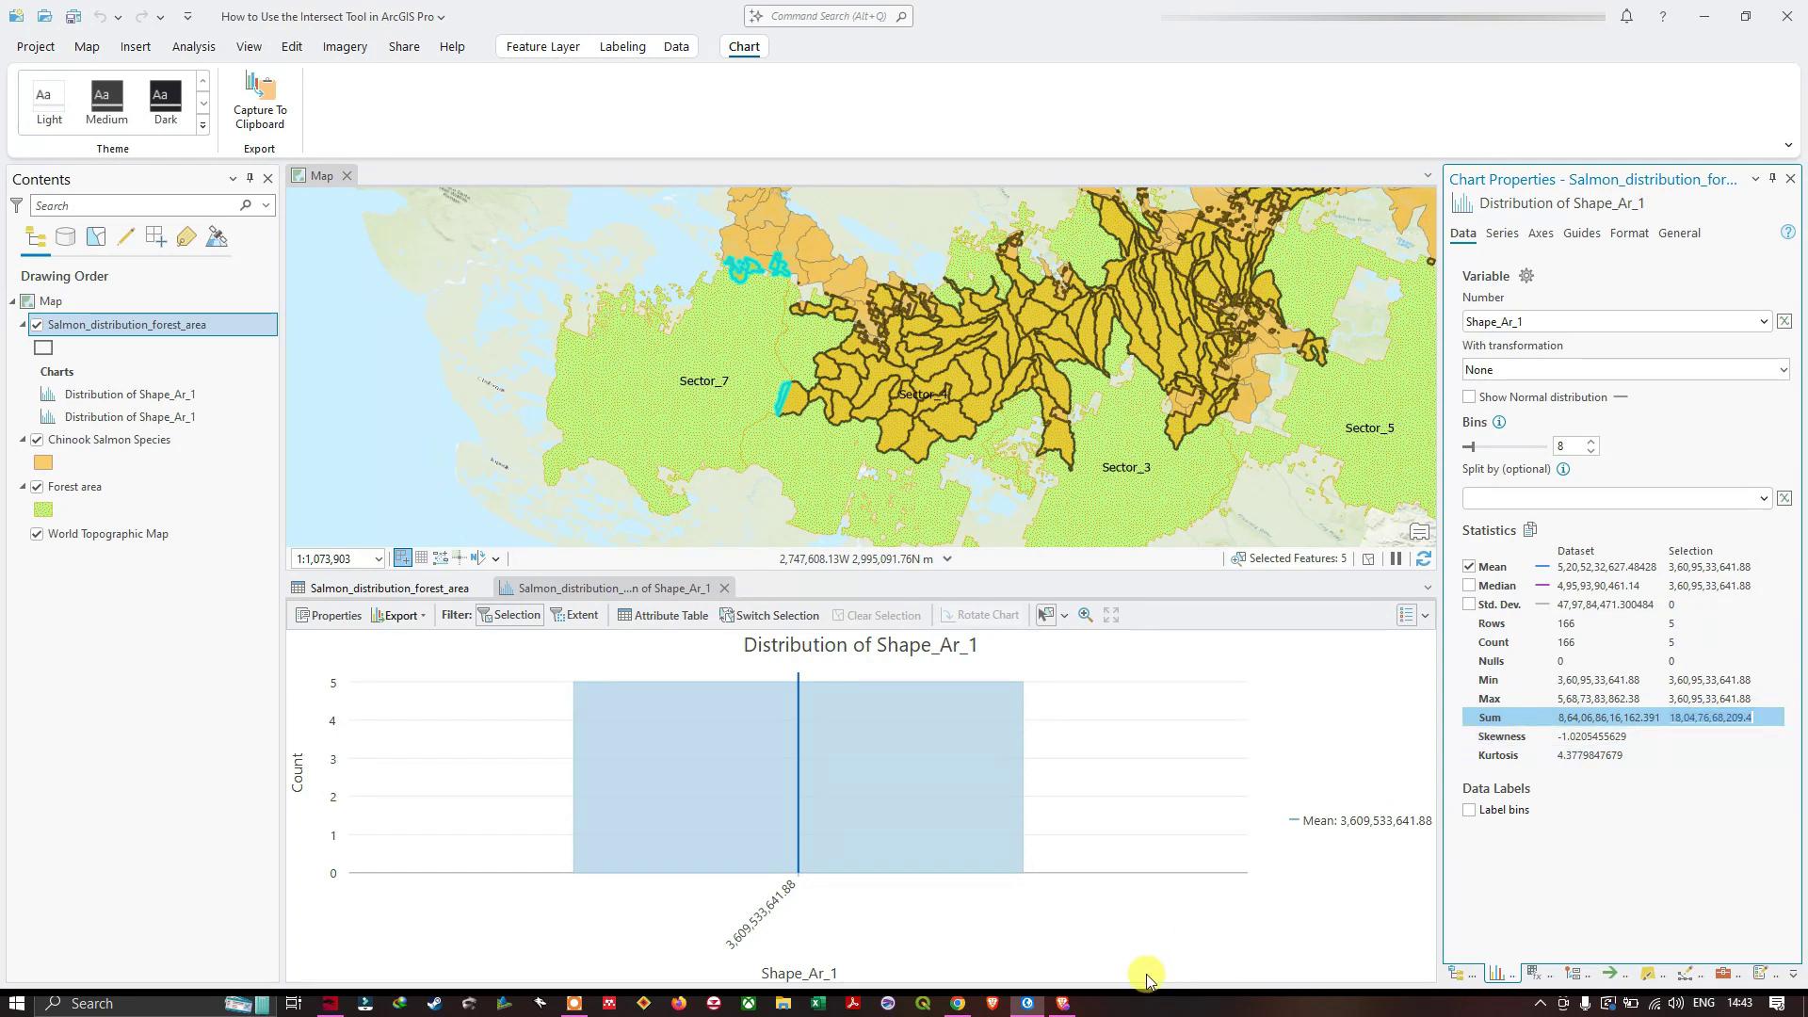
Switch to the Dwello converter in the browser, convert 18047668209.4 square meters to square kilometers, and return to ArcGIS Pro
{"action": "mouse_move", "coordinate": [1069, 1004]}
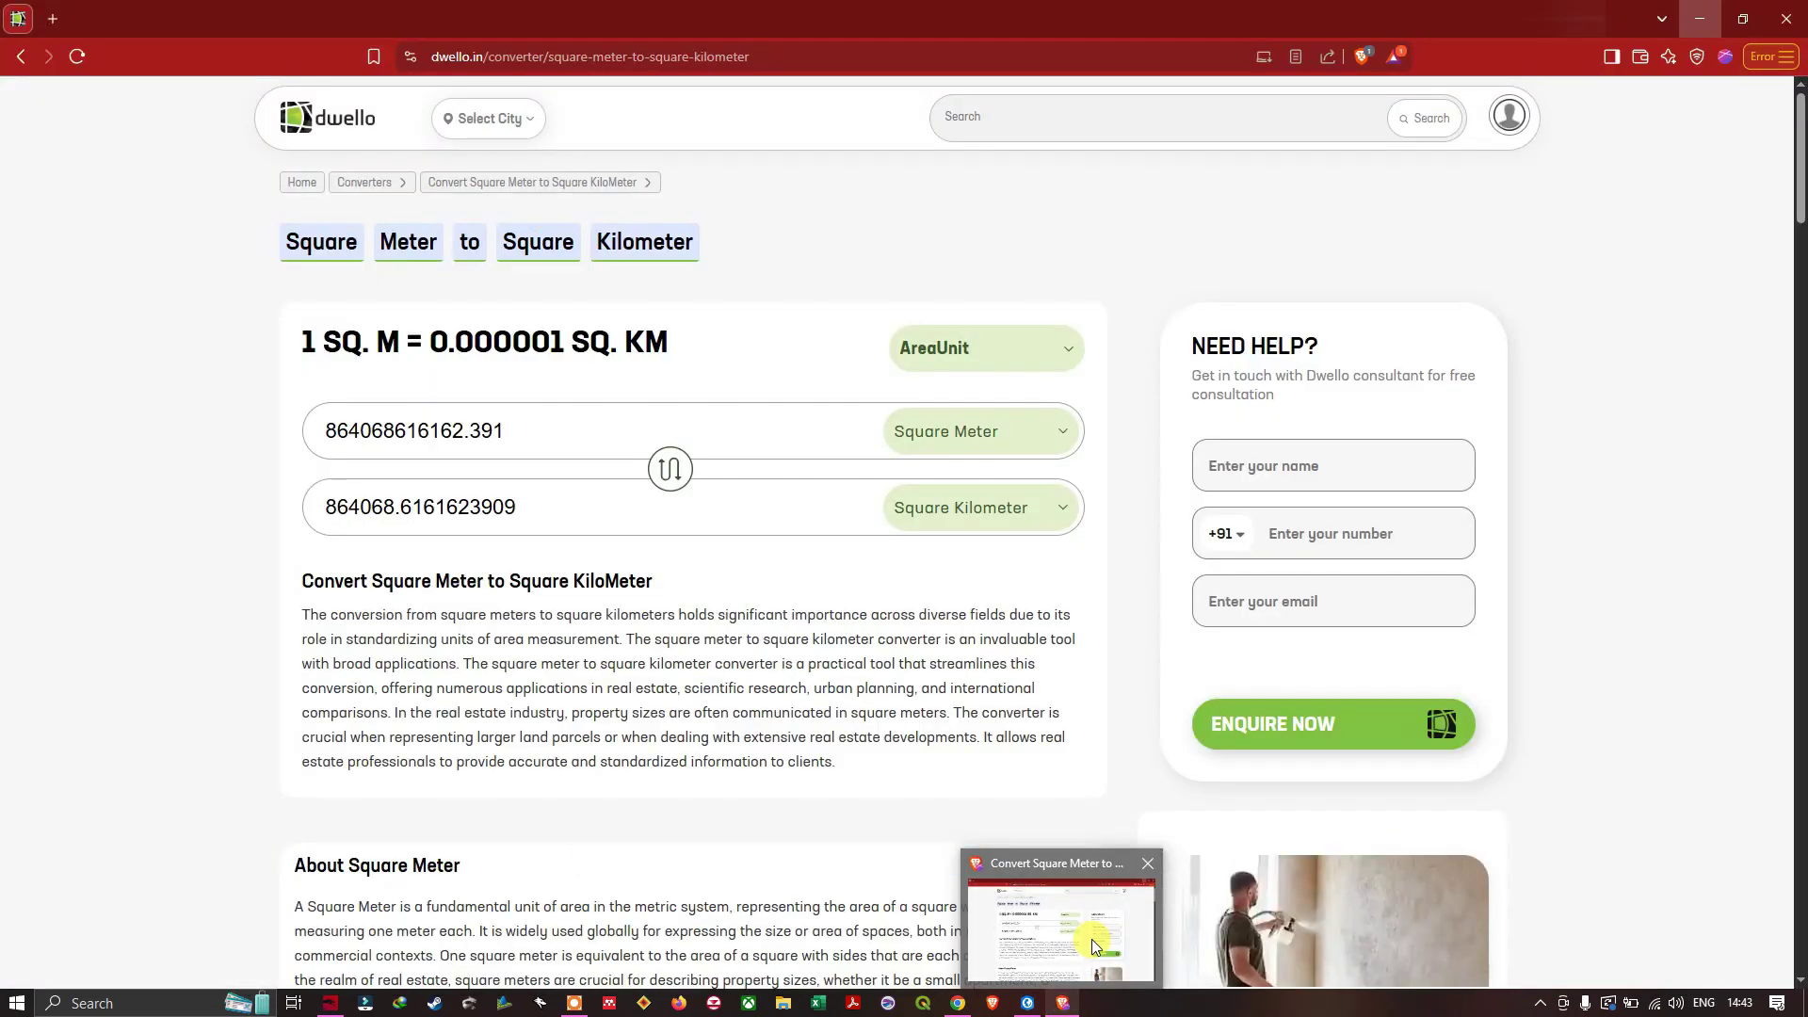
{"action": "left_click", "coordinate": [1093, 940]}
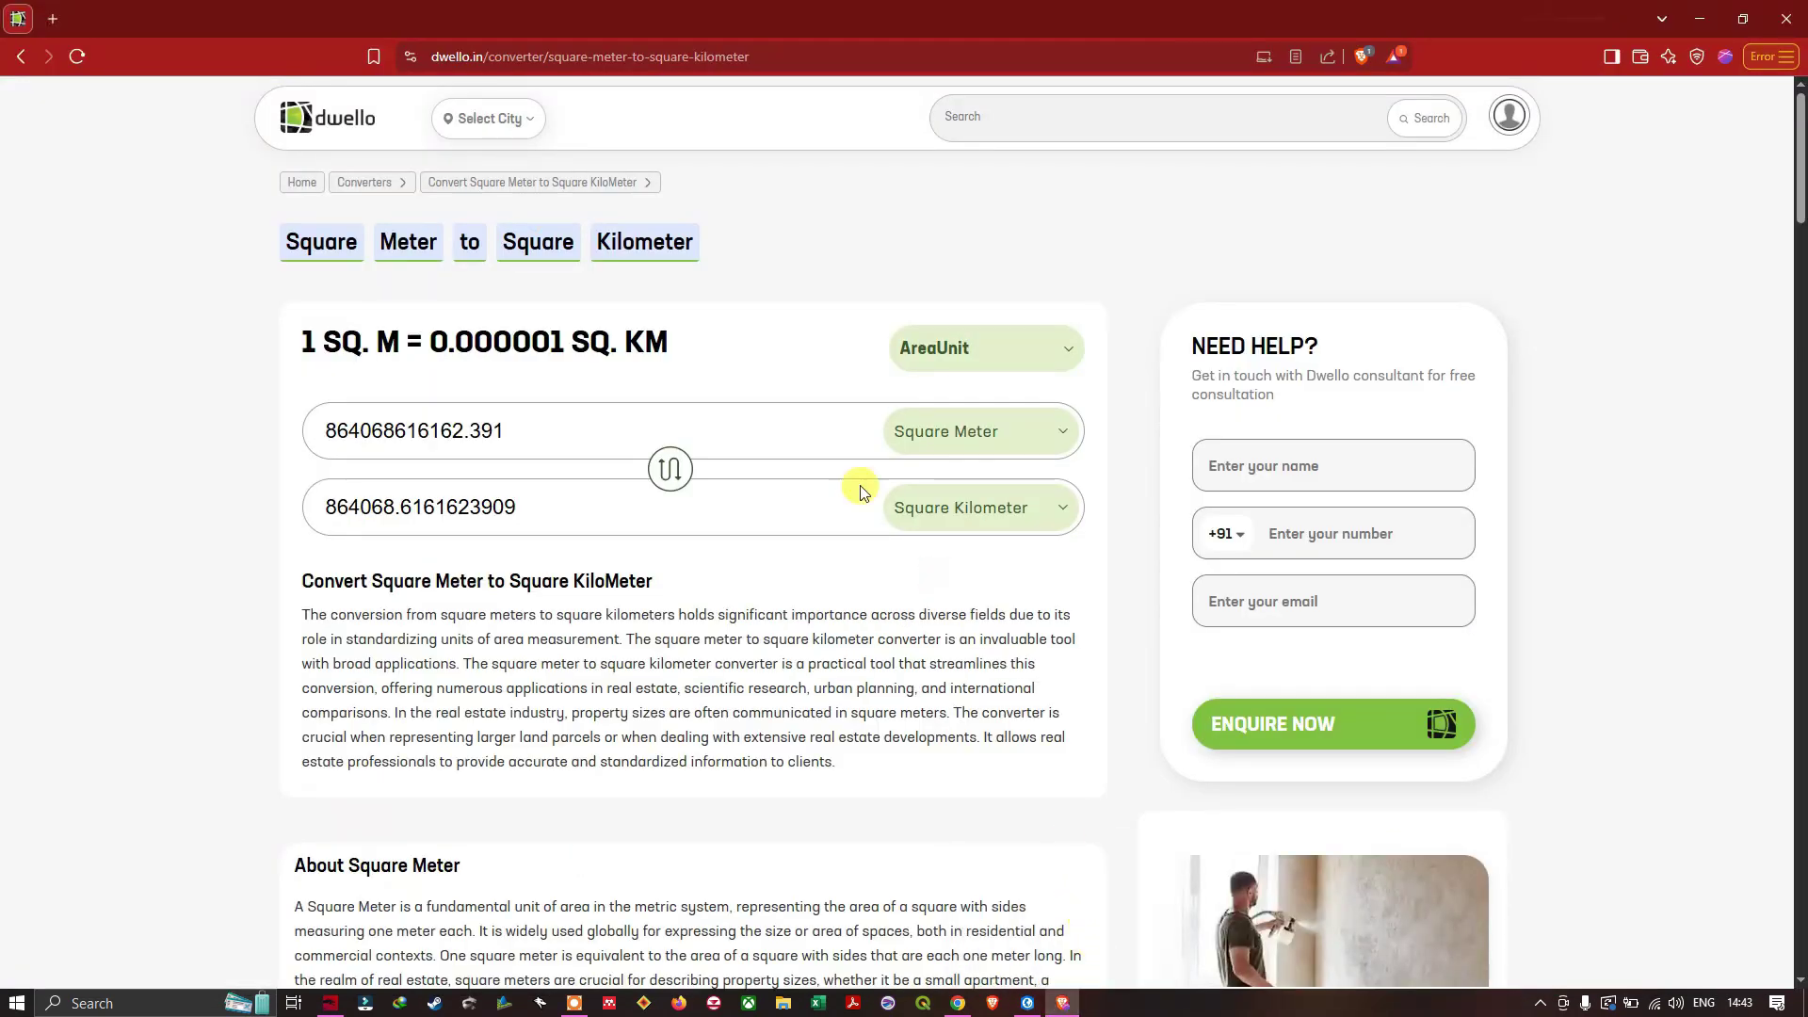
{"action": "left_click", "coordinate": [516, 433]}
{"action": "left_click_drag", "start_coordinate": [516, 433], "coordinate": [283, 431]}
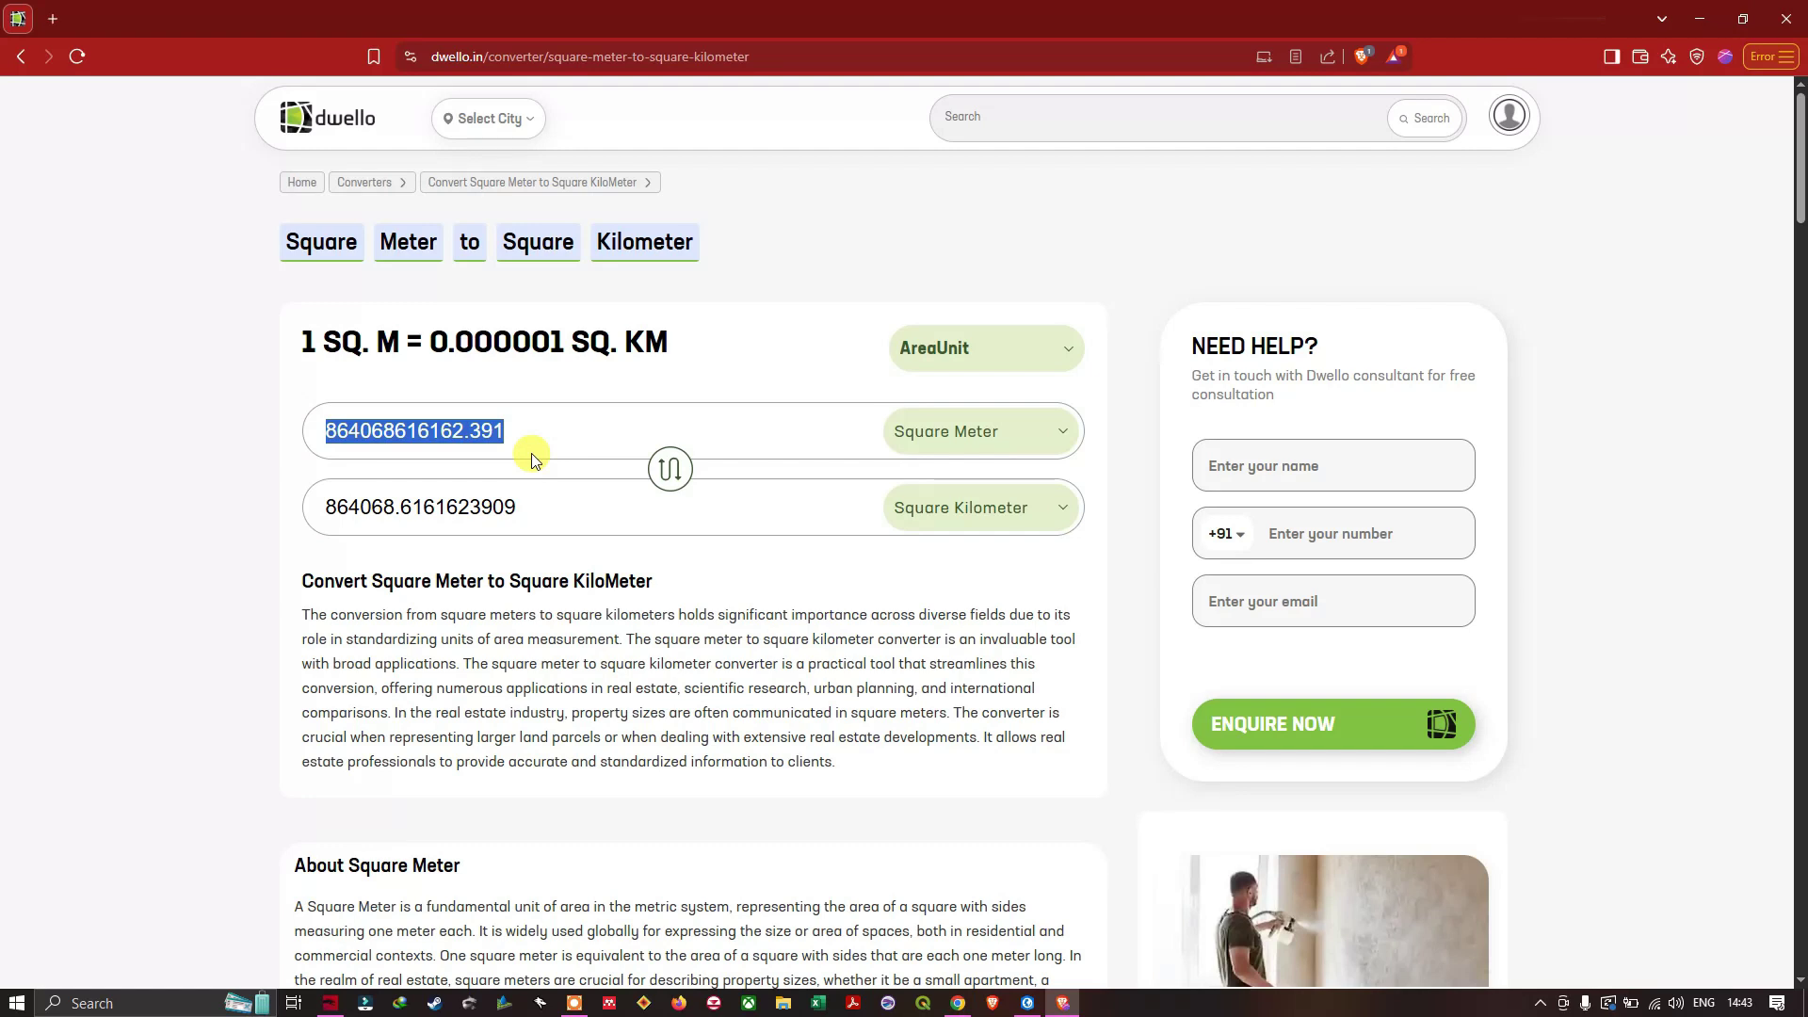
{"action": "key", "text": "BackSpace"}
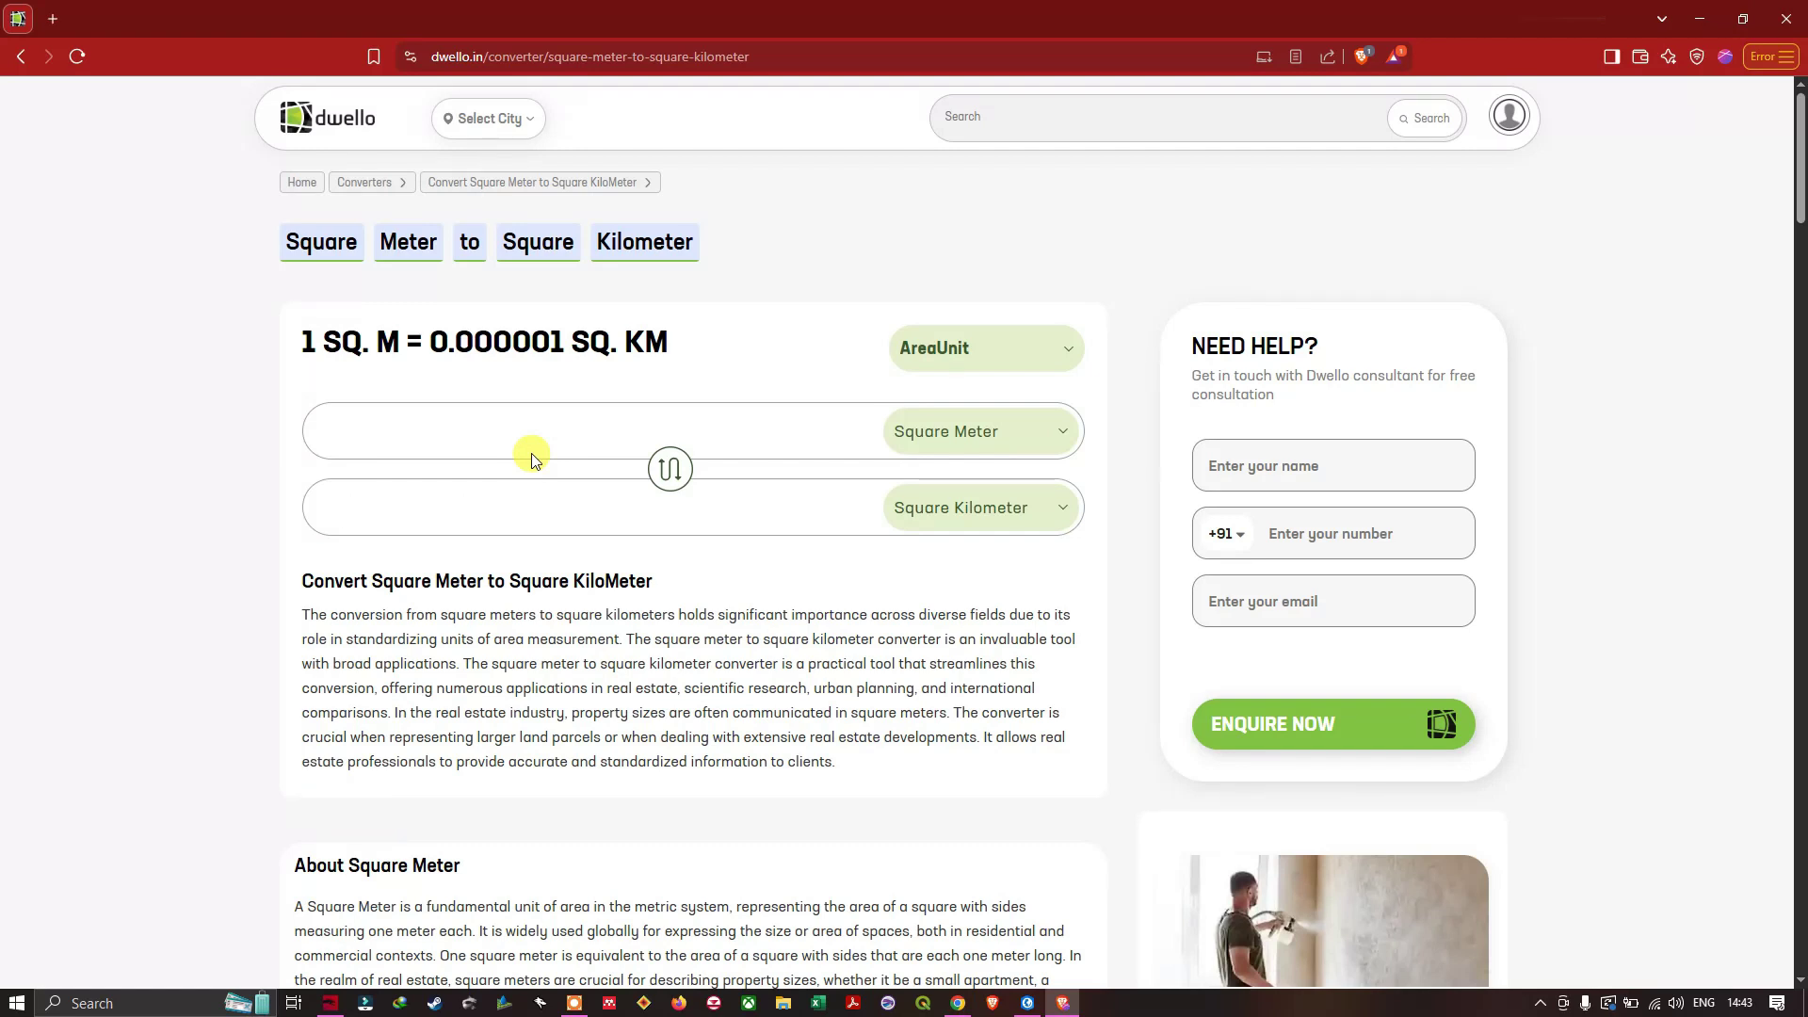
{"action": "type", "text": "18047668209.4"}
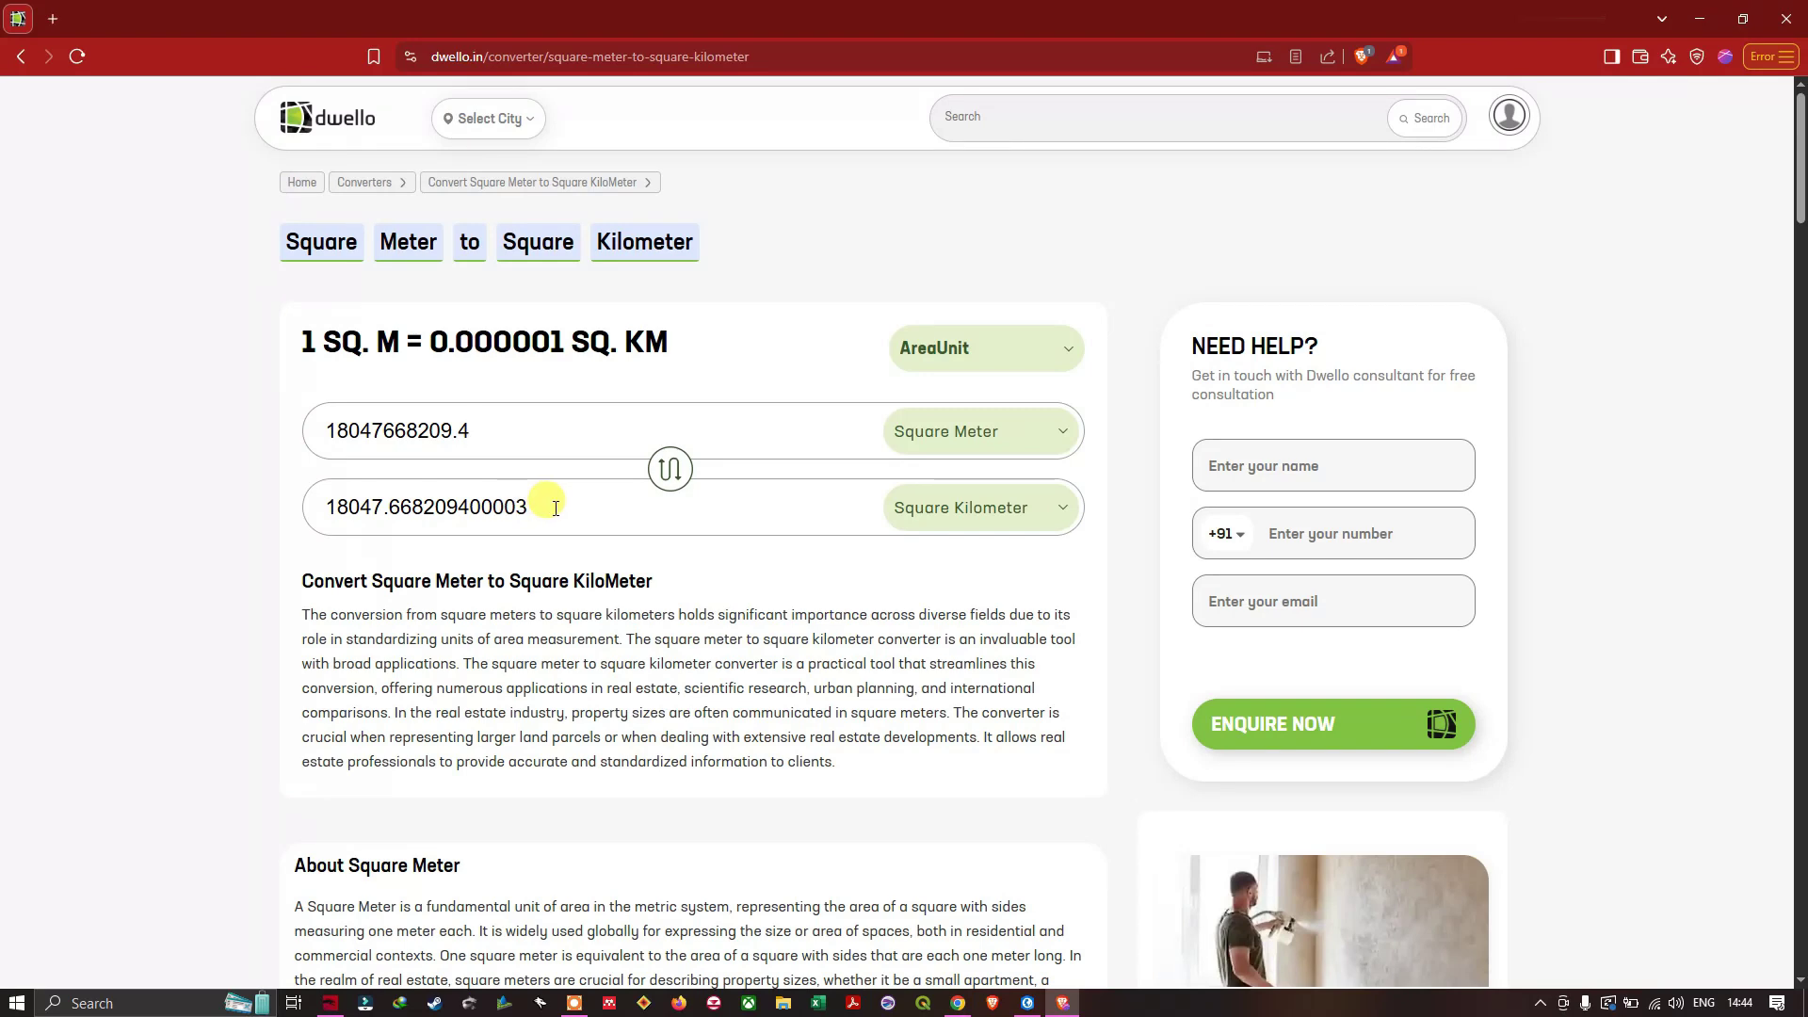
{"action": "left_click", "coordinate": [1028, 1003]}
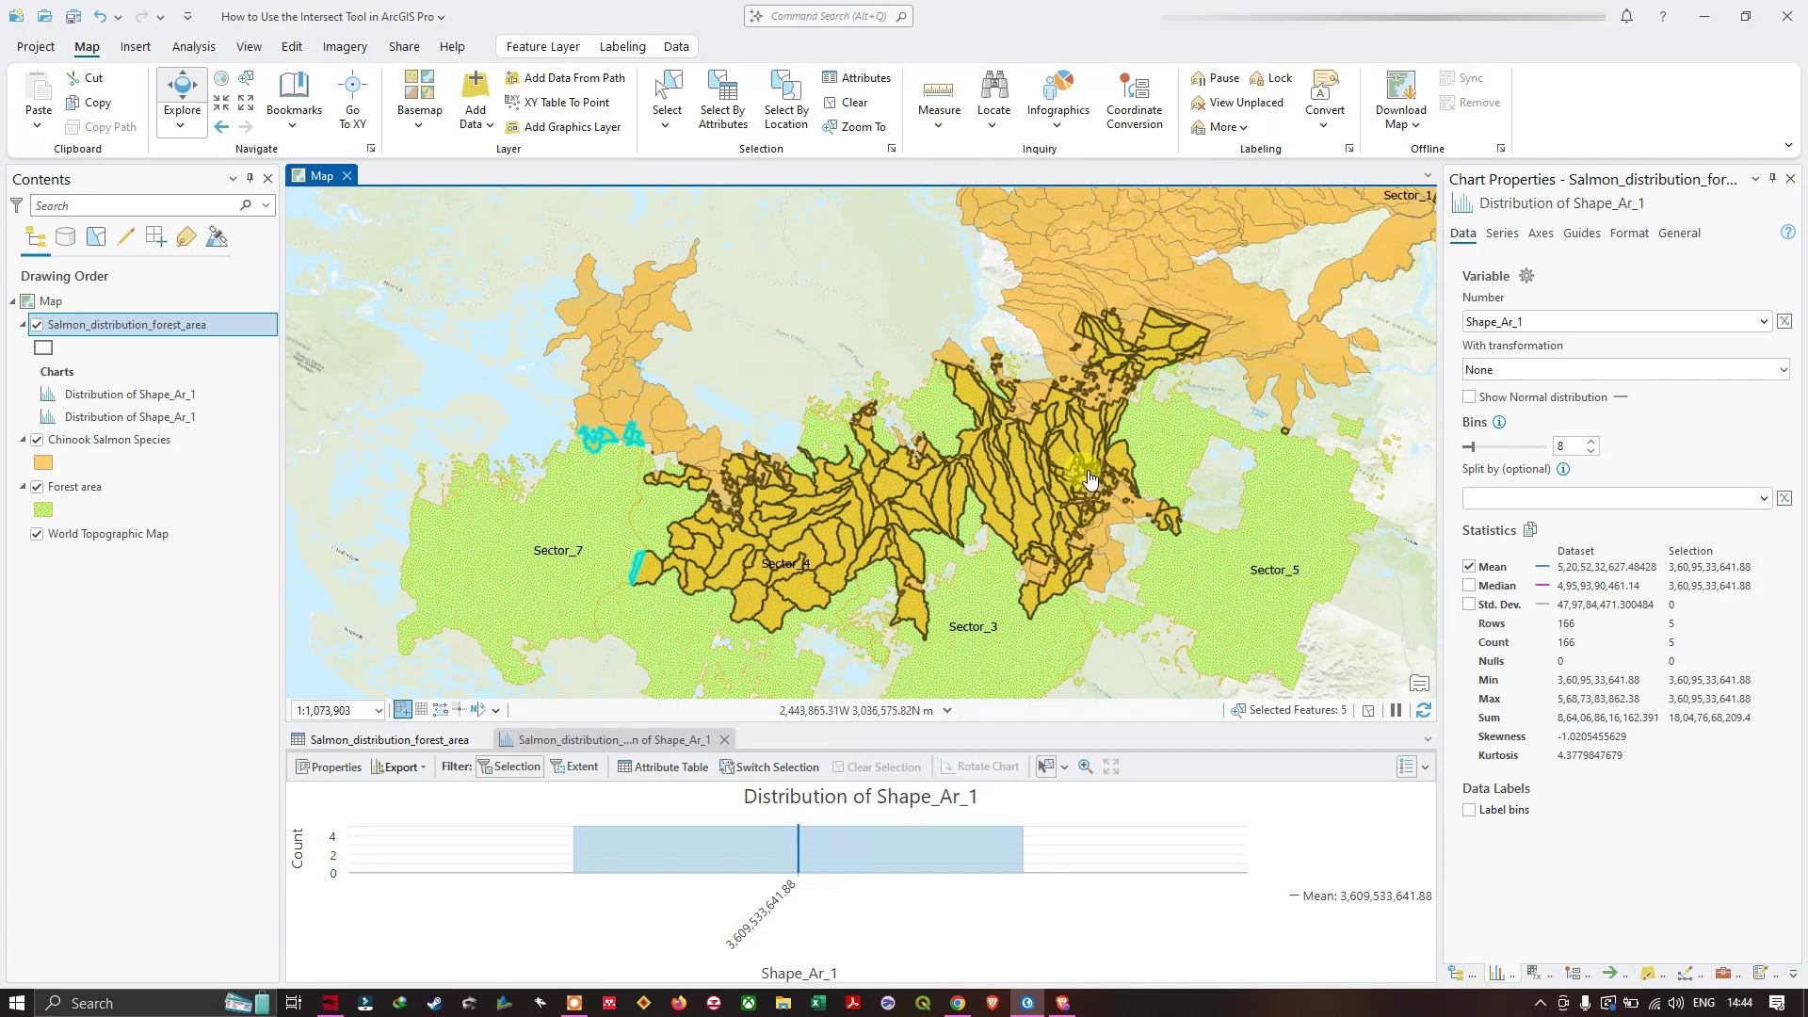